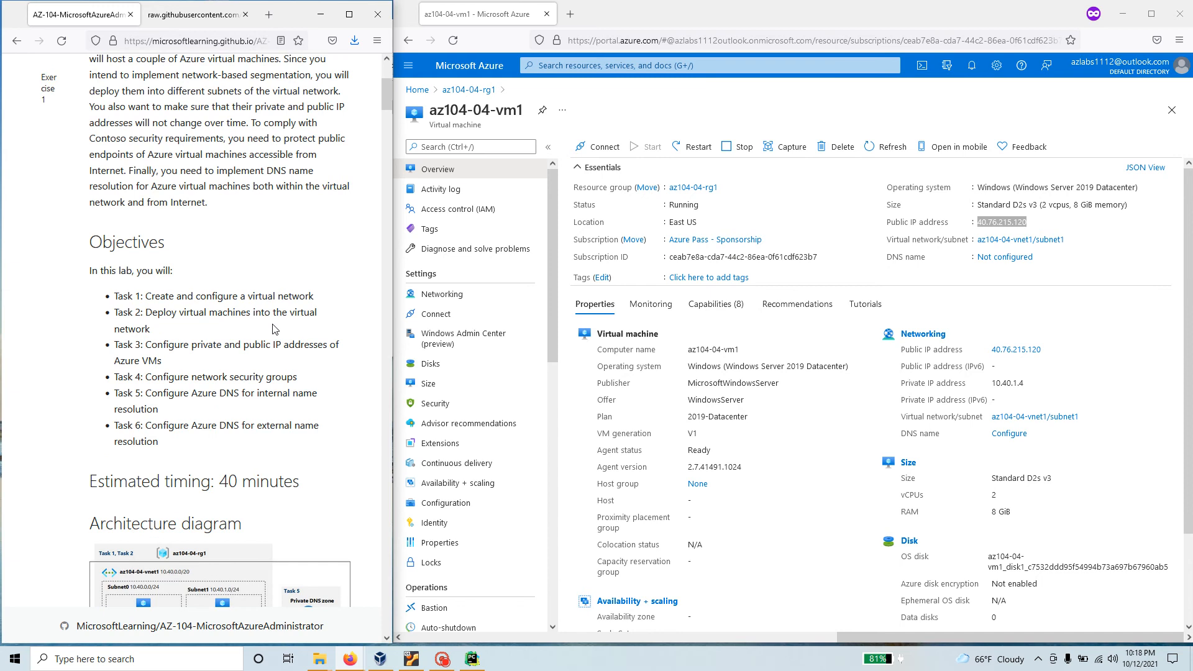
- Review the address space, subnets and connected devices of the az104-04-vnet1 virtual network
{"action": "left_click_drag", "start_coordinate": [166, 364], "coordinate": [115, 301]}
{"action": "left_click", "coordinate": [219, 312]}
{"action": "left_click", "coordinate": [421, 90]}
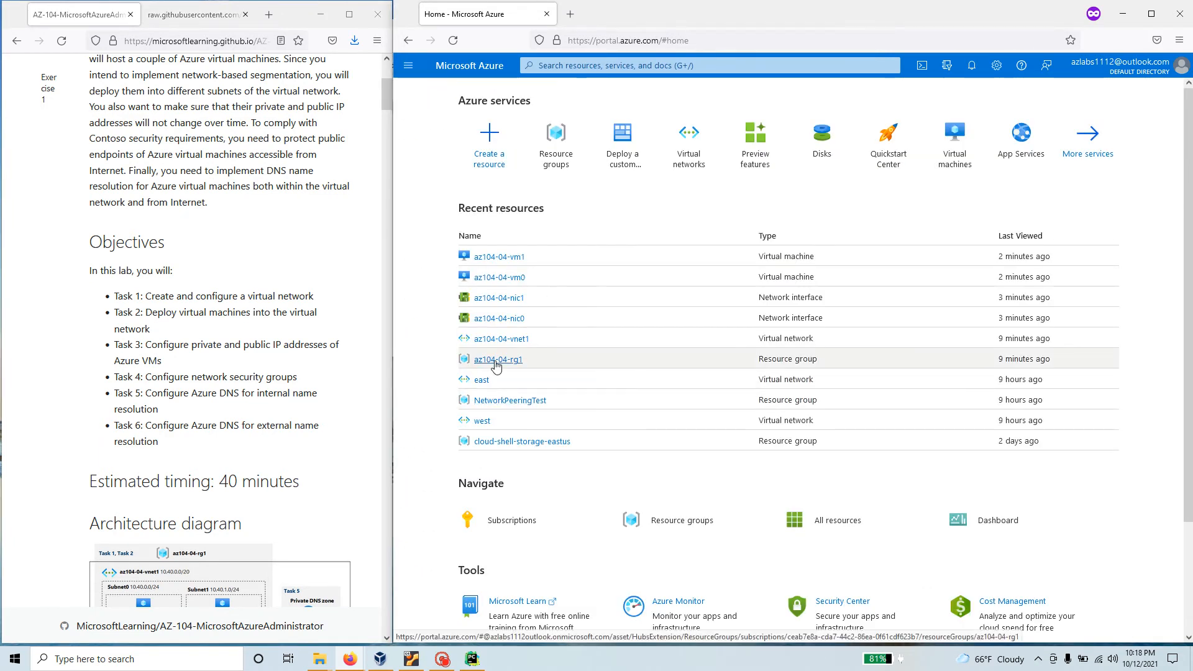
{"action": "left_click", "coordinate": [489, 340]}
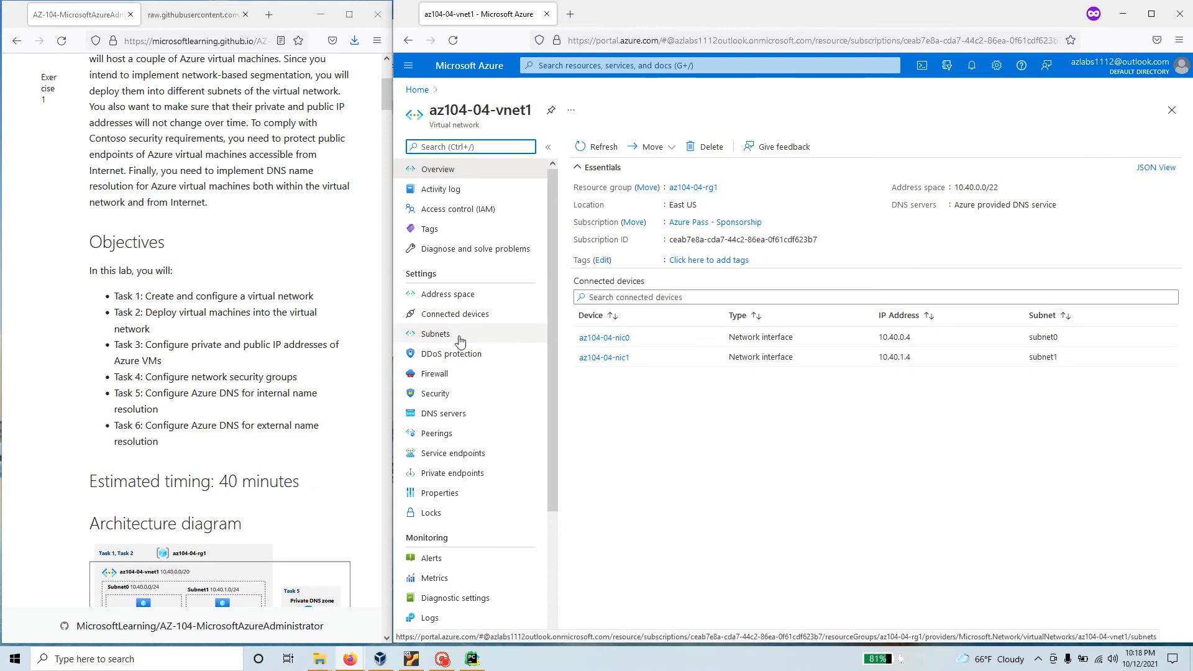
{"action": "left_click", "coordinate": [447, 294]}
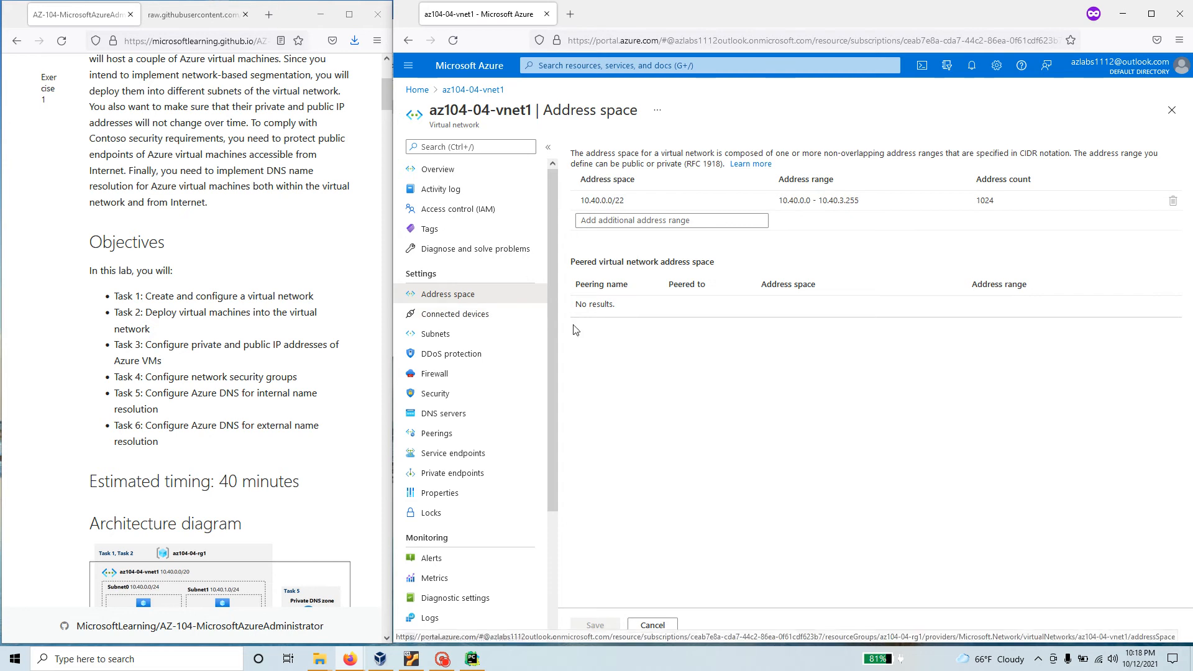
{"action": "left_click", "coordinate": [461, 336]}
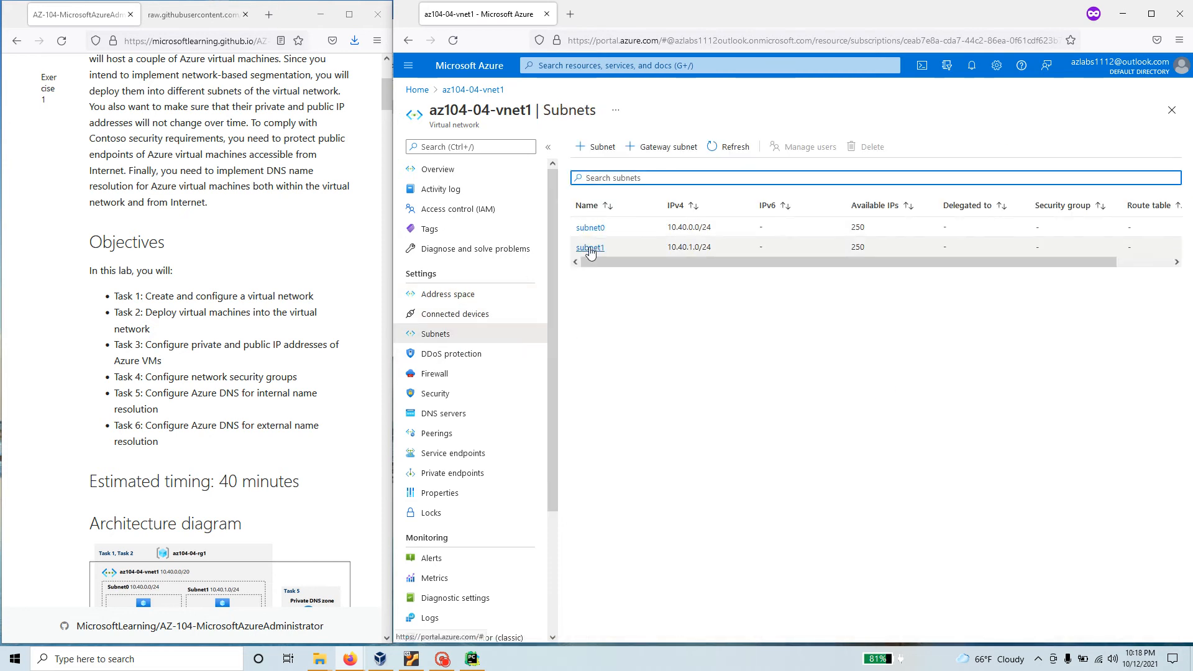
{"action": "left_click", "coordinate": [474, 314]}
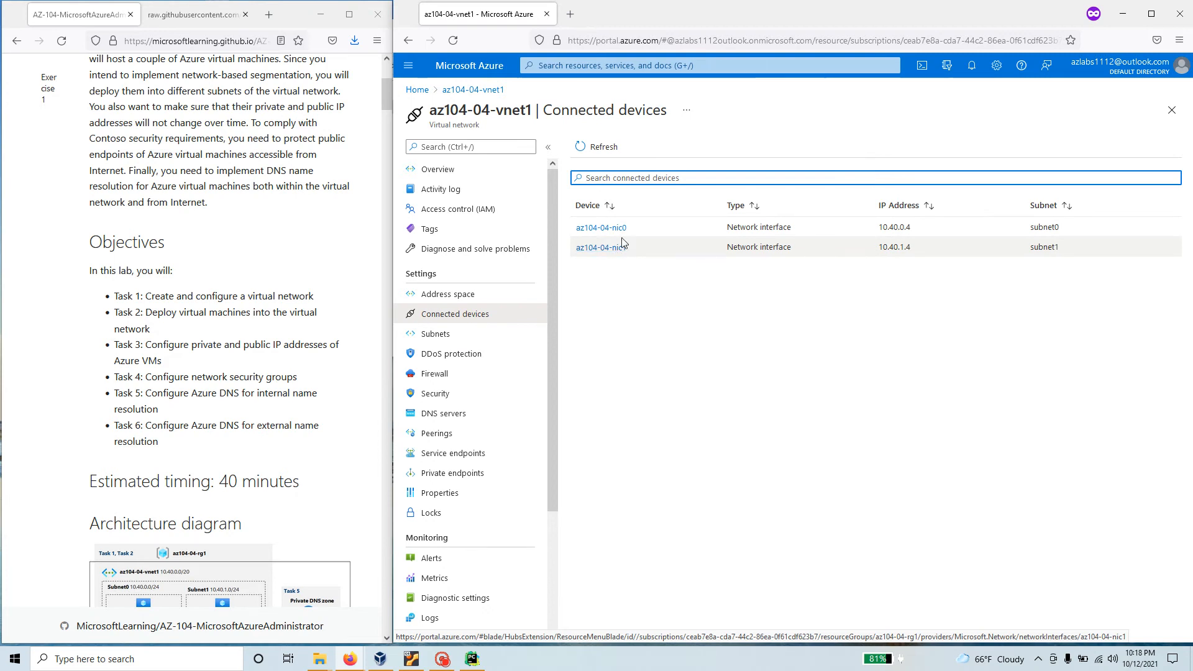
{"action": "left_click_drag", "start_coordinate": [1086, 232], "coordinate": [1027, 249]}
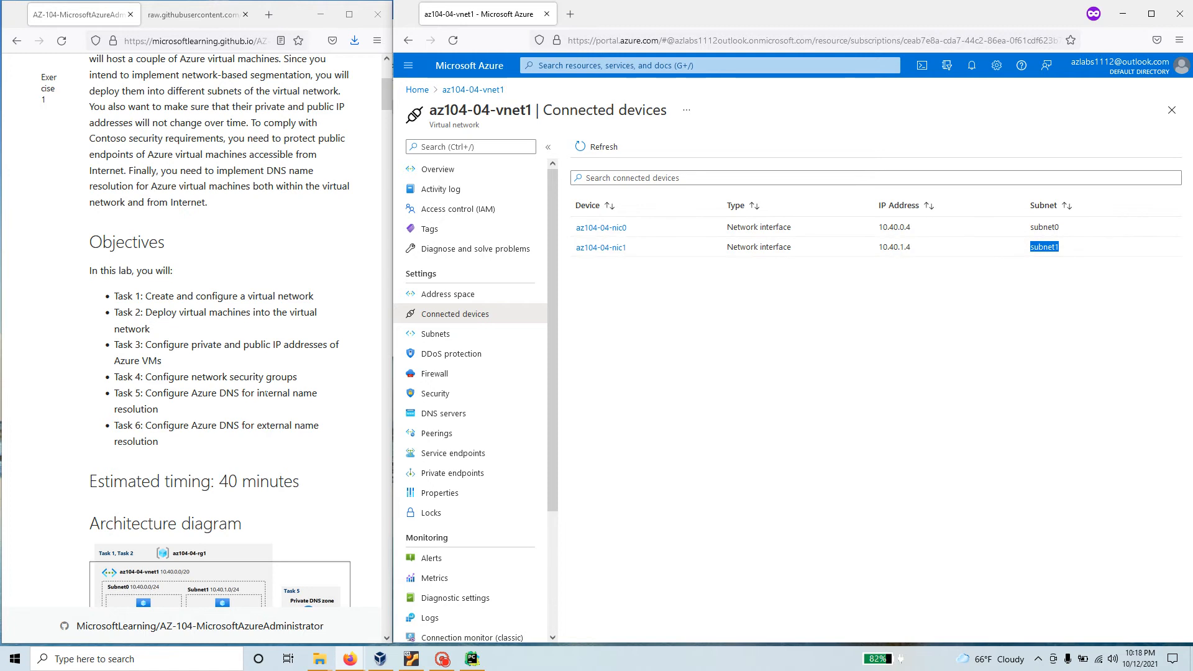
- Find the Task 4 section, Configure network security groups, in the lab instructions
{"action": "left_click_drag", "start_coordinate": [299, 377], "coordinate": [146, 377]}
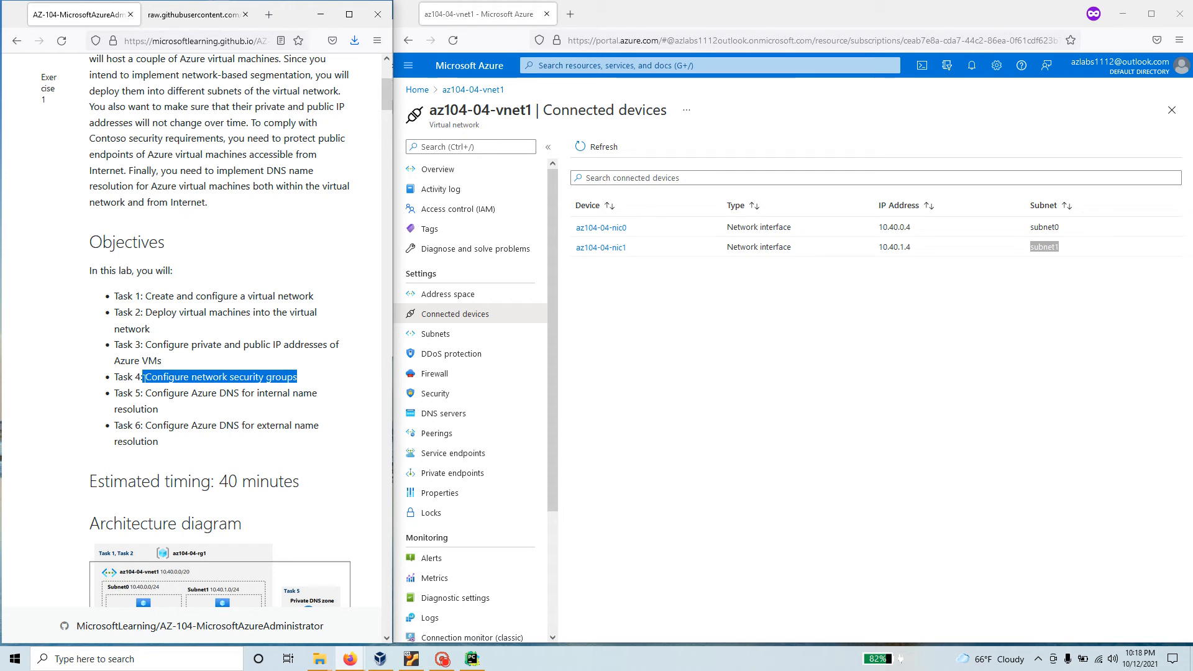
{"action": "left_click", "coordinate": [144, 378]}
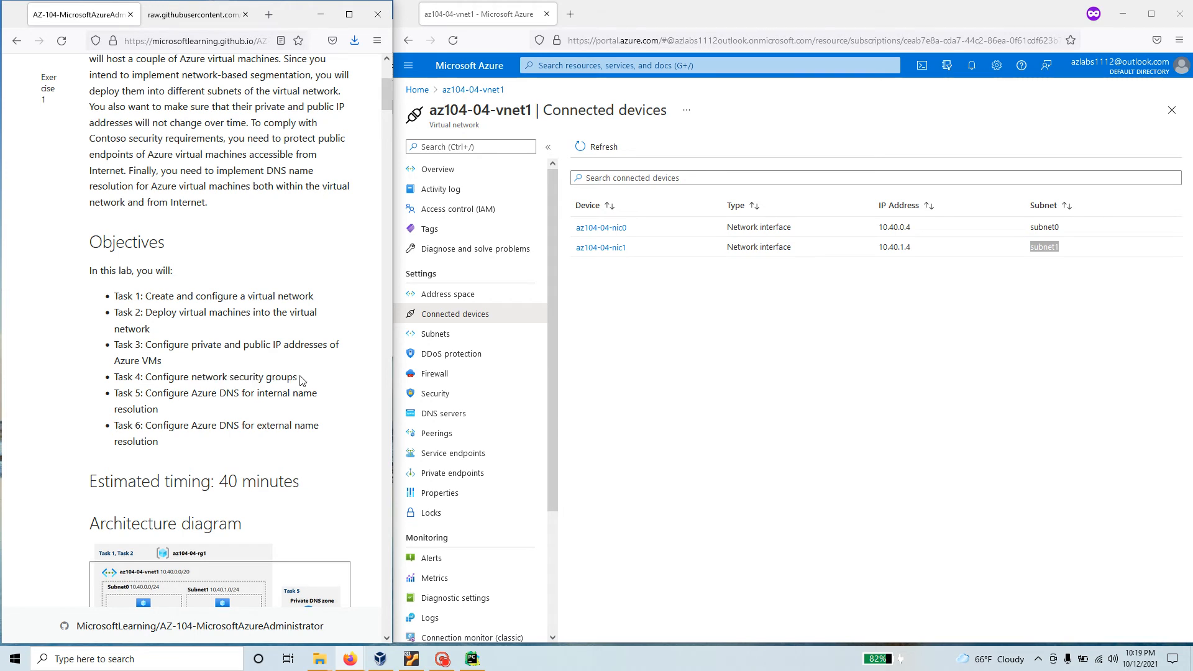
{"action": "left_click_drag", "start_coordinate": [303, 379], "coordinate": [103, 387]}
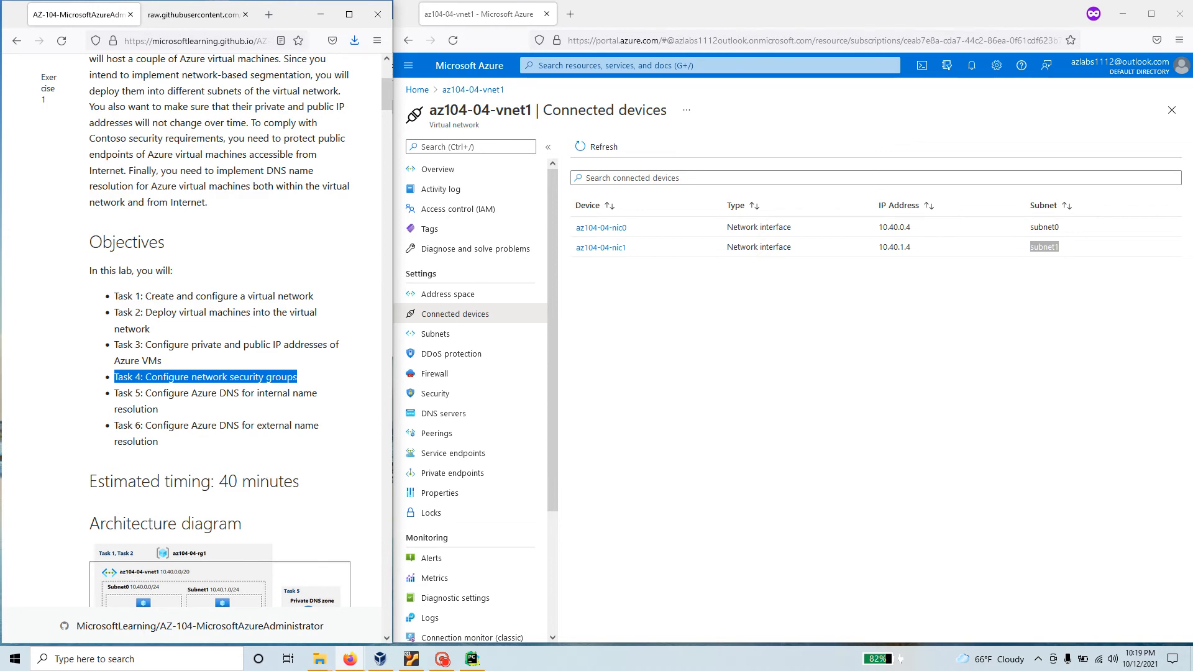
{"action": "scroll", "coordinate": [220, 329], "scroll_direction": "down", "scroll_amount": 15}
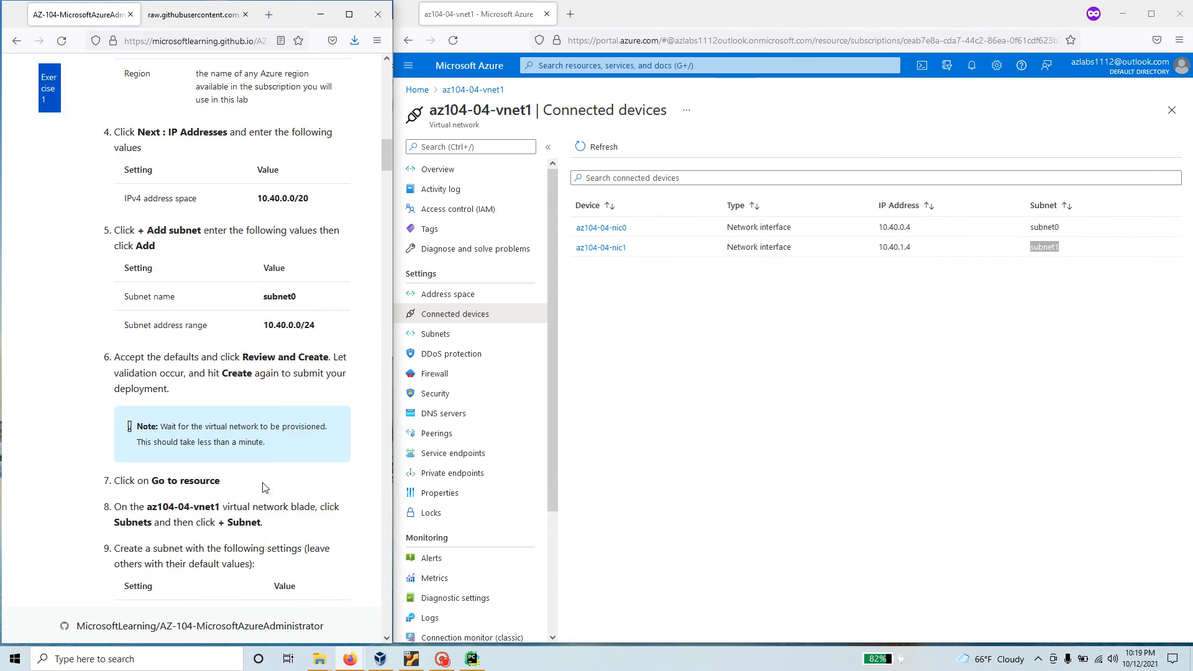
{"action": "scroll", "coordinate": [134, 458], "scroll_direction": "up", "scroll_amount": 15}
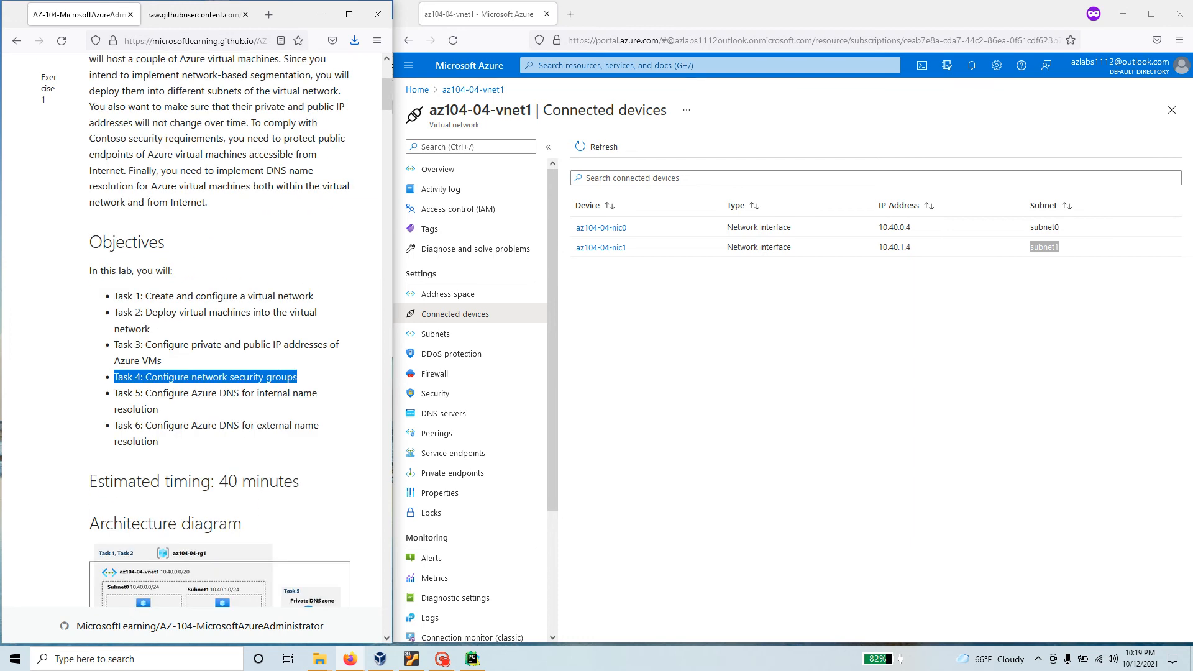
{"action": "scroll", "coordinate": [134, 458], "scroll_direction": "down", "scroll_amount": 5}
{"action": "scroll", "coordinate": [134, 458], "scroll_direction": "down", "scroll_amount": 20}
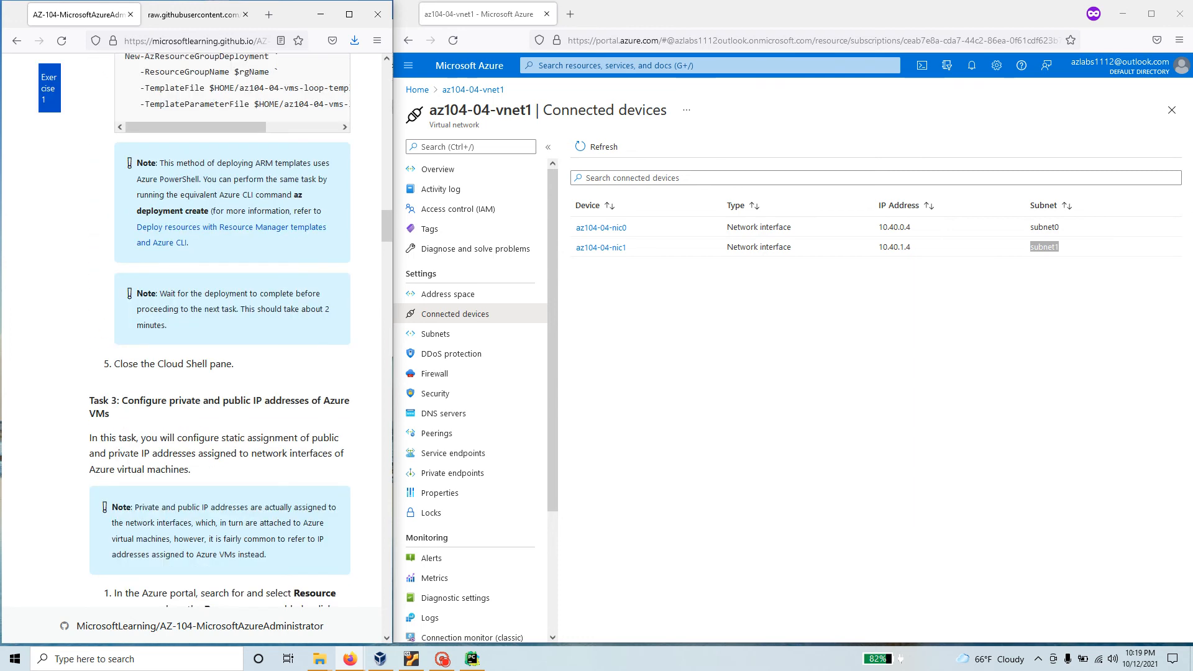
{"action": "scroll", "coordinate": [127, 461], "scroll_direction": "down", "scroll_amount": 15}
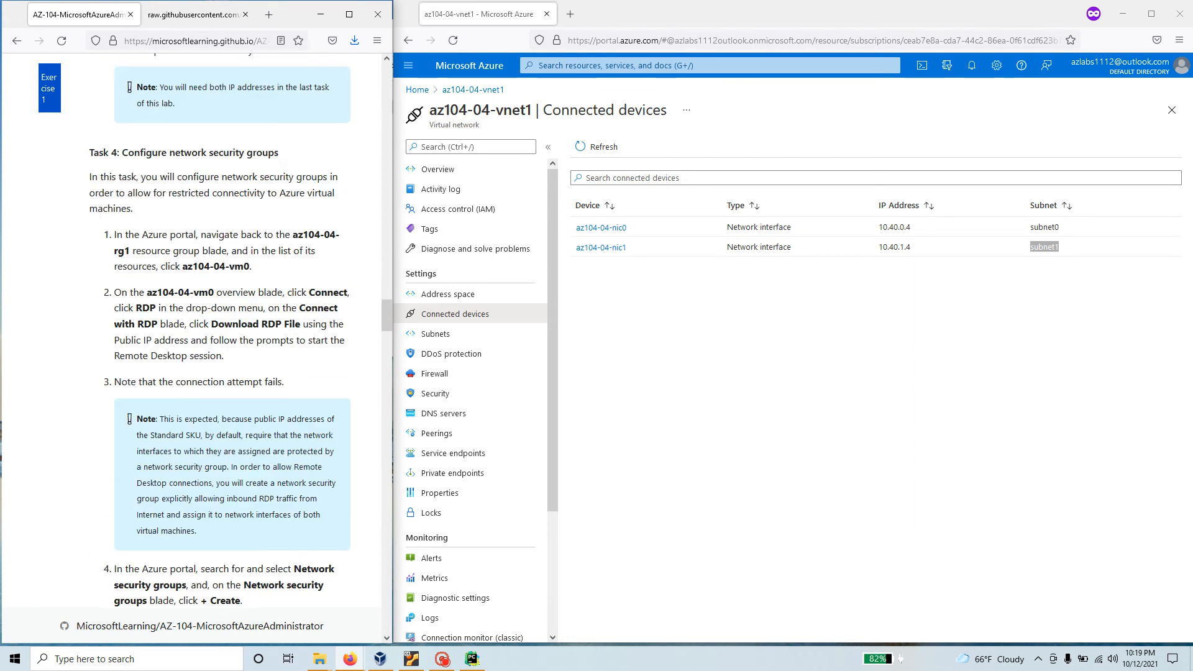
{"action": "left_click_drag", "start_coordinate": [283, 151], "coordinate": [91, 151]}
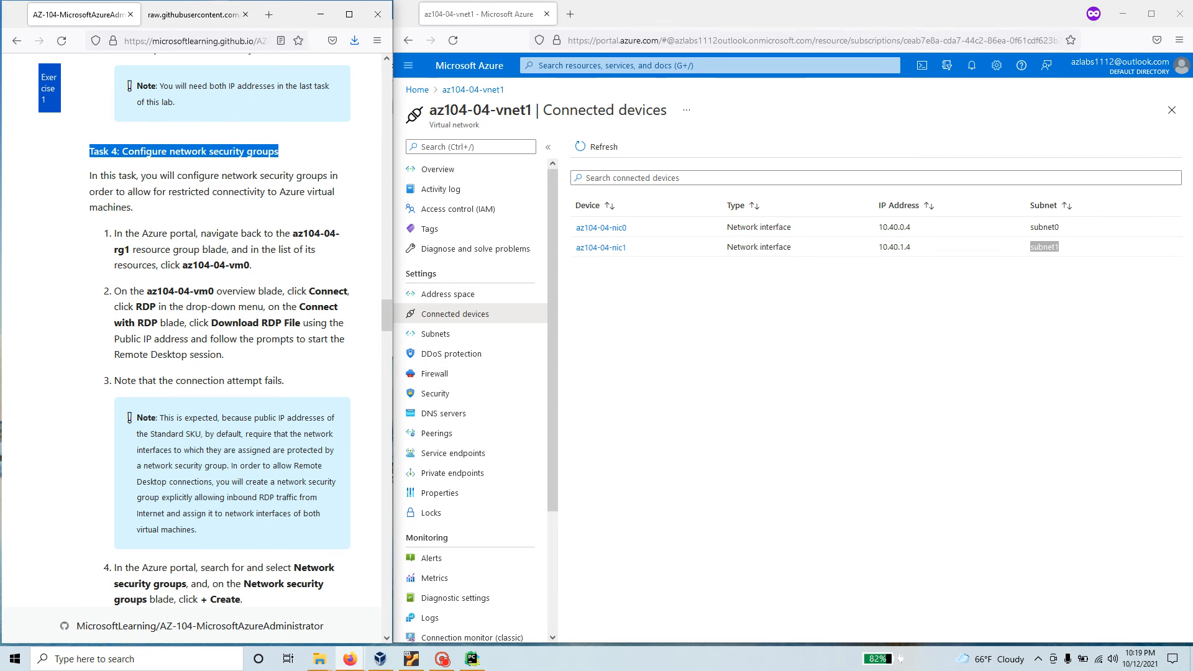
- Copy the resource group name az104-04-rg1 from the lab instructions, search the portal for it, and open that resource group
{"action": "left_click_drag", "start_coordinate": [291, 234], "coordinate": [130, 250]}
{"action": "right_click", "coordinate": [129, 253]}
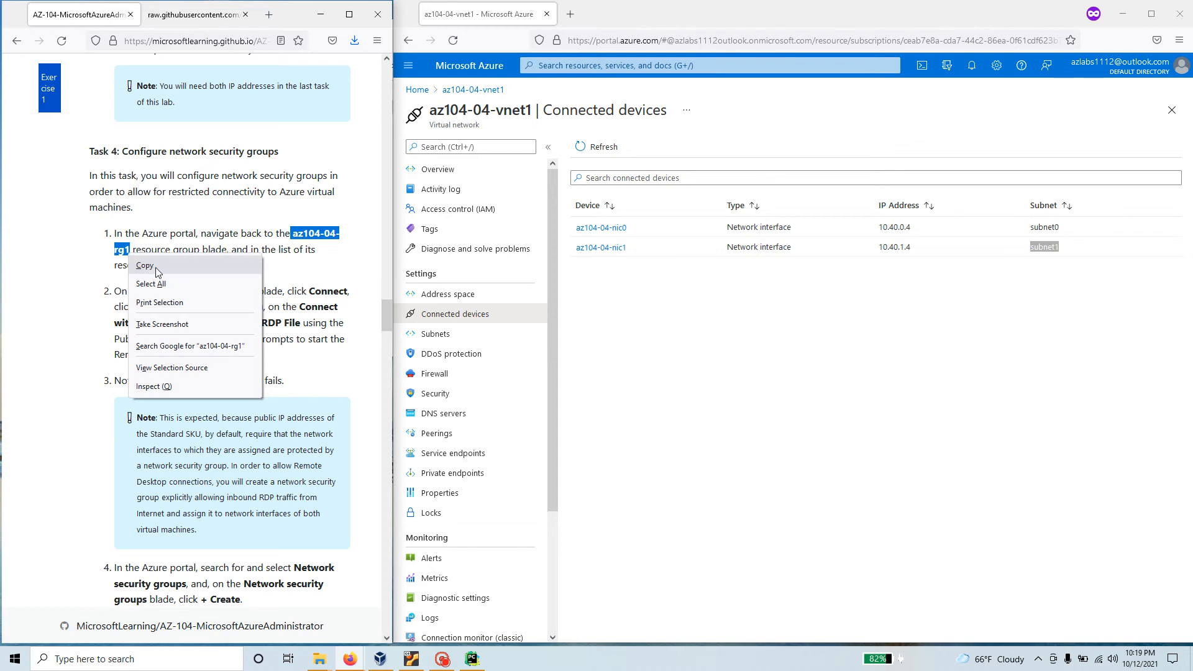
{"action": "left_click", "coordinate": [156, 271]}
{"action": "left_click", "coordinate": [600, 65]}
{"action": "key", "text": "ctrl+v"}
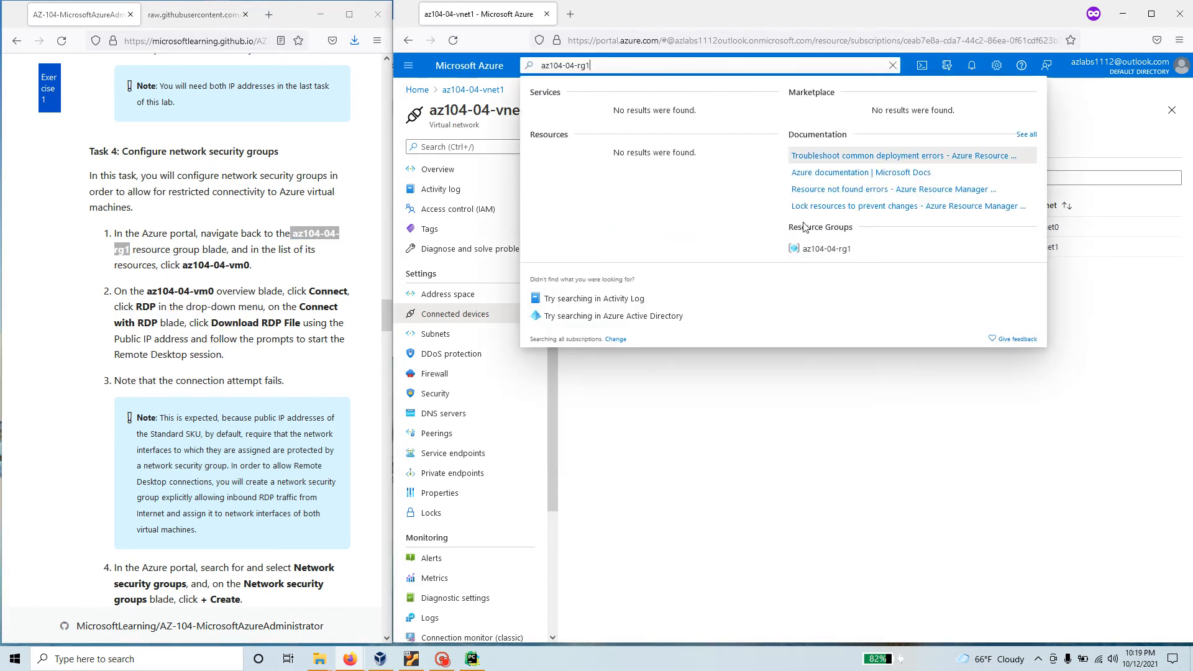
{"action": "left_click", "coordinate": [836, 249]}
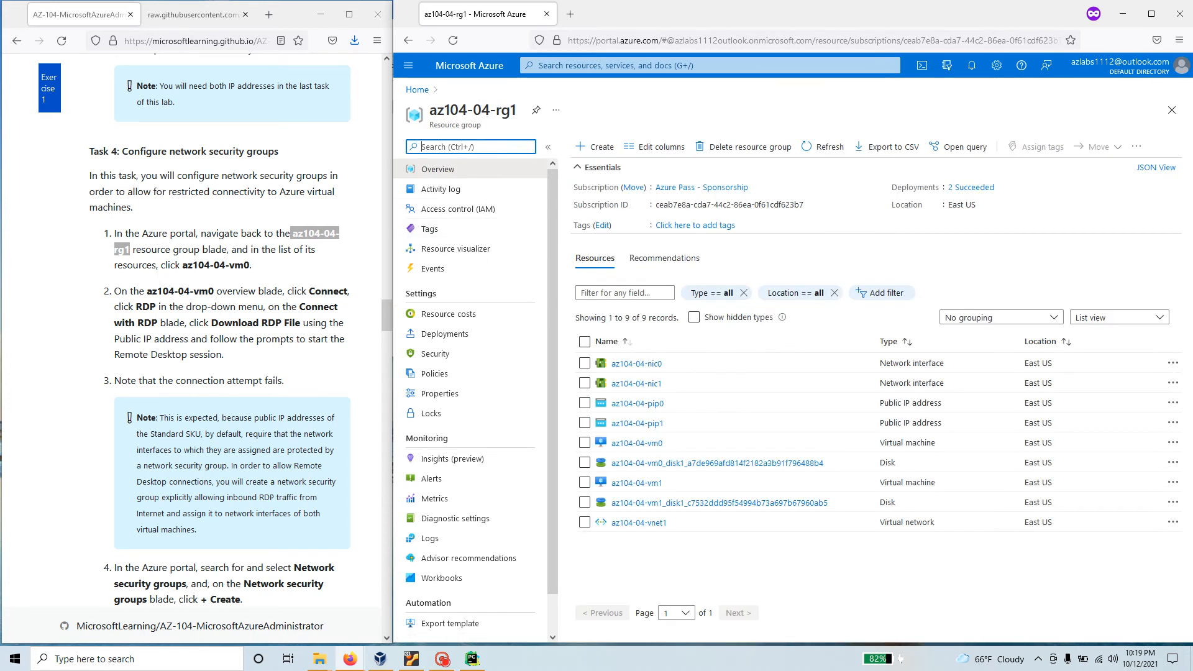
- Open the az104-04-vm0 virtual machine from the resource group and bring up its RDP connection settings
{"action": "left_click_drag", "start_coordinate": [183, 266], "coordinate": [250, 266]}
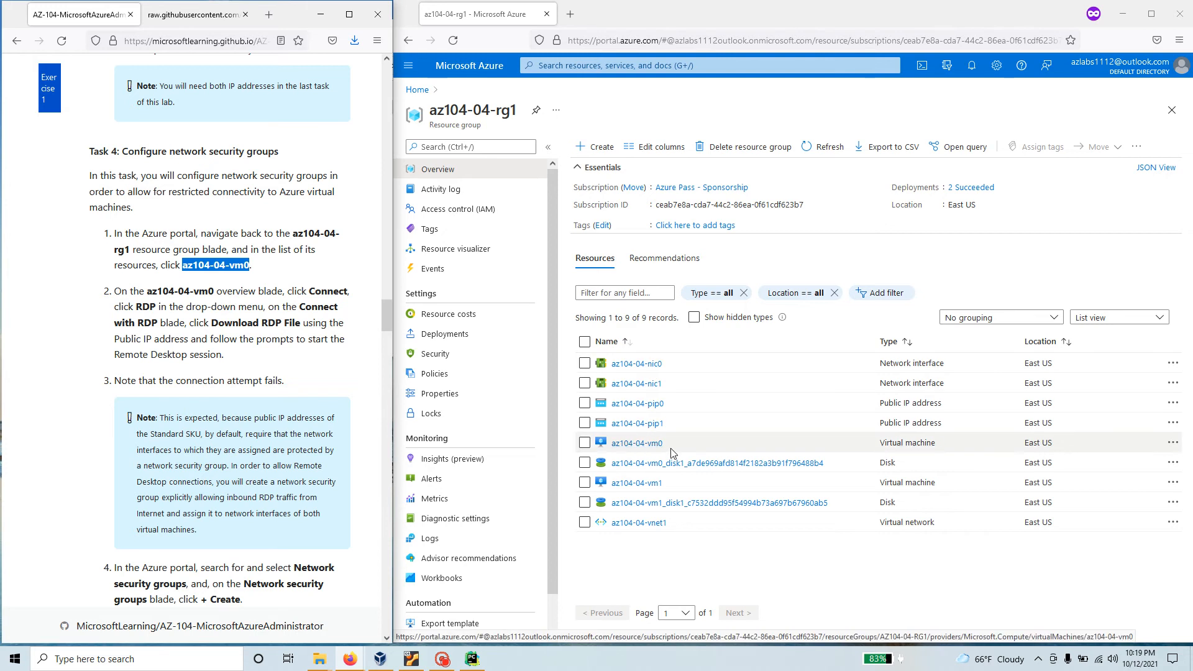
{"action": "left_click", "coordinate": [634, 443]}
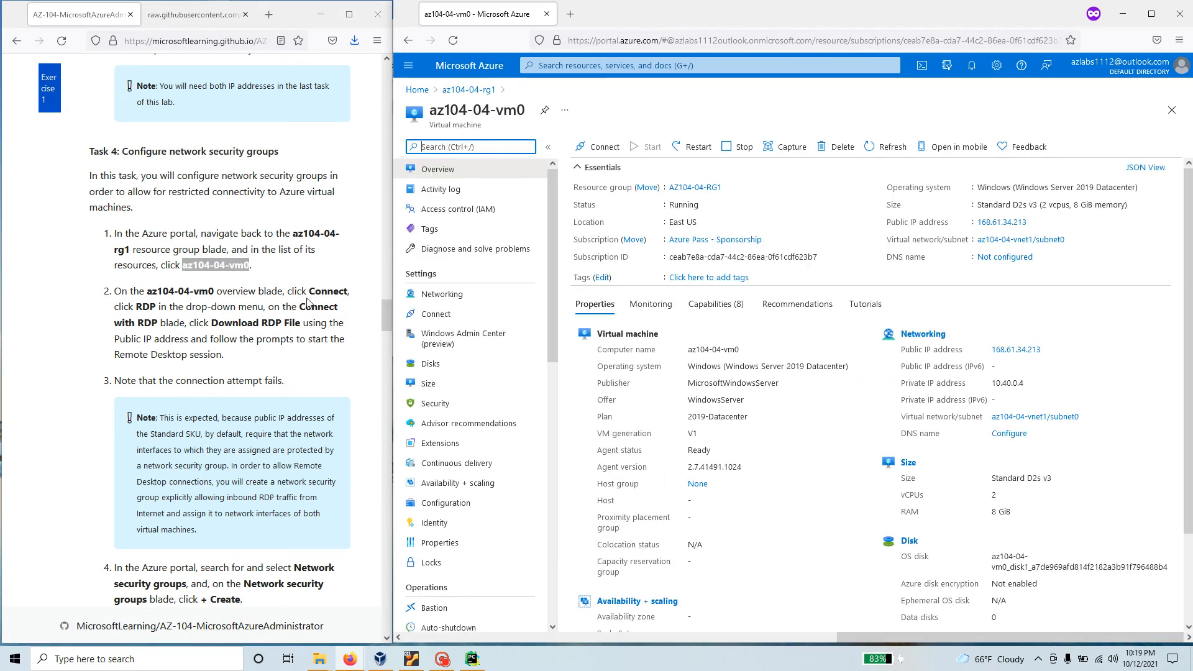
{"action": "double_click", "coordinate": [328, 291]}
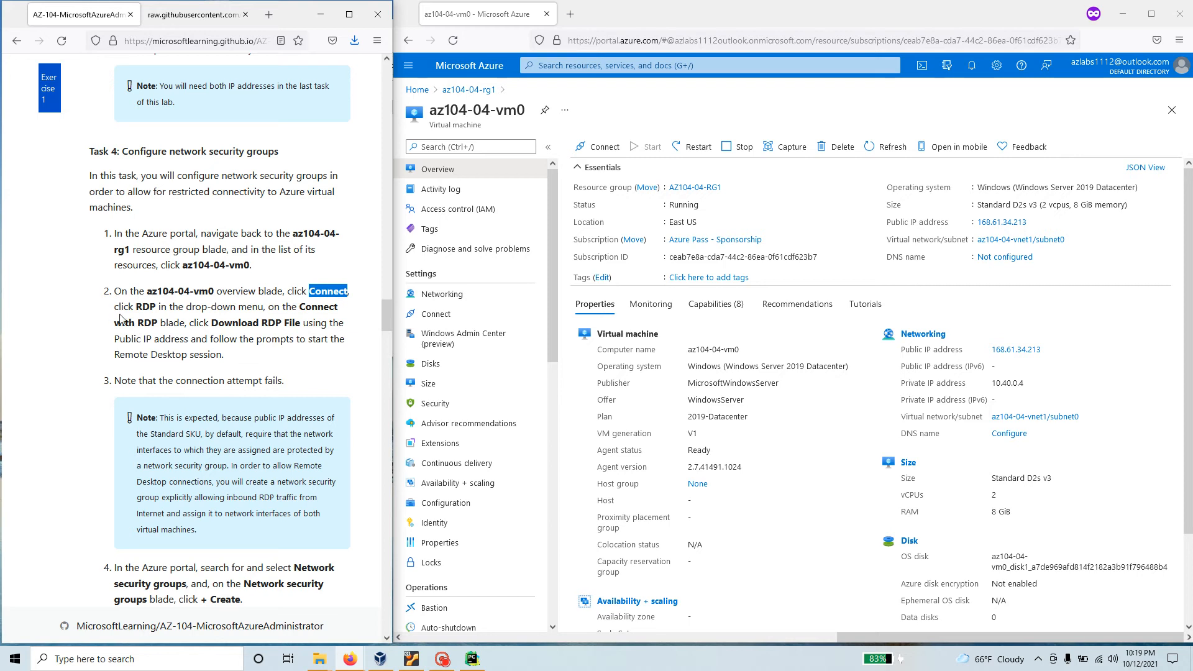
{"action": "left_click", "coordinate": [611, 151]}
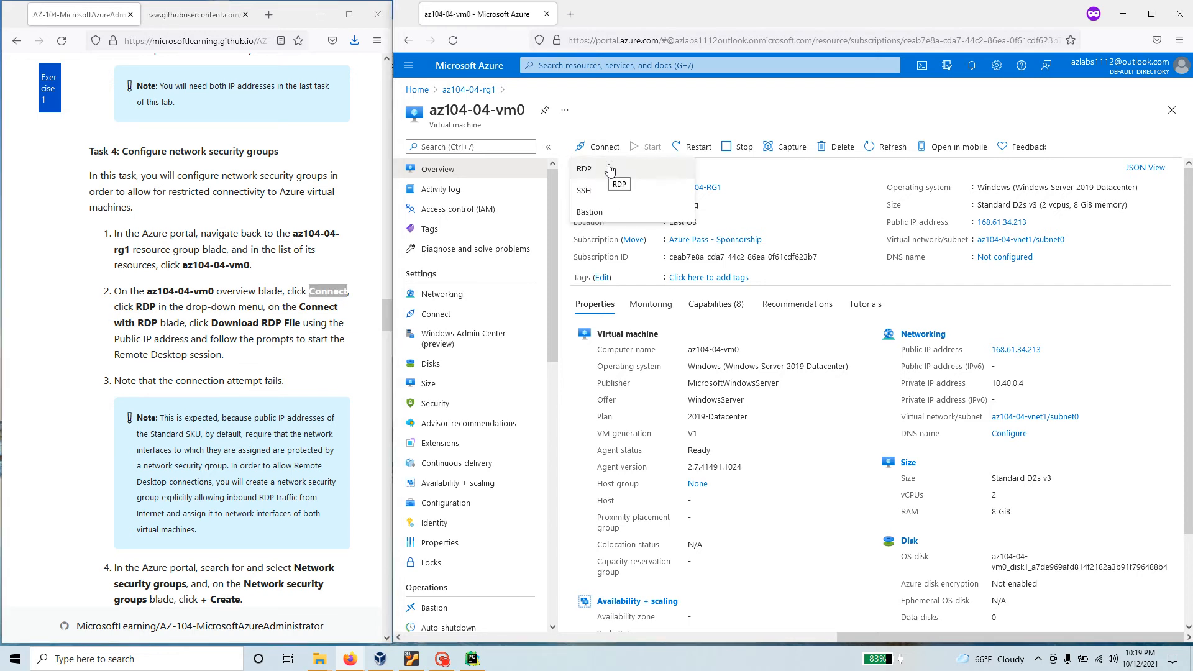
{"action": "left_click", "coordinate": [609, 169]}
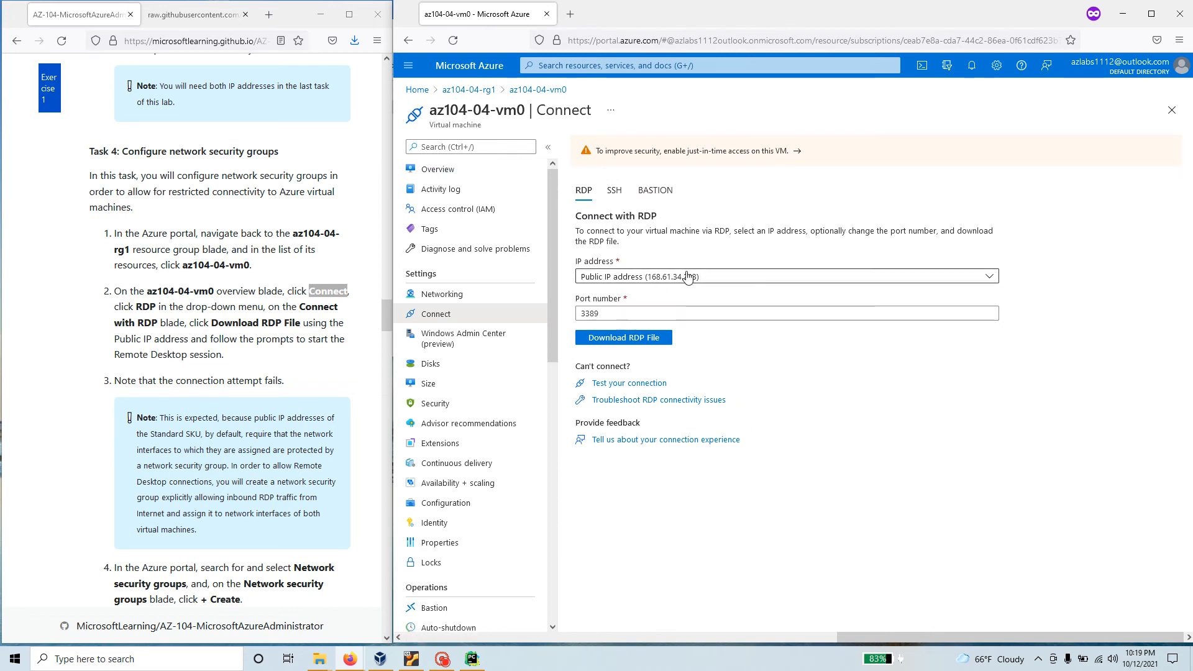
{"action": "left_click", "coordinate": [652, 342]}
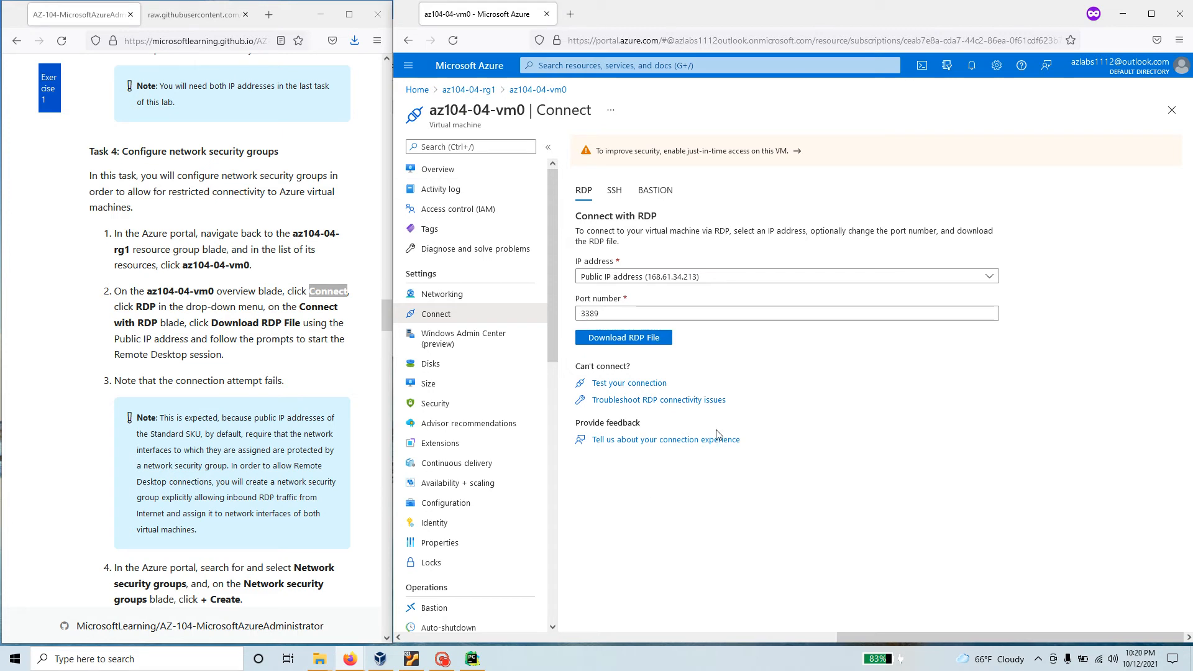
- Launch Remote Desktop Connection, expand its options, and move its window clear of the VM's public IP address
{"action": "left_click", "coordinate": [137, 659]}
{"action": "type", "text": "remo"}
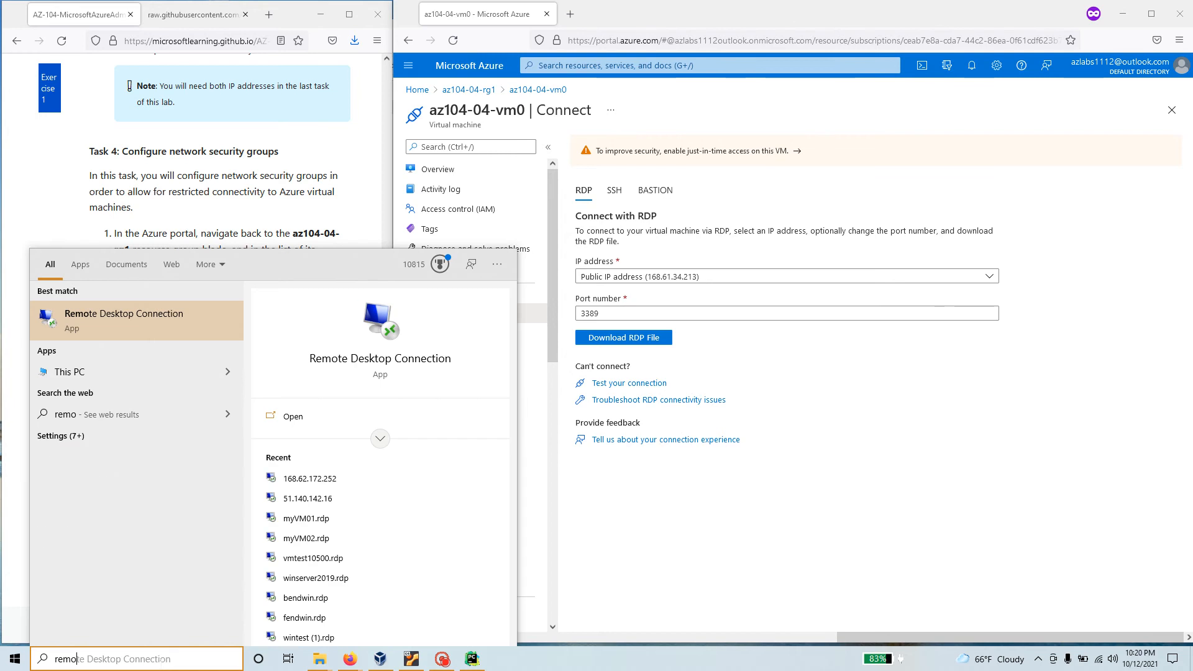
{"action": "key", "text": "Return"}
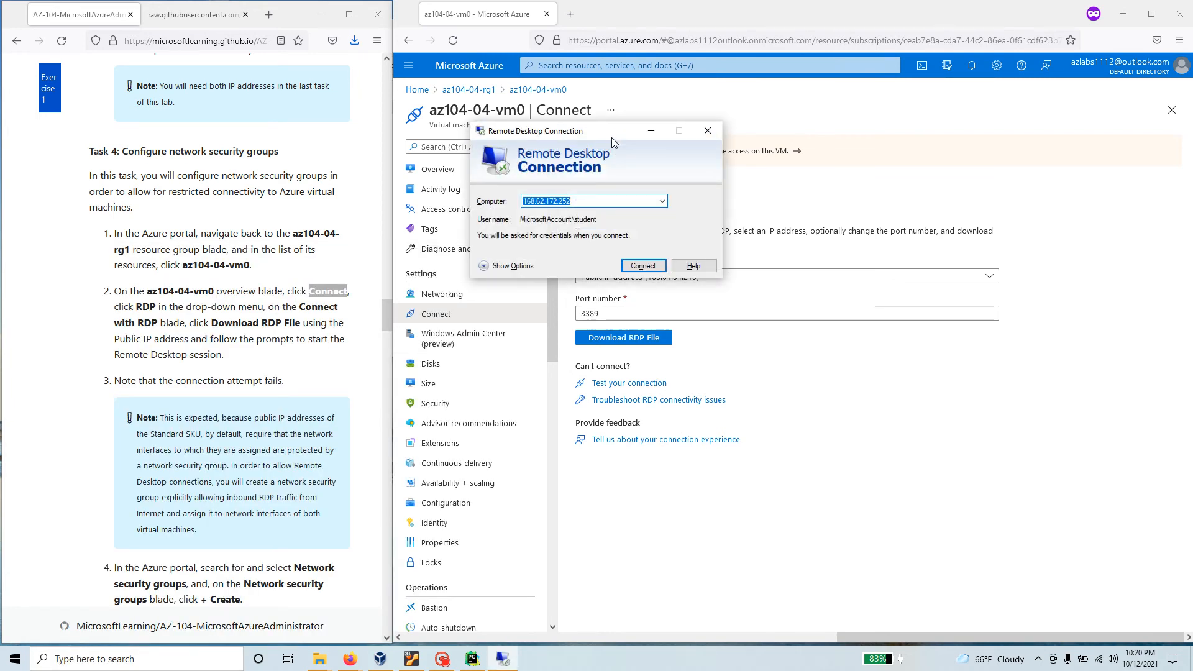
{"action": "left_click", "coordinate": [514, 266]}
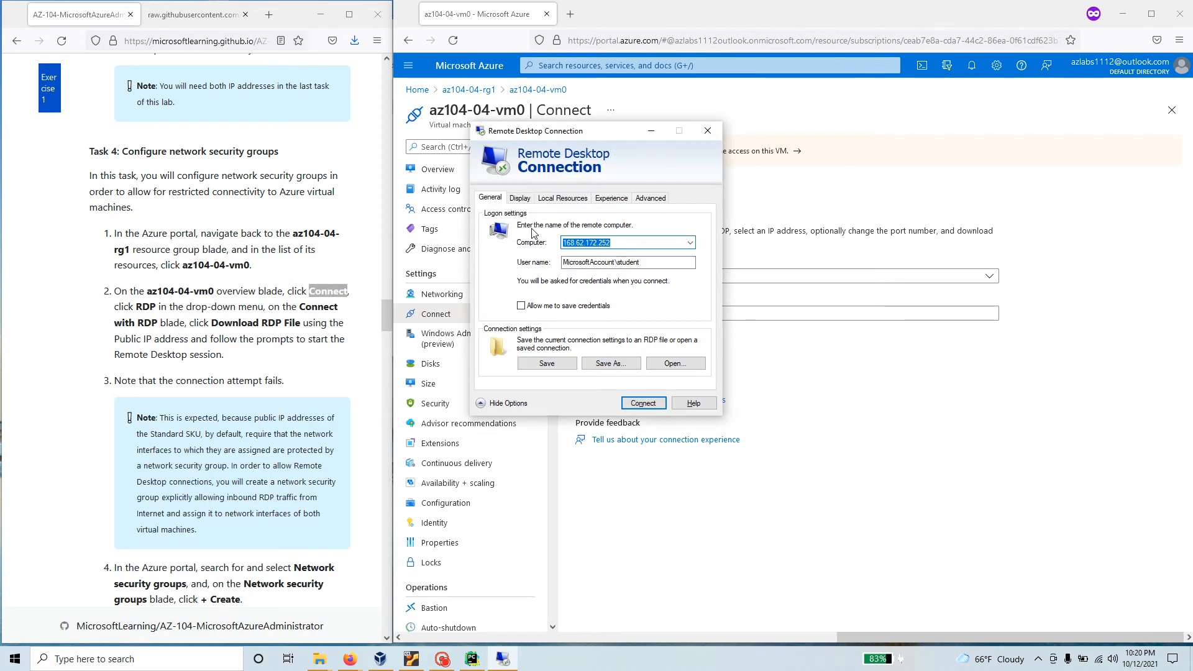
{"action": "left_click_drag", "start_coordinate": [602, 140], "coordinate": [911, 265]}
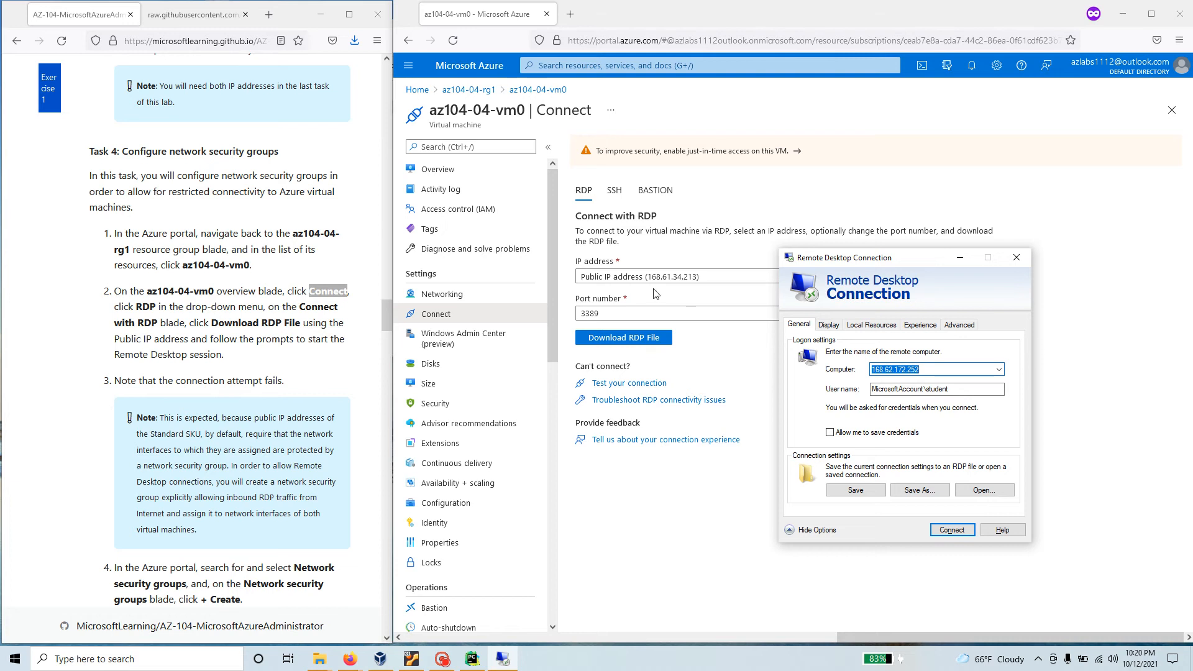
- Set the remote computer to 168.61.34.213 and the user name to student
{"action": "left_click_drag", "start_coordinate": [921, 370], "coordinate": [886, 369]}
{"action": "type", "text": "1"}
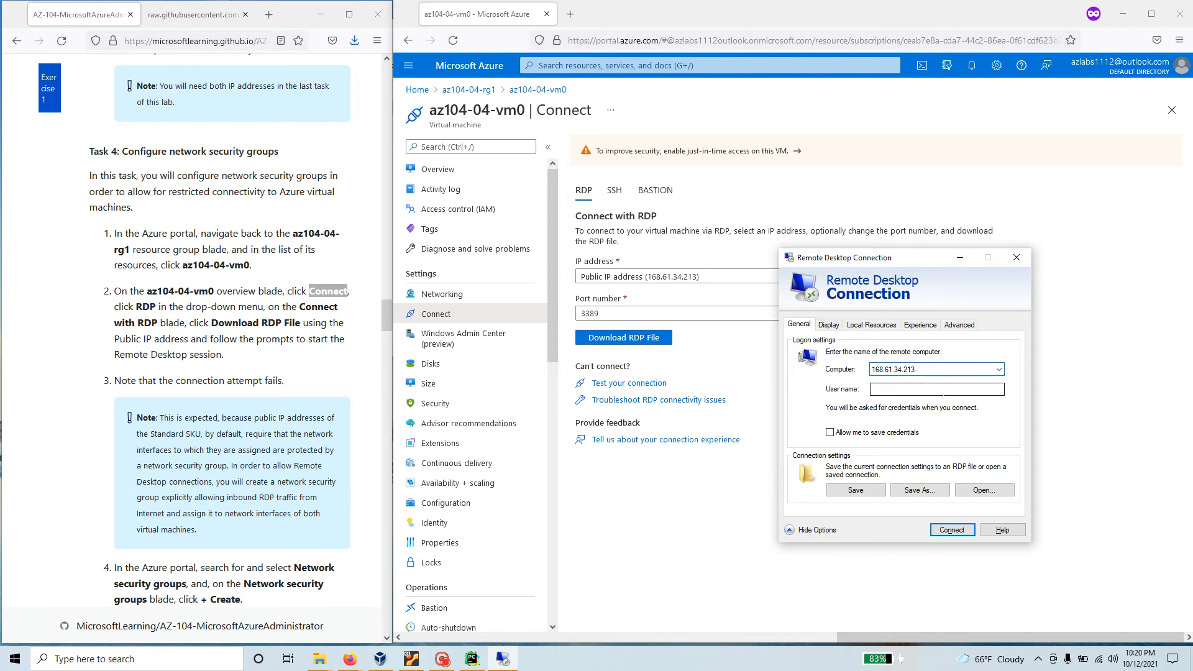
{"action": "left_click", "coordinate": [941, 392]}
{"action": "type", "text": "stu"}
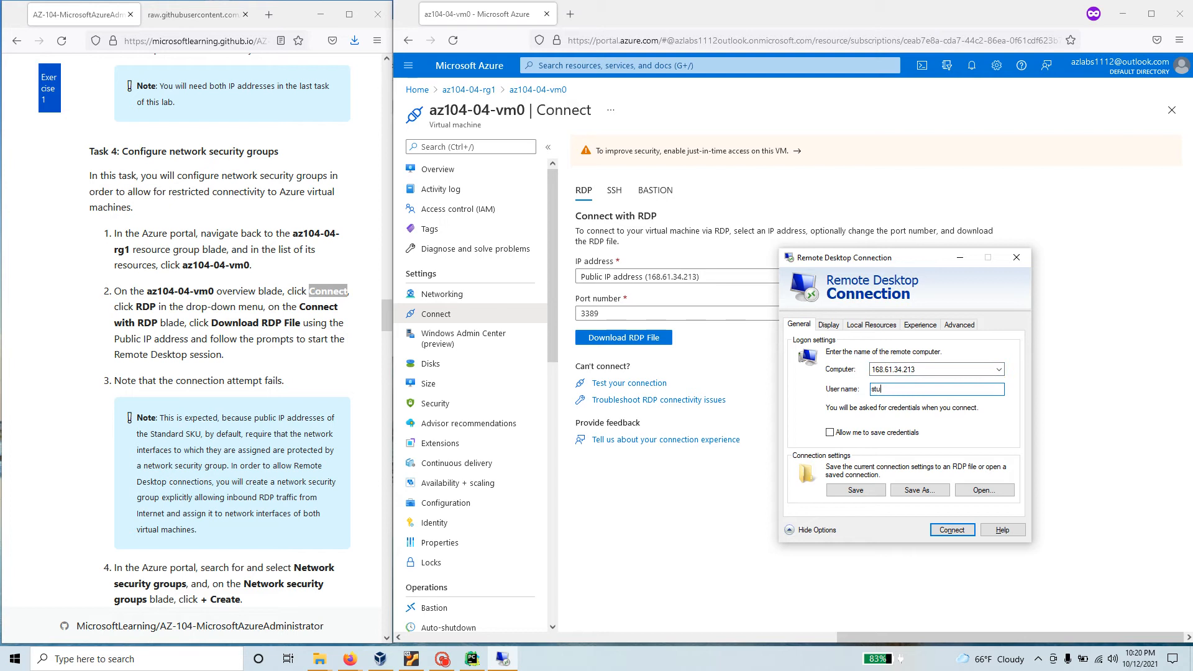
{"action": "type", "text": "dent"}
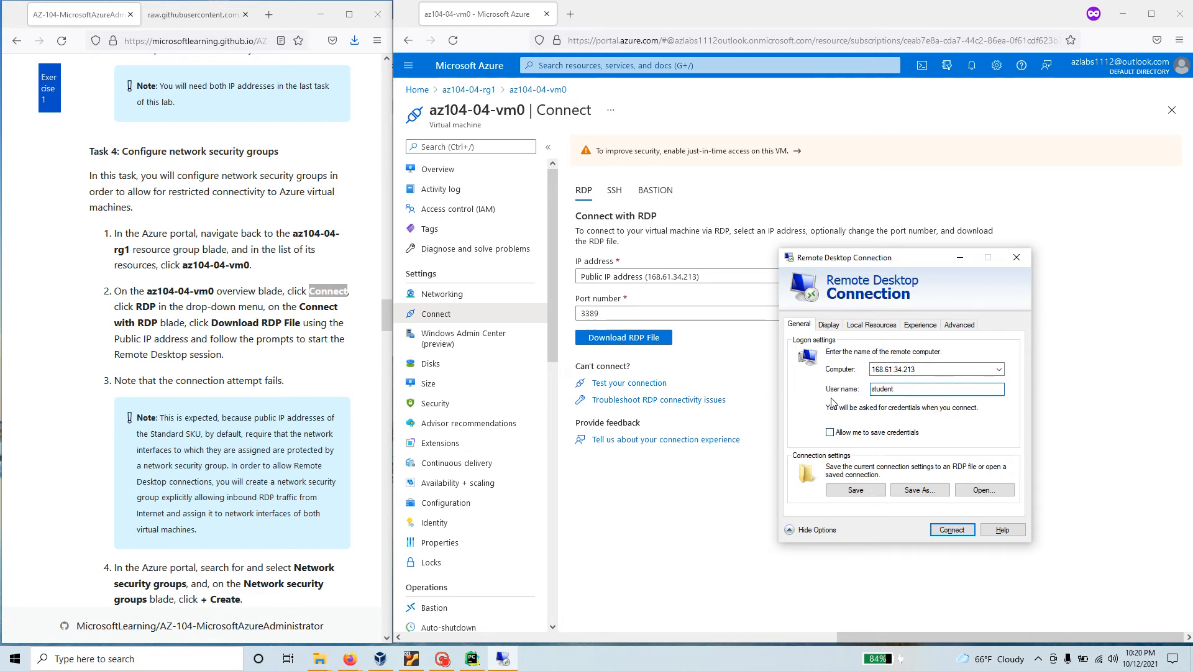
- Try to connect to az104-04-vm0 over Remote Desktop, dismiss the resulting message, and return to the lab instructions
{"action": "left_click", "coordinate": [952, 530]}
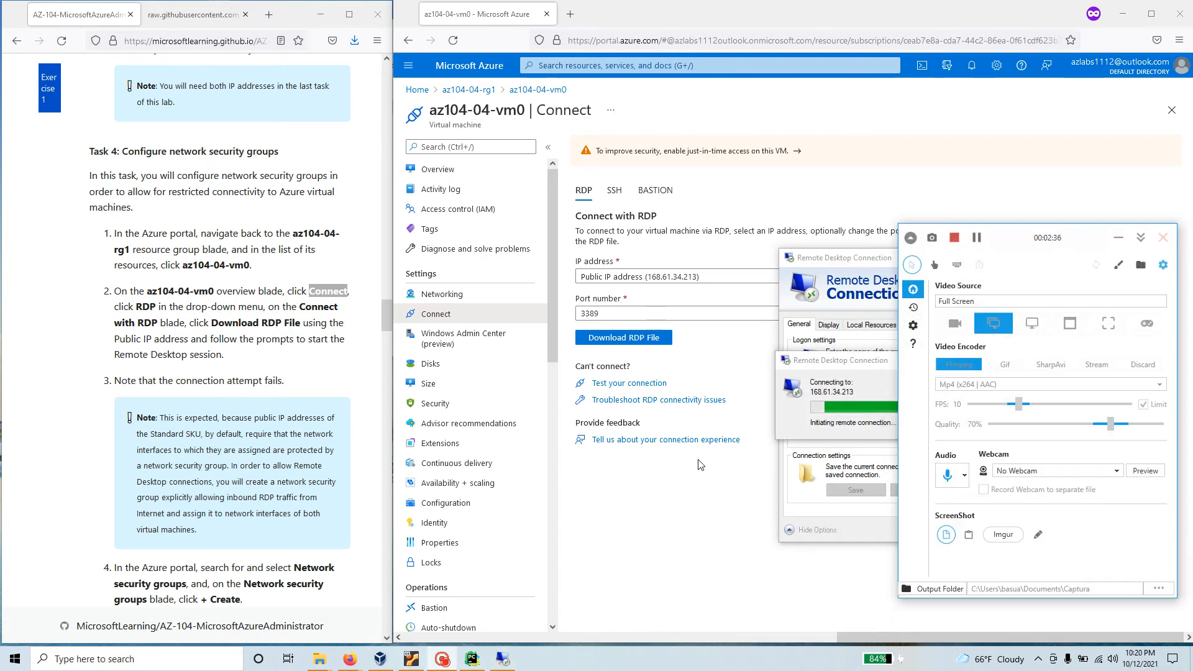
{"action": "left_click_drag", "start_coordinate": [978, 242], "coordinate": [352, 195]}
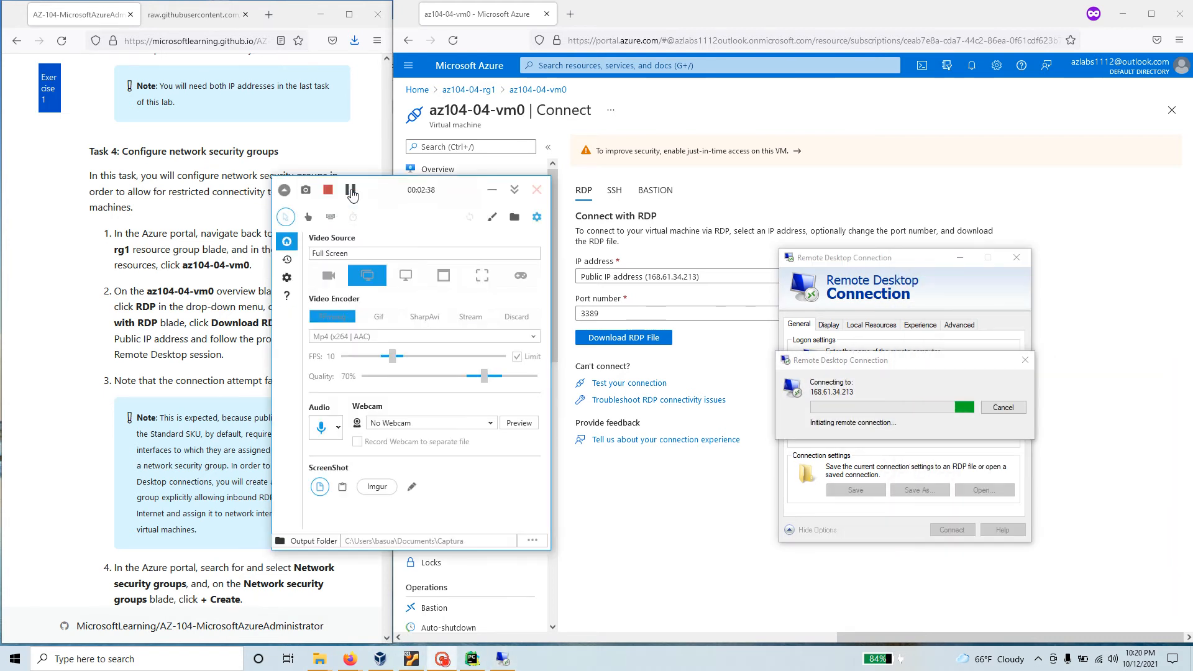
{"action": "left_click", "coordinate": [492, 190]}
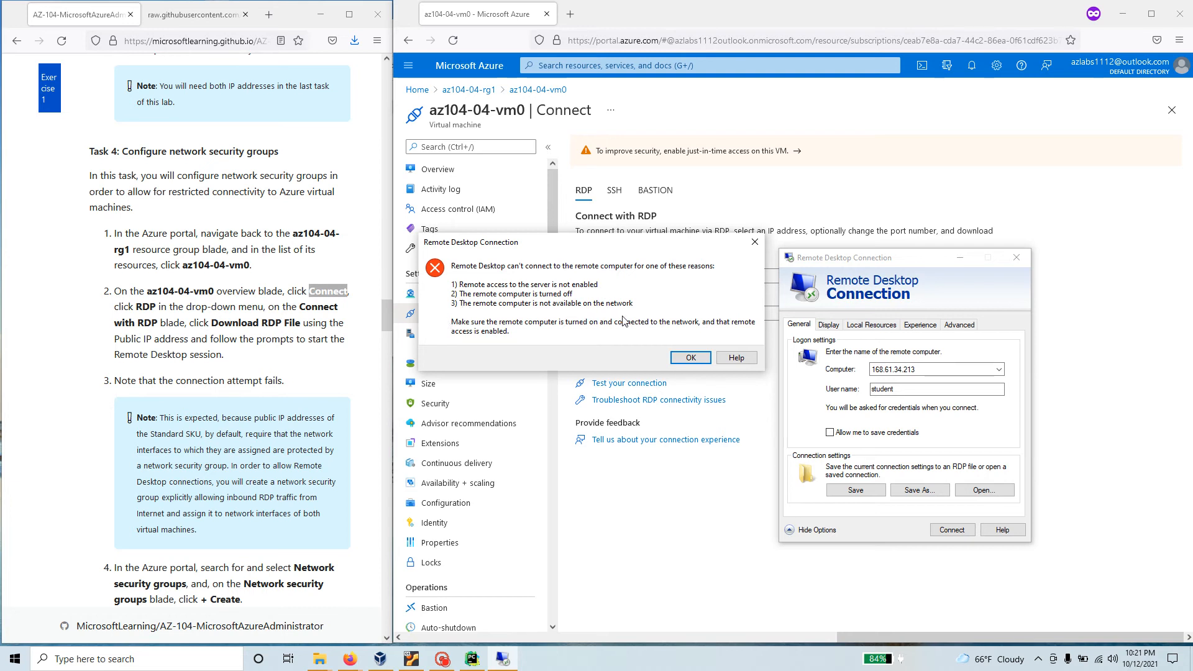
{"action": "left_click", "coordinate": [691, 358]}
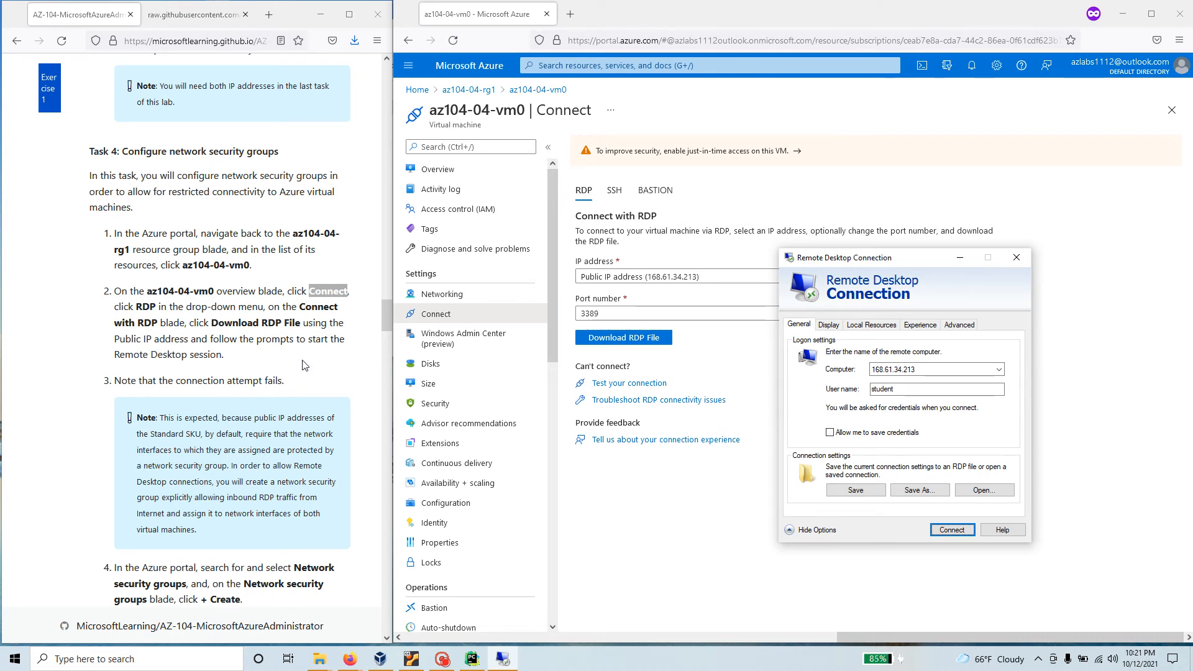
{"action": "left_click", "coordinate": [305, 366]}
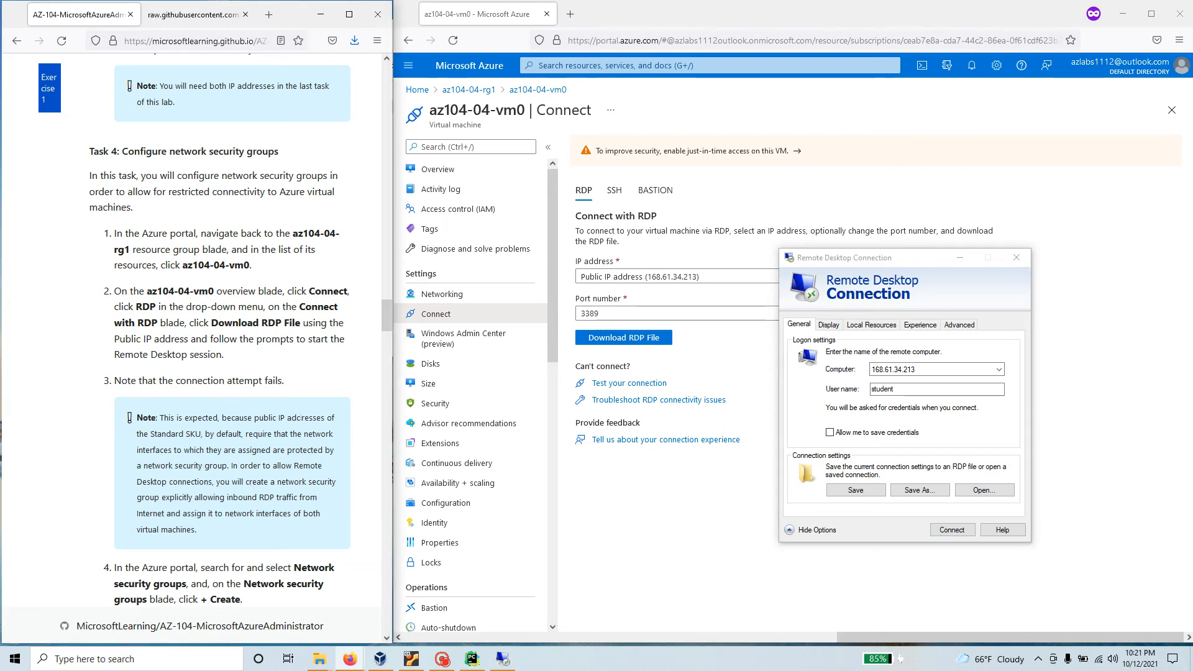
- Read the lab note about the RDP connection attempt, Standard SKU public IP addresses and the network security group requirement
{"action": "scroll", "coordinate": [127, 438], "scroll_direction": "down", "scroll_amount": 1}
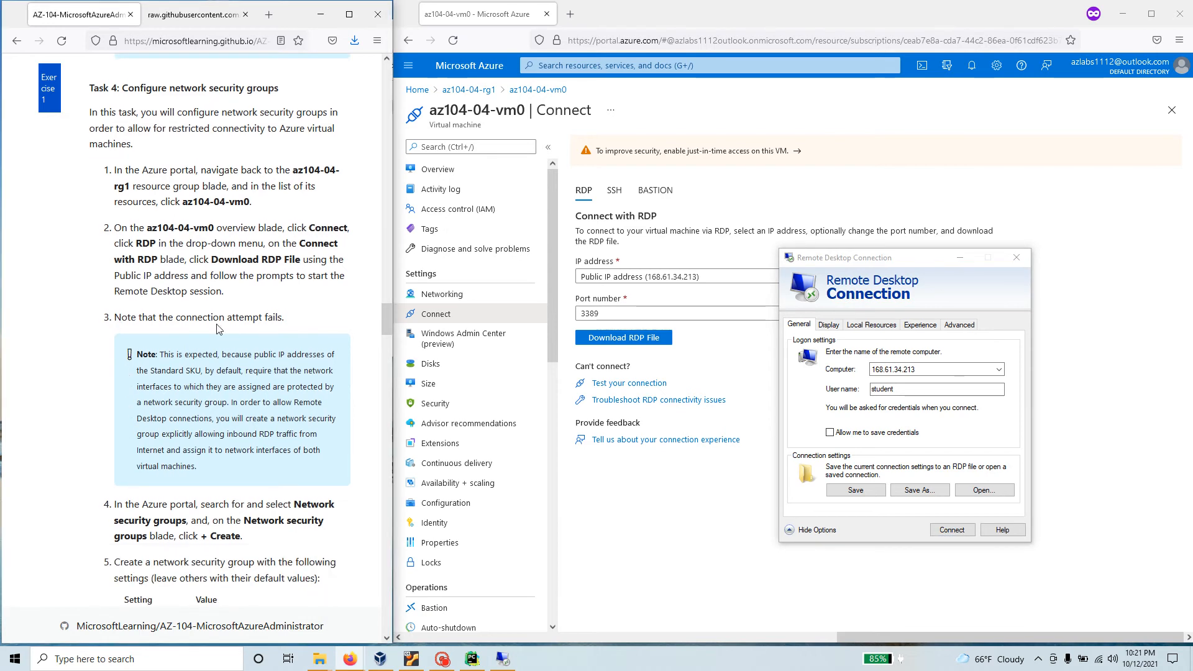
{"action": "left_click_drag", "start_coordinate": [294, 320], "coordinate": [115, 317]}
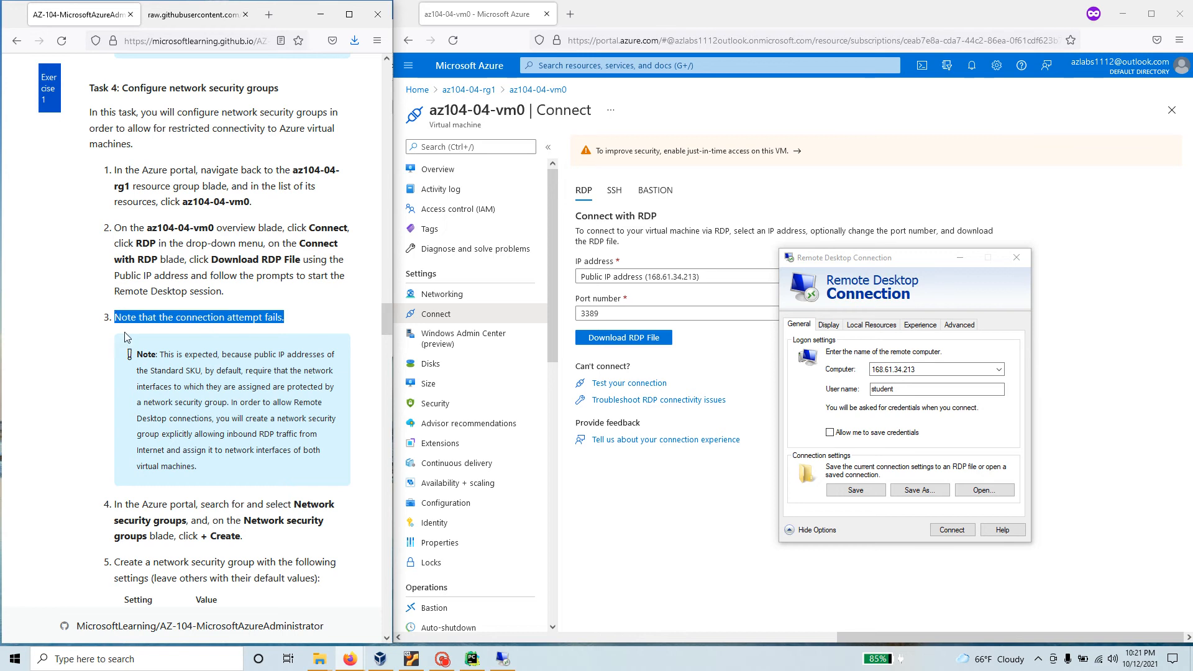
{"action": "left_click_drag", "start_coordinate": [164, 355], "coordinate": [217, 355]}
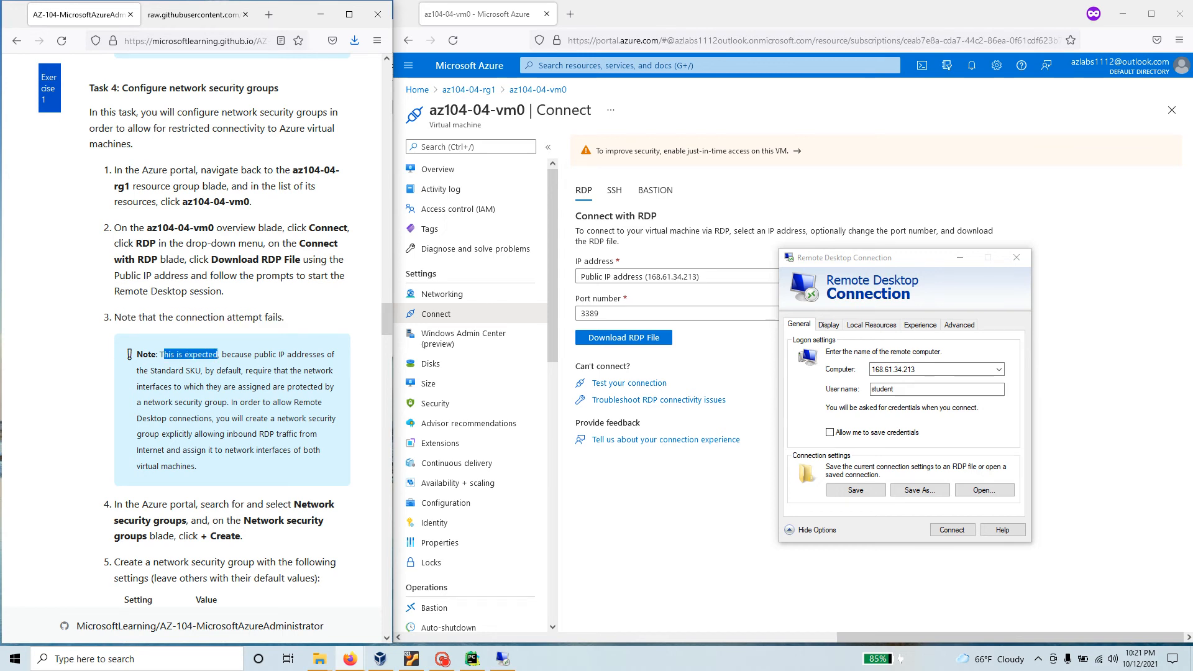
{"action": "left_click_drag", "start_coordinate": [150, 370], "coordinate": [226, 403]}
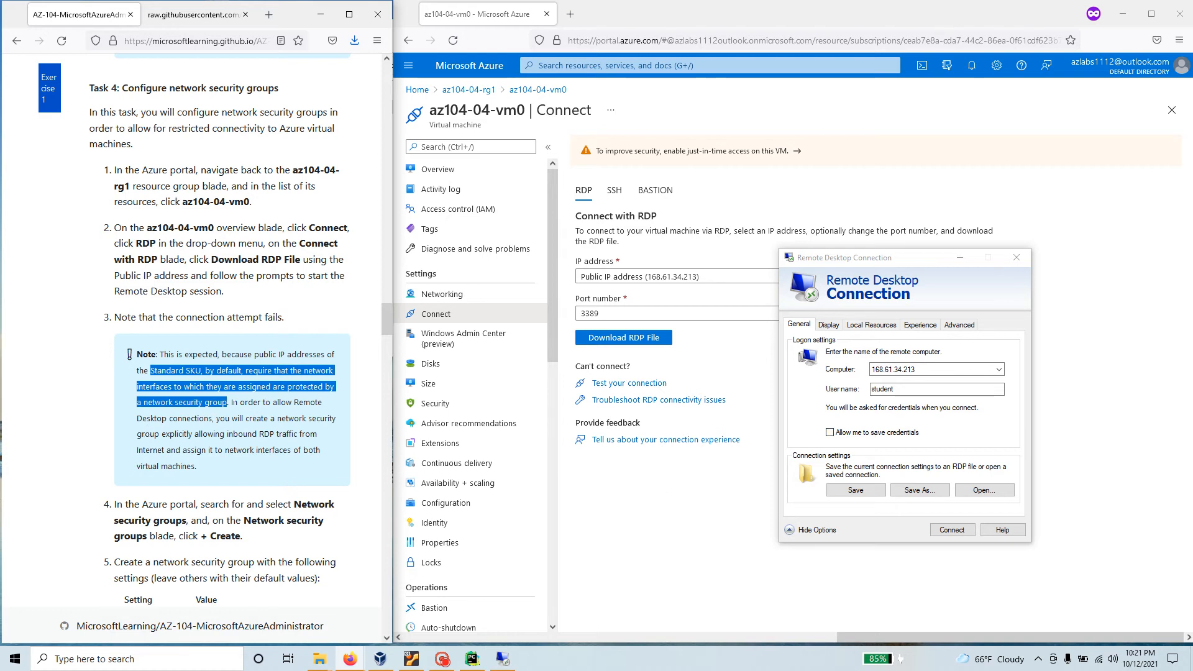
{"action": "left_click_drag", "start_coordinate": [229, 402], "coordinate": [330, 460]}
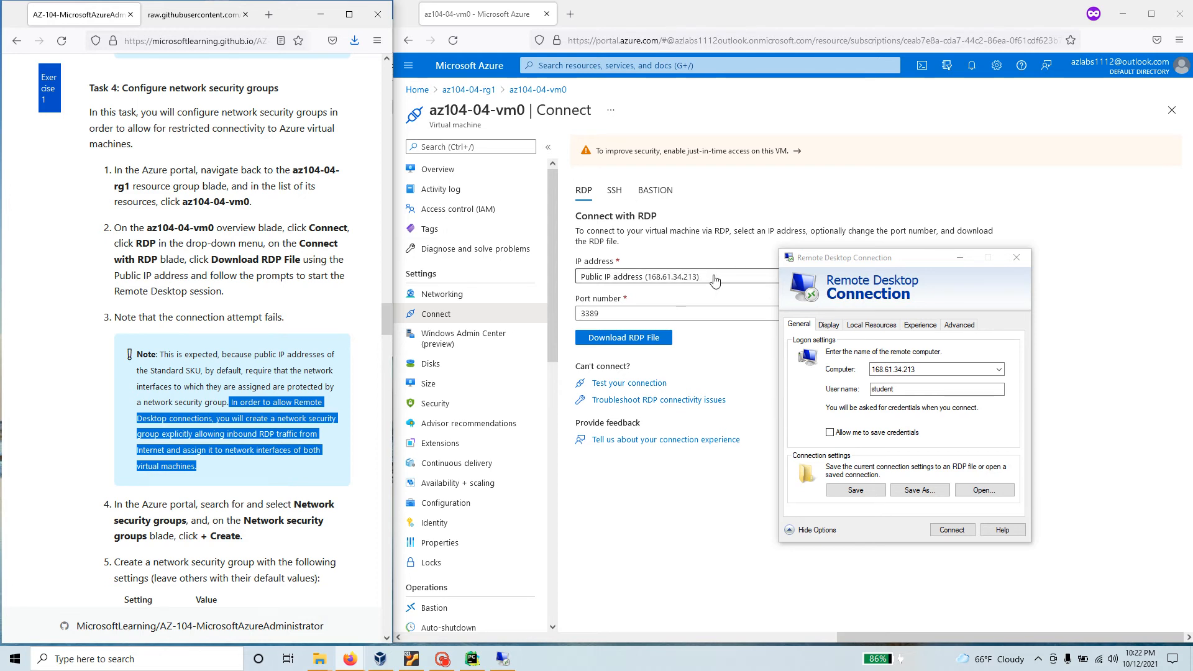
- Search the Azure portal for "Network security groups", open the non-classic service and begin creating a new group
{"action": "scroll", "coordinate": [191, 434], "scroll_direction": "down", "scroll_amount": 3}
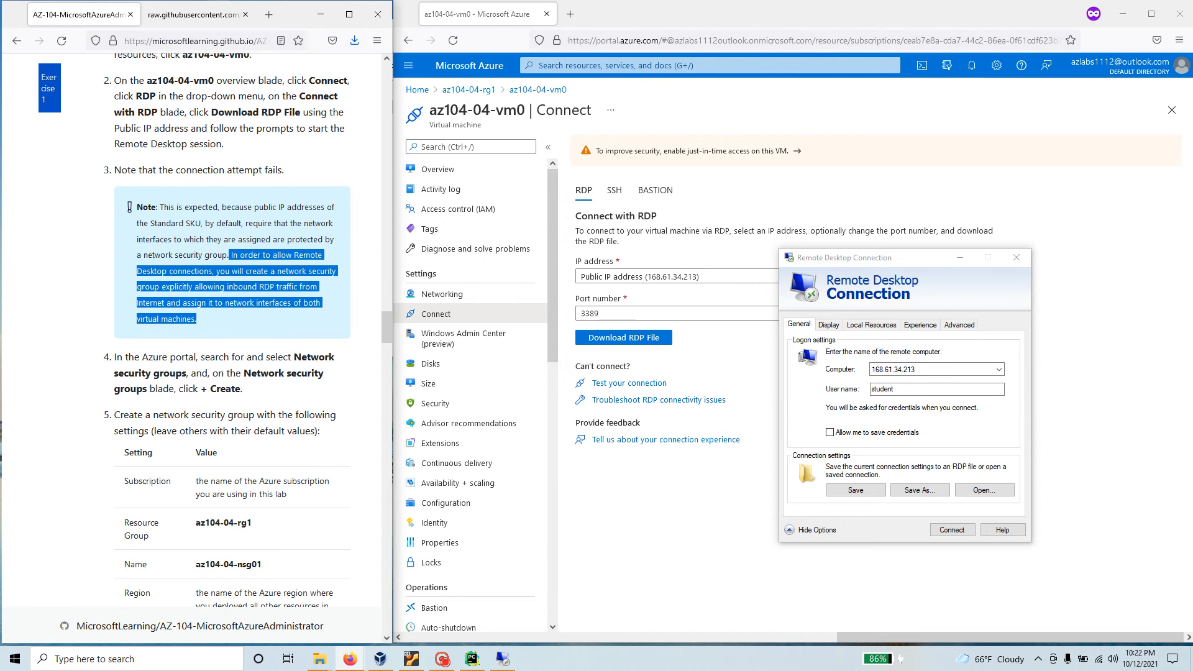
{"action": "left_click_drag", "start_coordinate": [295, 314], "coordinate": [194, 330]}
{"action": "right_click", "coordinate": [179, 330]}
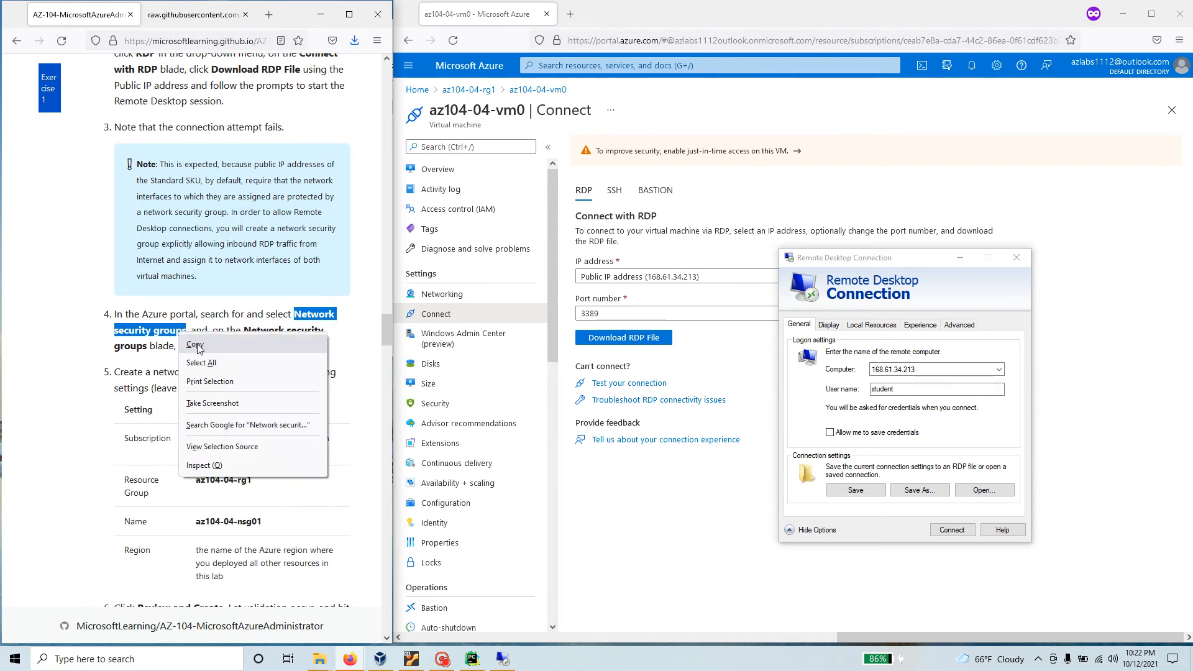
{"action": "left_click", "coordinate": [195, 341]}
{"action": "left_click", "coordinate": [592, 66]}
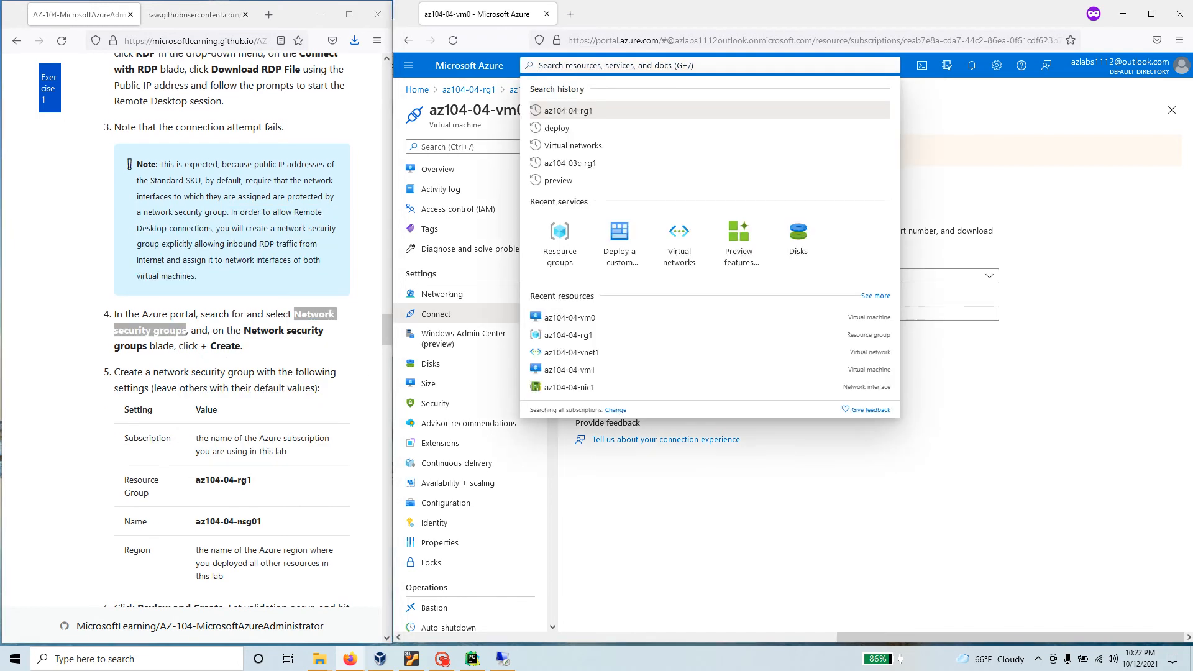
{"action": "key", "text": "ctrl+v"}
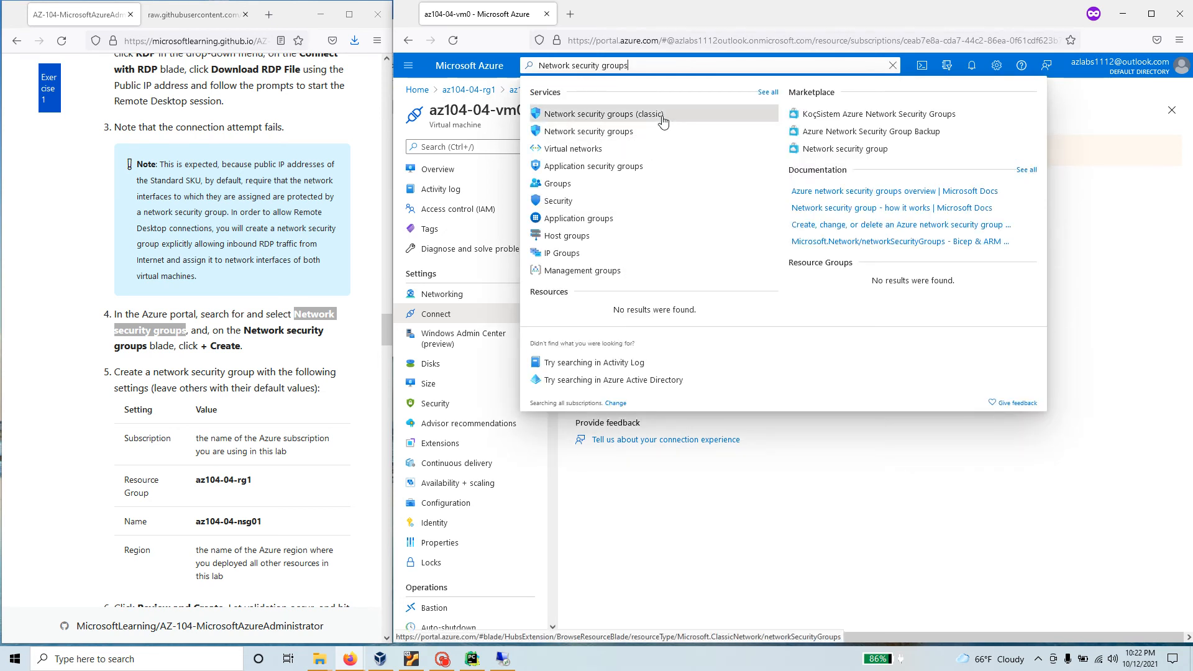
{"action": "left_click", "coordinate": [597, 132]}
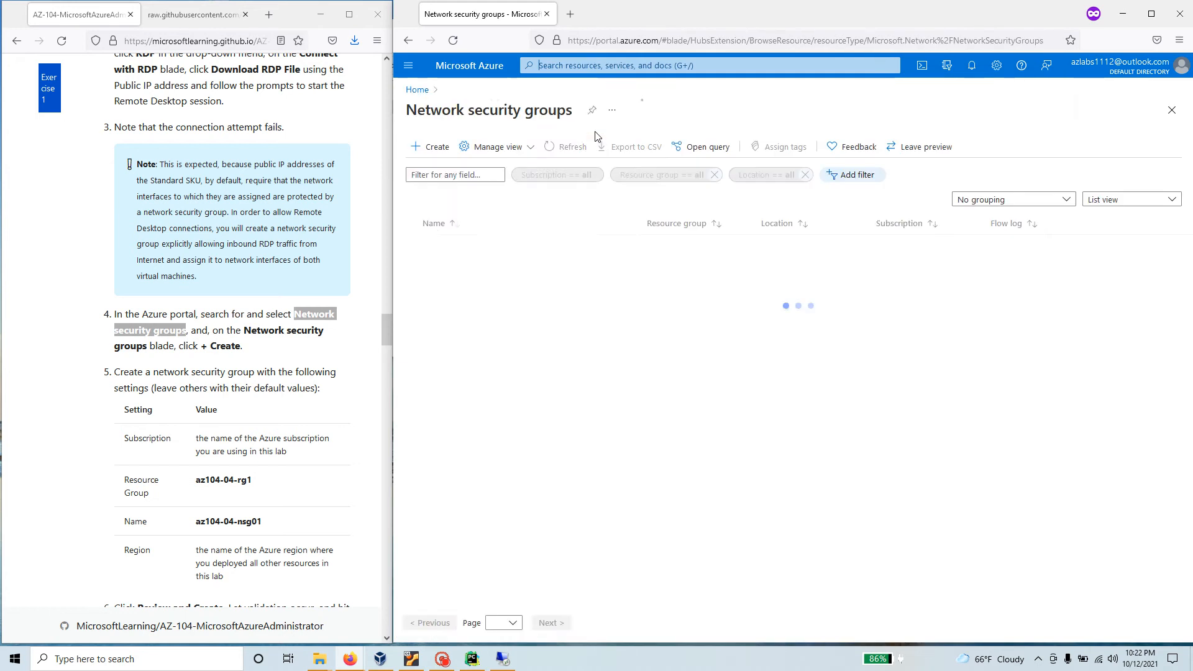
{"action": "left_click", "coordinate": [444, 153]}
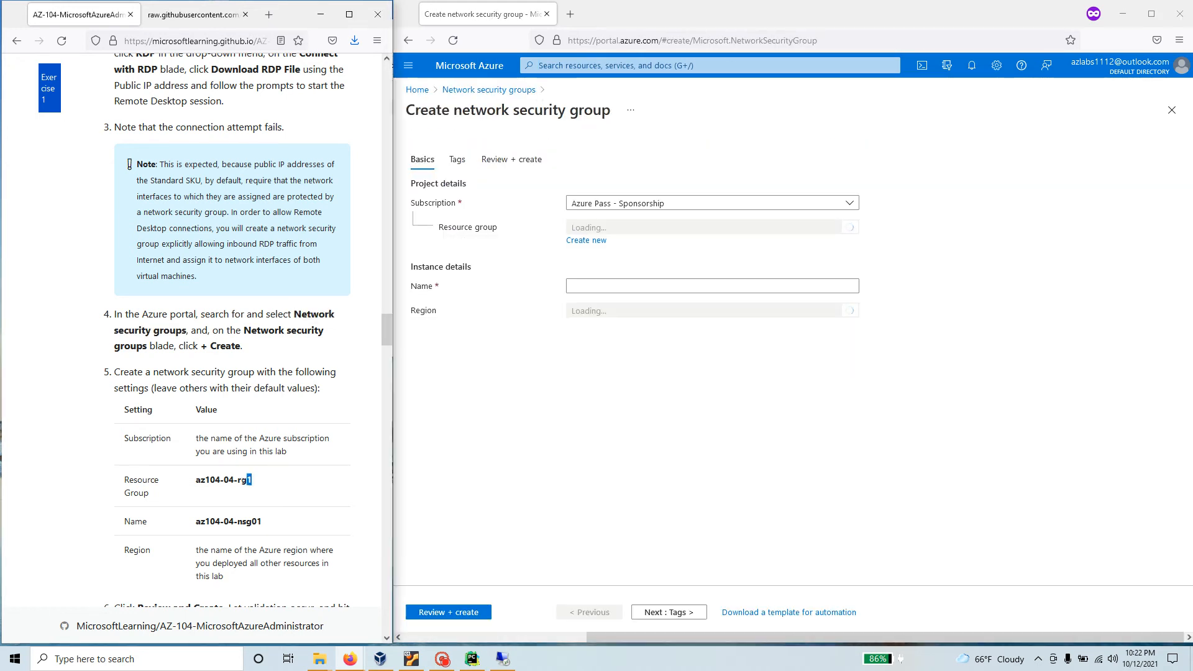
- Assign the new network security group to the existing resource group az104-04-rg1
{"action": "left_click_drag", "start_coordinate": [253, 479], "coordinate": [196, 480]}
{"action": "right_click", "coordinate": [234, 480]}
{"action": "left_click", "coordinate": [252, 490]}
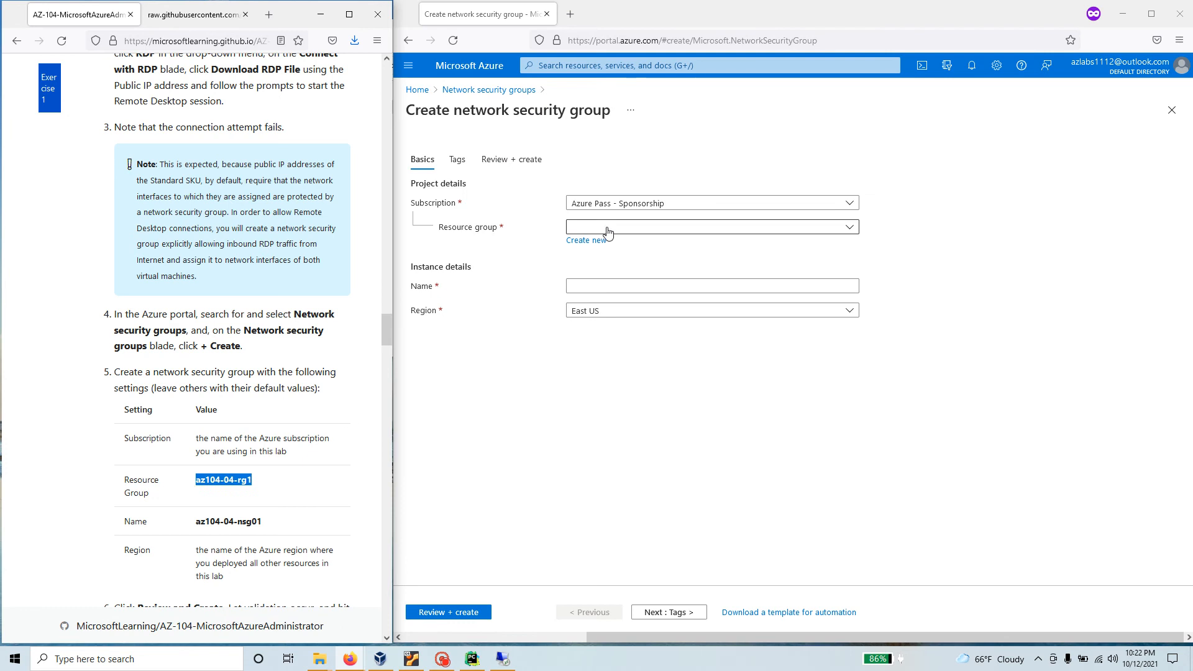
{"action": "left_click", "coordinate": [672, 232]}
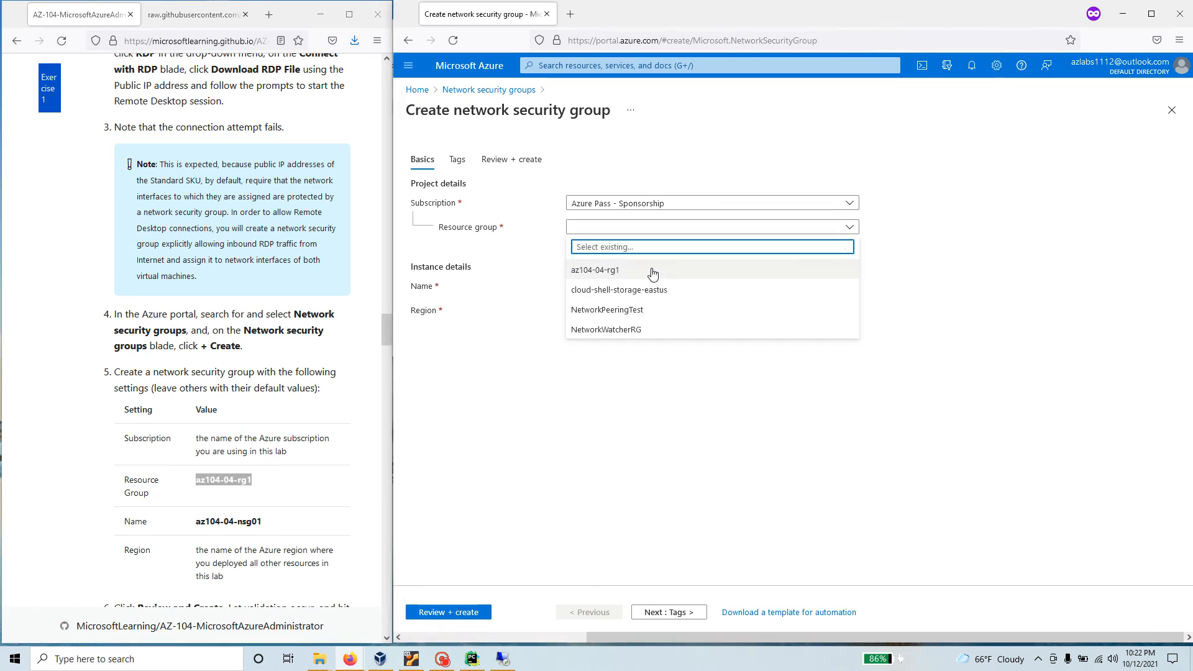
{"action": "left_click", "coordinate": [615, 267]}
- Name the new network security group az104-04-nsg01, using the name given in the lab instructions
{"action": "left_click", "coordinate": [600, 284]}
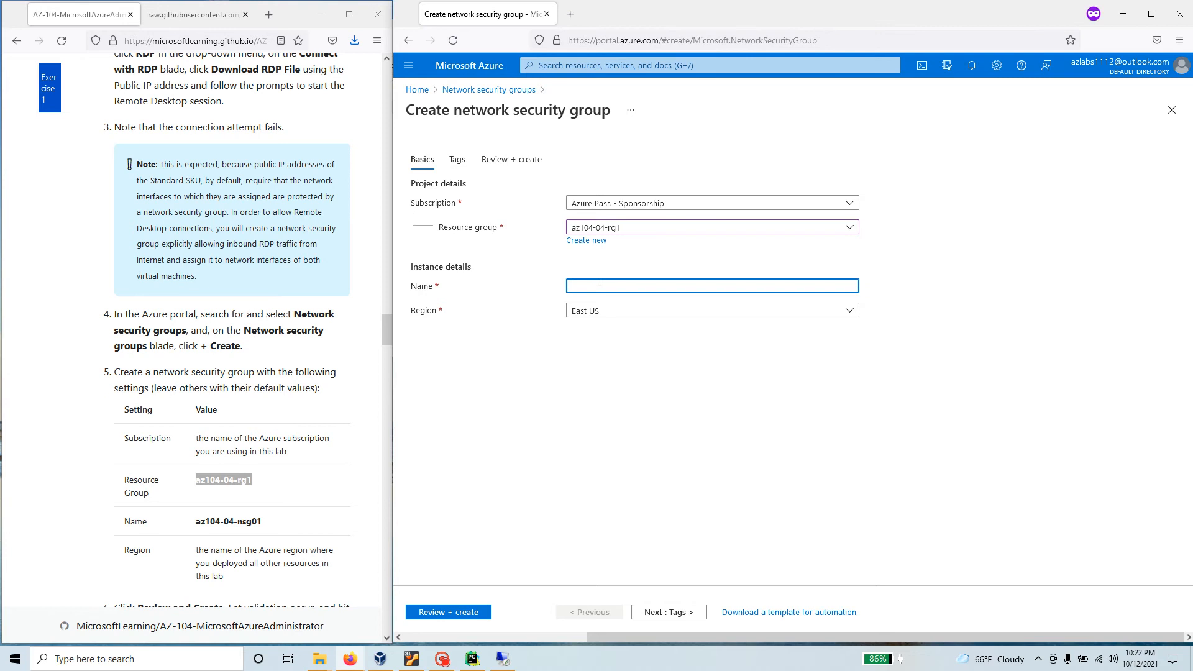
{"action": "key", "text": "ctrl+v"}
{"action": "left_click_drag", "start_coordinate": [264, 522], "coordinate": [191, 526]}
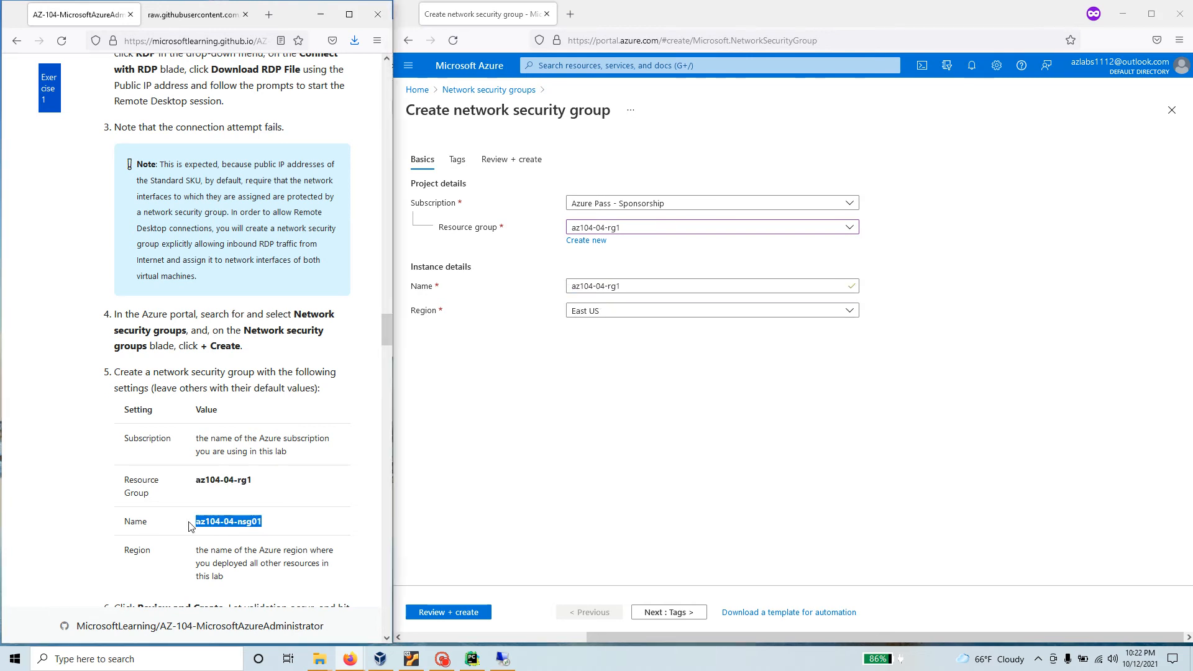
{"action": "right_click", "coordinate": [223, 522]}
{"action": "left_click", "coordinate": [241, 531]}
{"action": "left_click_drag", "start_coordinate": [629, 287], "coordinate": [551, 287]}
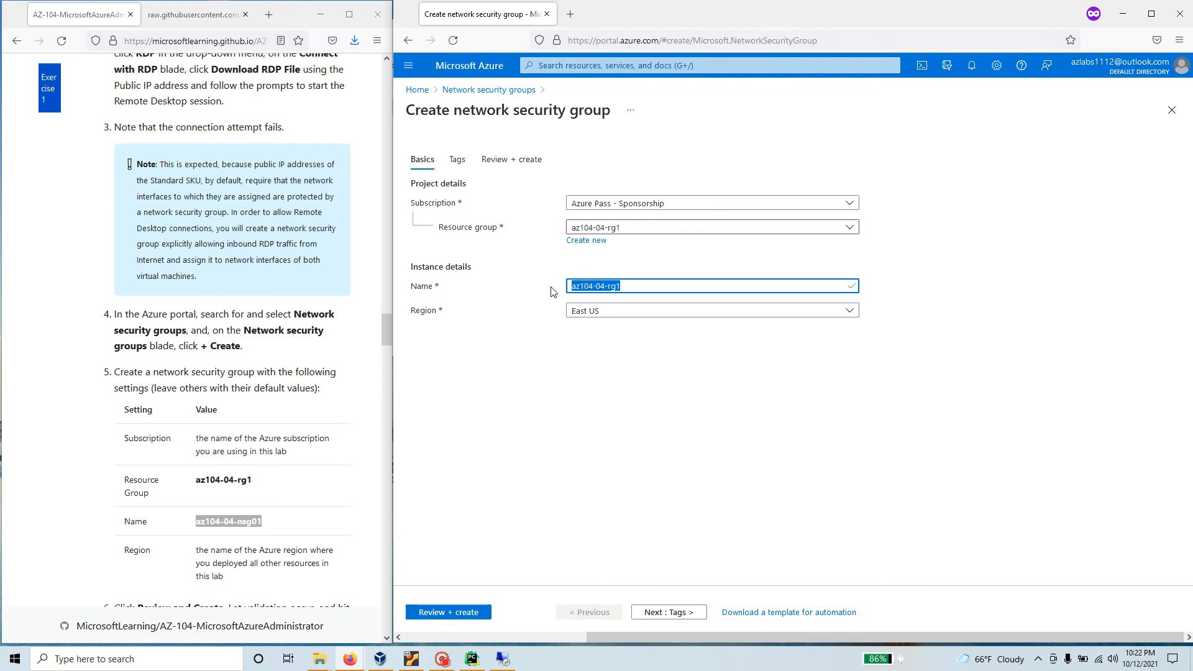
{"action": "key", "text": "ctrl+v"}
- Check the lab's deployment instructions, then review the network security group's settings and submit it for creation
{"action": "scroll", "coordinate": [351, 529], "scroll_direction": "down", "scroll_amount": 1}
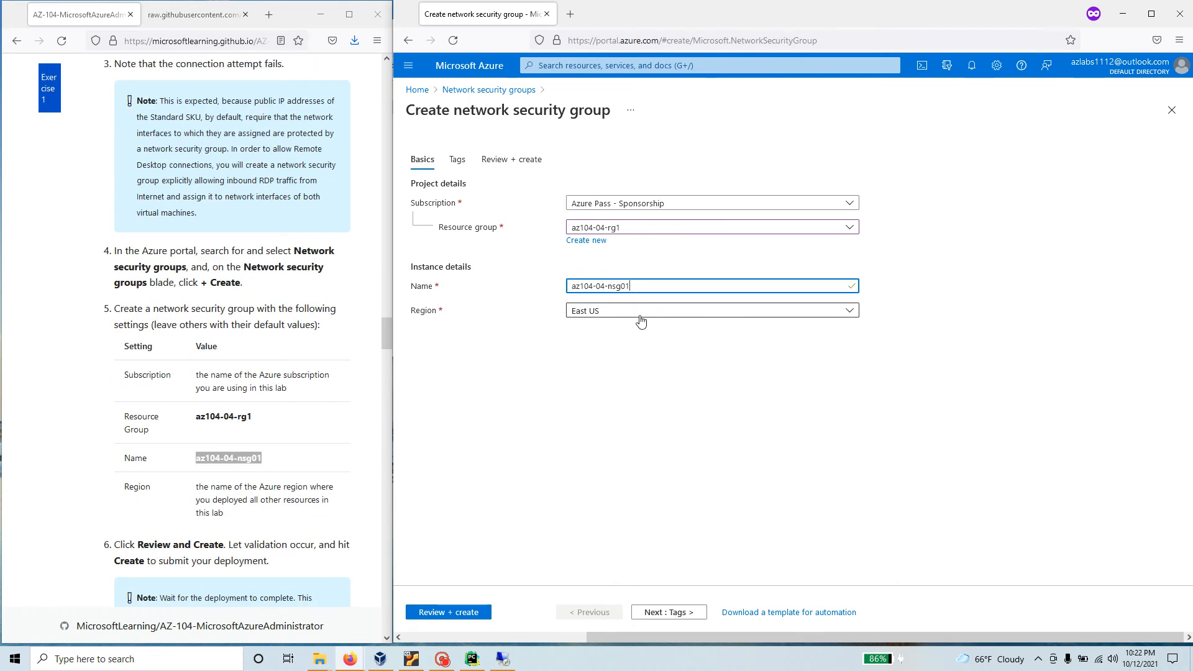
{"action": "scroll", "coordinate": [373, 348], "scroll_direction": "down", "scroll_amount": 3}
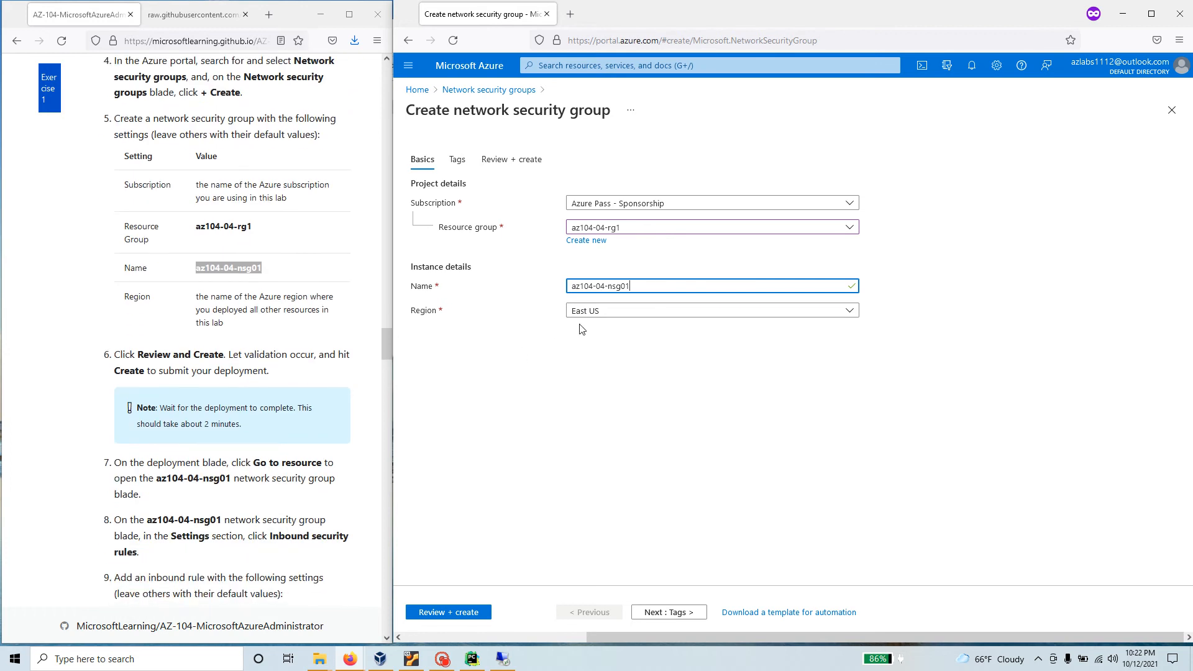
{"action": "scroll", "coordinate": [249, 348], "scroll_direction": "down", "scroll_amount": 1}
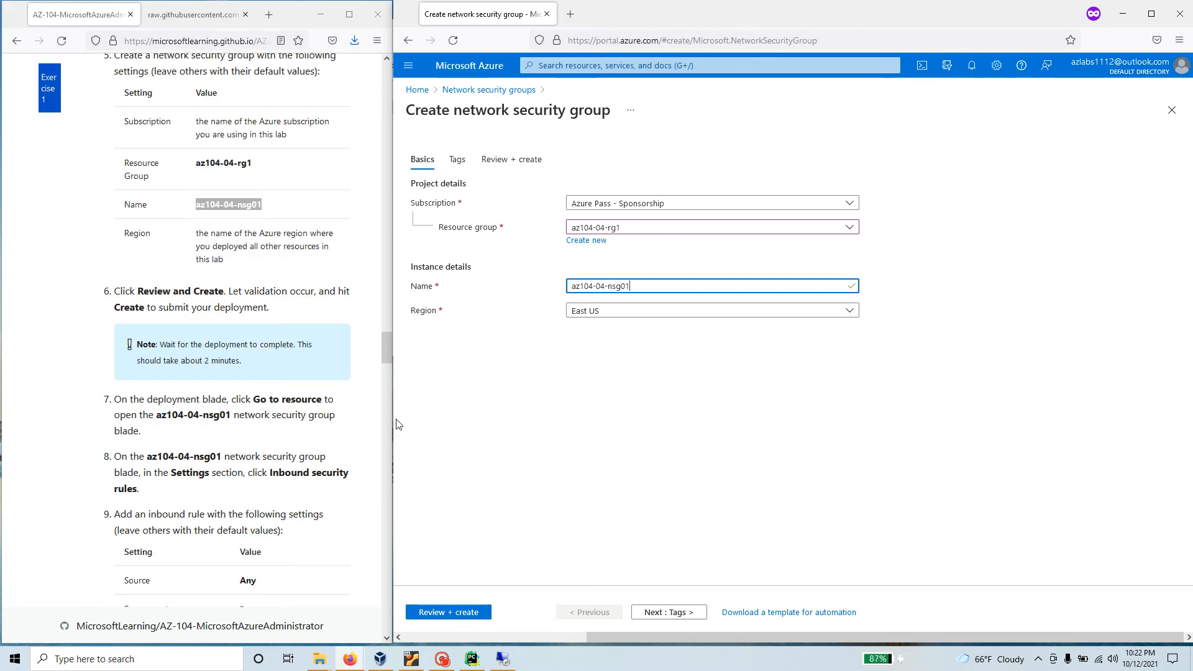
{"action": "left_click_drag", "start_coordinate": [243, 361], "coordinate": [115, 305]}
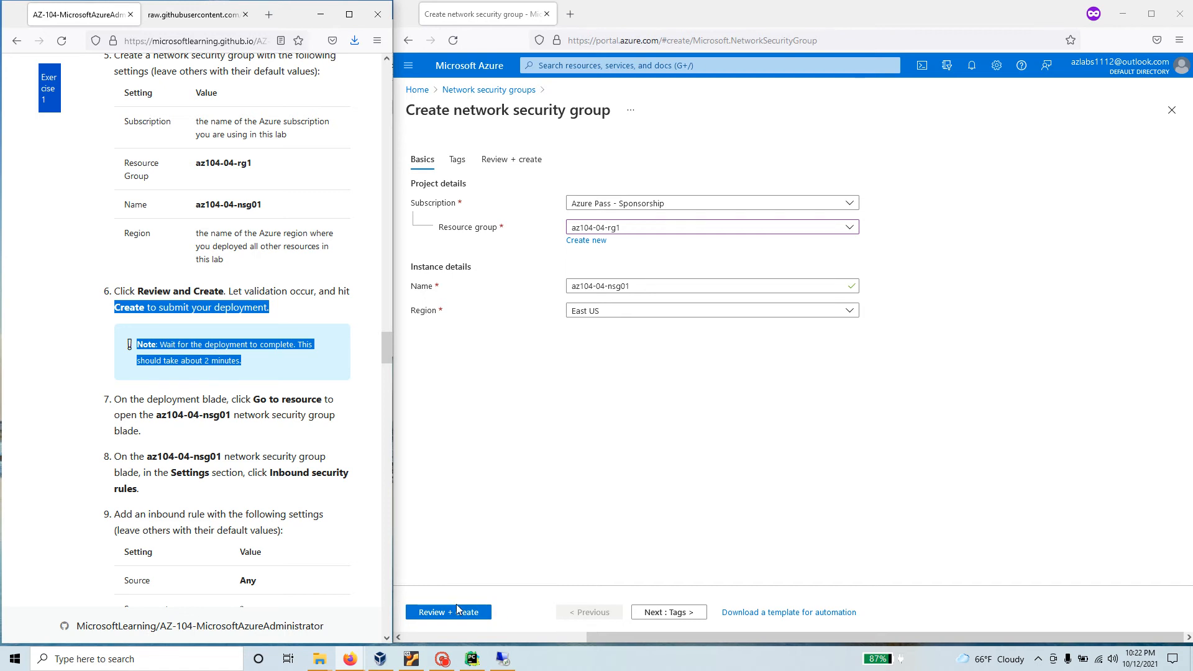
{"action": "left_click", "coordinate": [465, 612]}
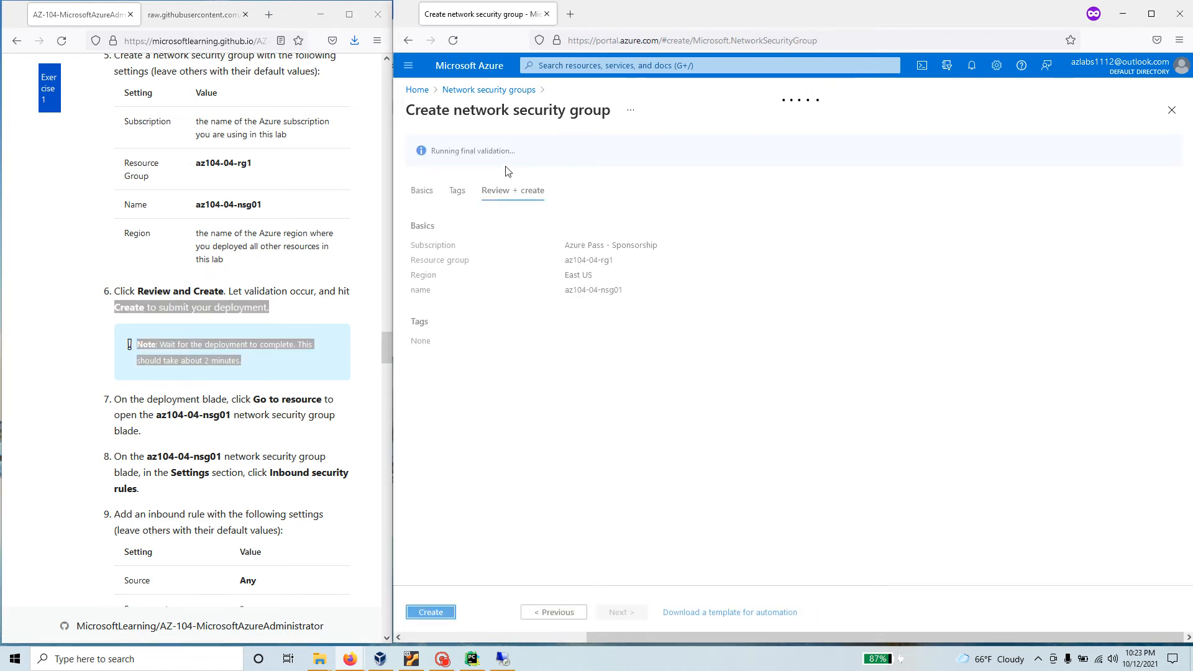
{"action": "left_click", "coordinate": [438, 614]}
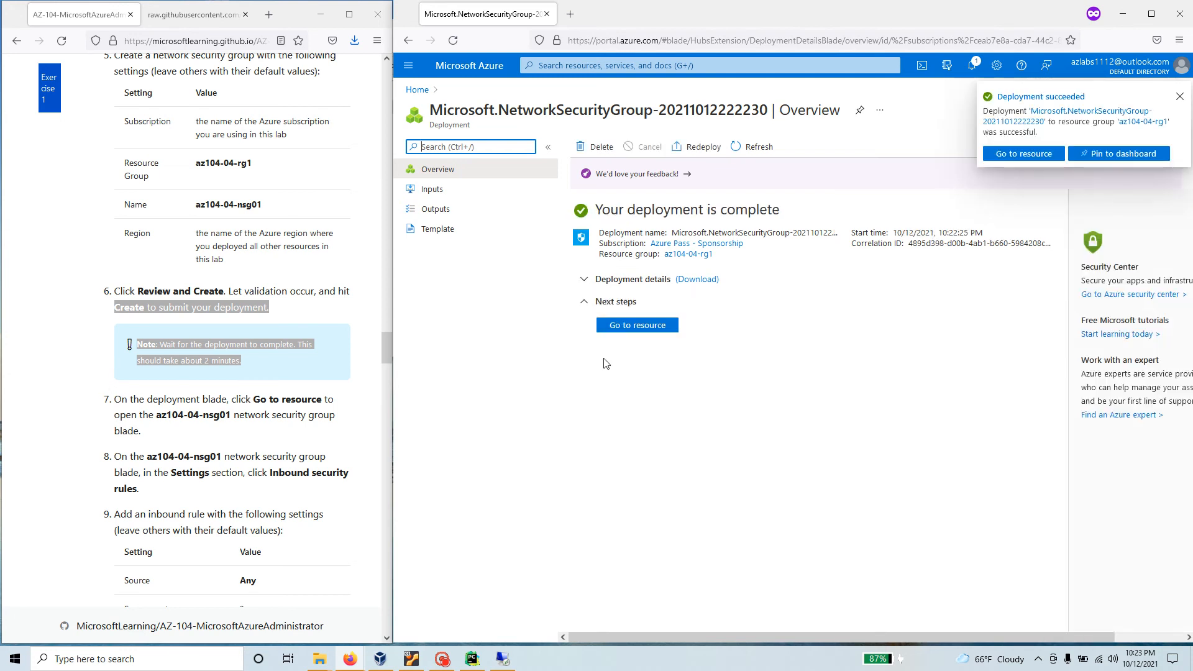
- Open the deployed az104-04-nsg01 resource, check its name against the lab, and read the inbound rule instructions
{"action": "left_click", "coordinate": [646, 333]}
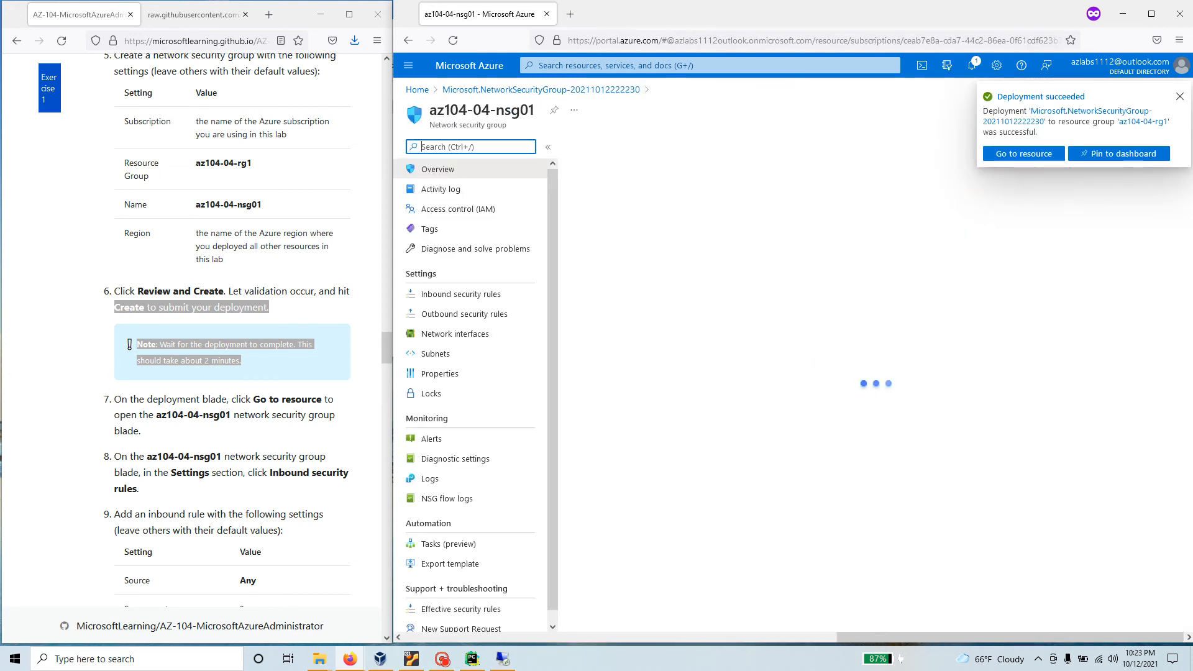
{"action": "left_click_drag", "start_coordinate": [155, 415], "coordinate": [231, 414]}
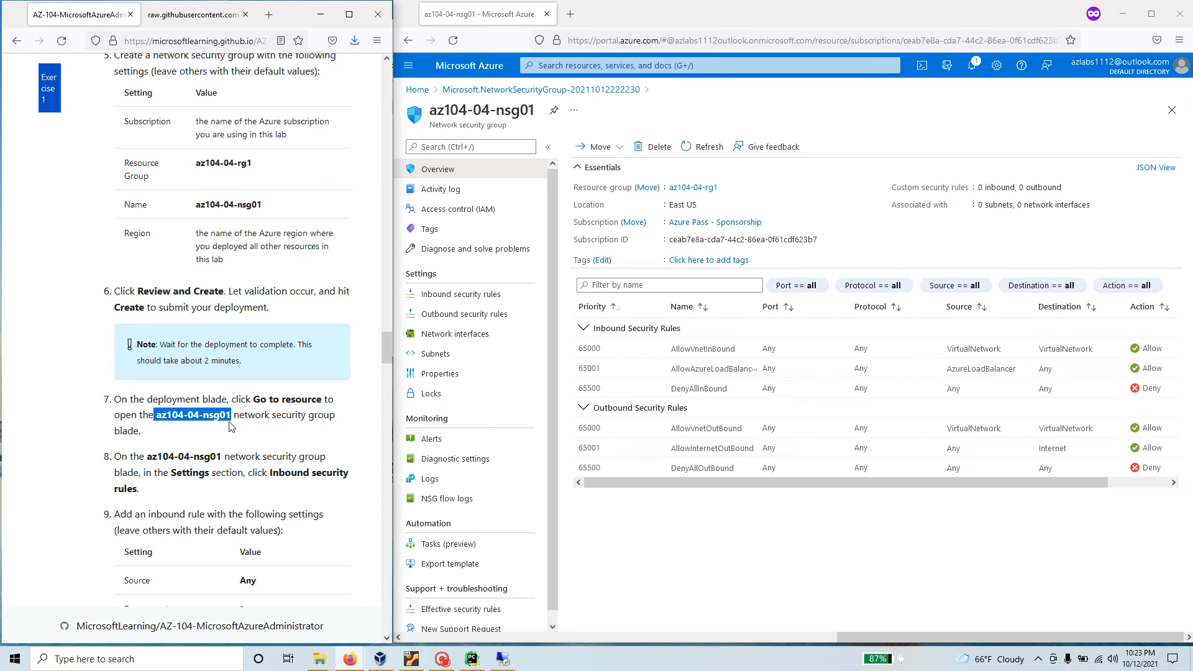
{"action": "left_click_drag", "start_coordinate": [536, 111], "coordinate": [428, 116]}
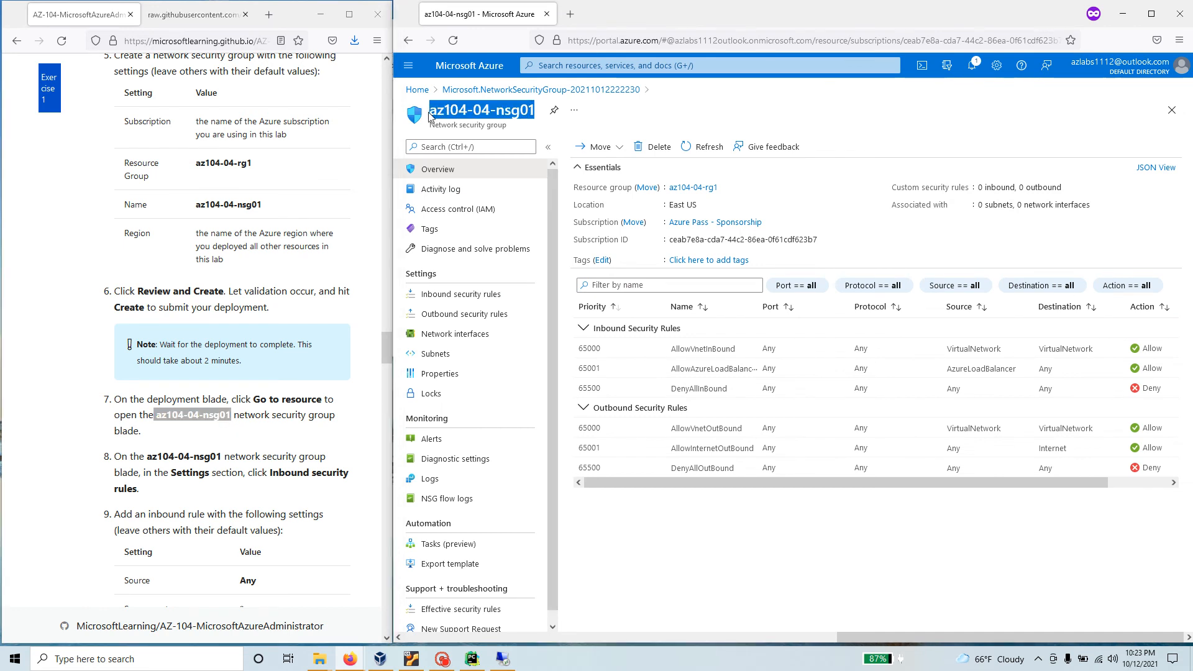
{"action": "scroll", "coordinate": [235, 445], "scroll_direction": "down", "scroll_amount": 2}
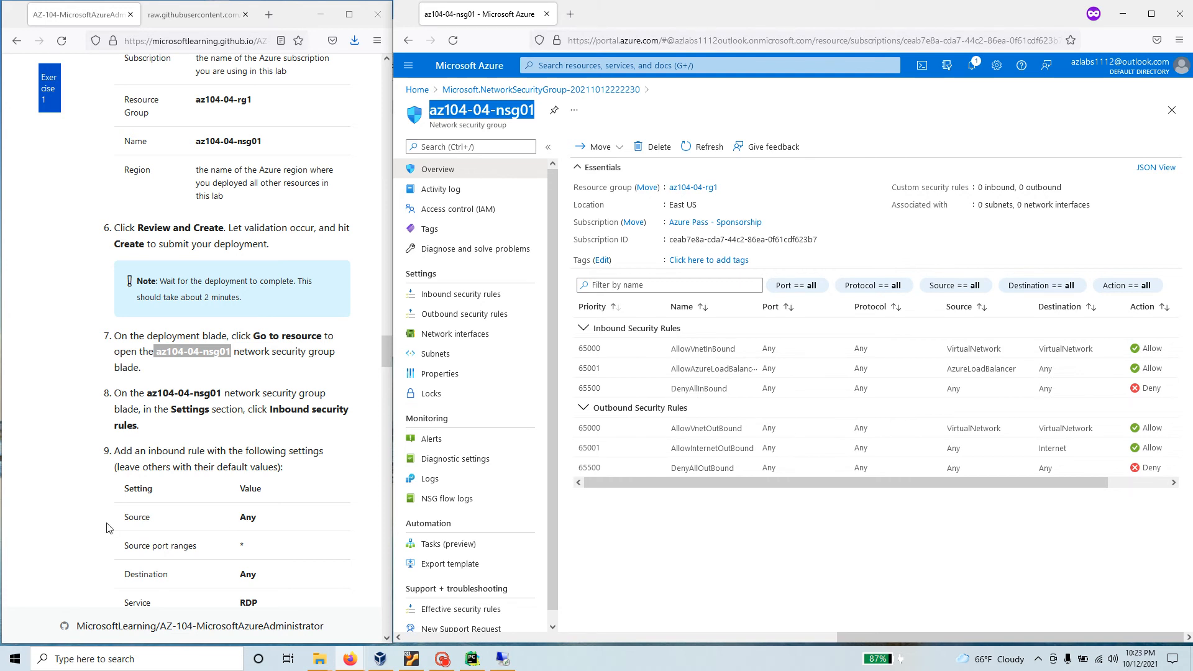
{"action": "scroll", "coordinate": [113, 467], "scroll_direction": "down", "scroll_amount": 2}
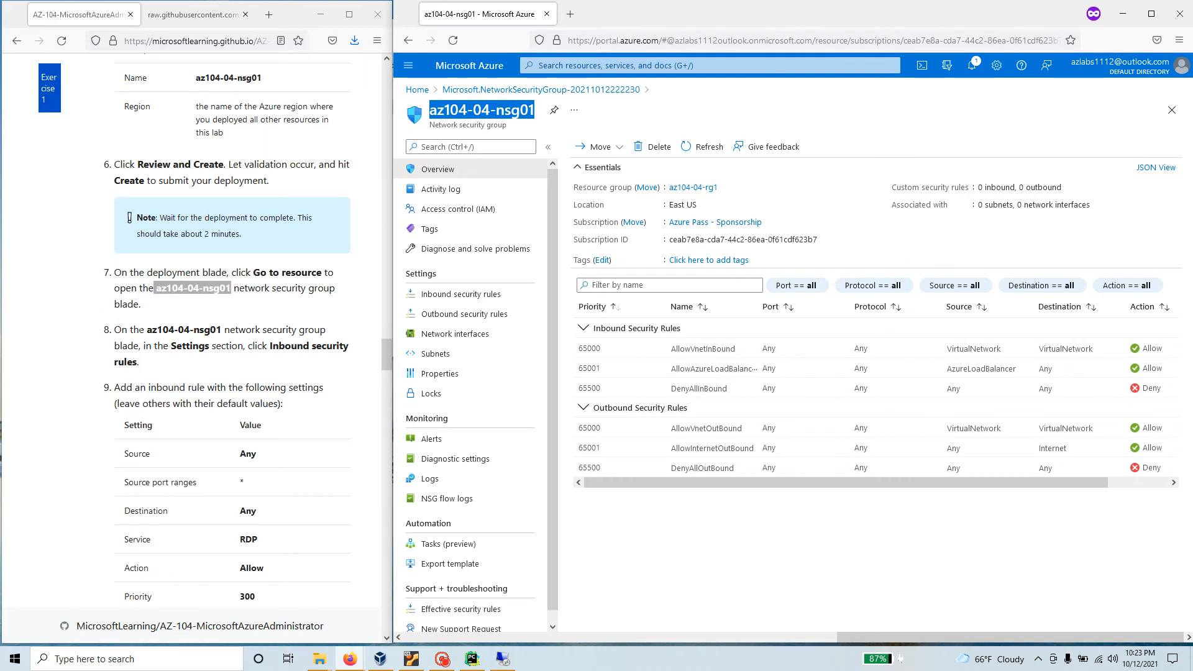
{"action": "left_click", "coordinate": [112, 334]}
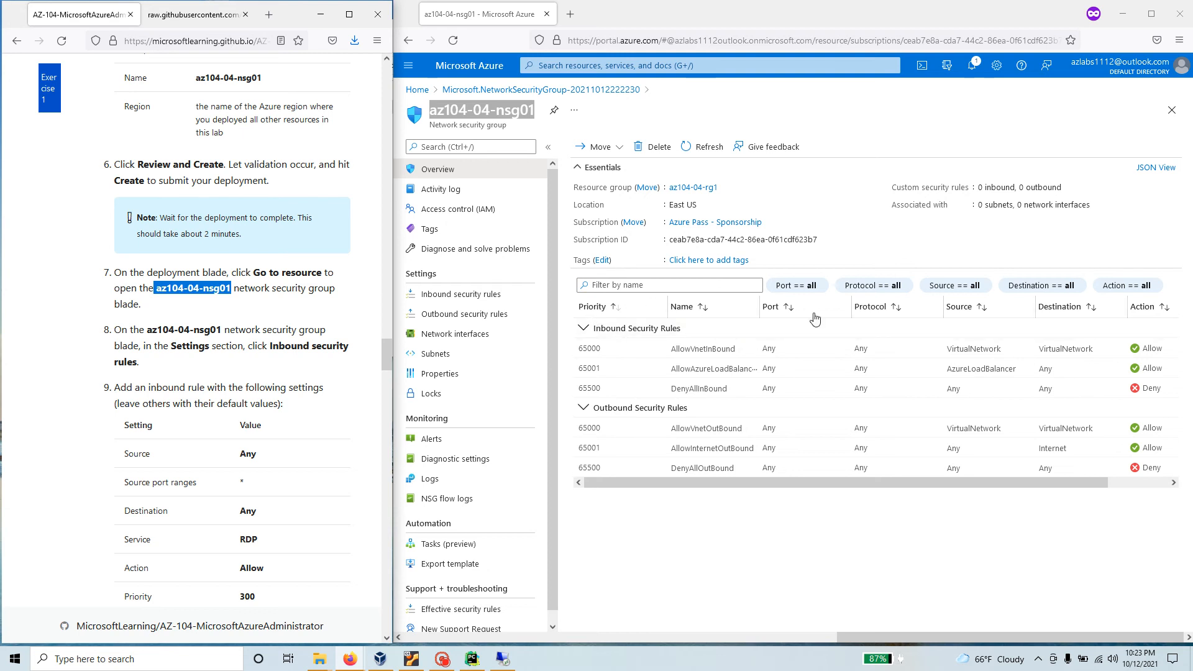
- Collapse the inbound and outbound rule groups in the overview, and expand only Inbound Security Rules again
{"action": "left_click", "coordinate": [639, 329]}
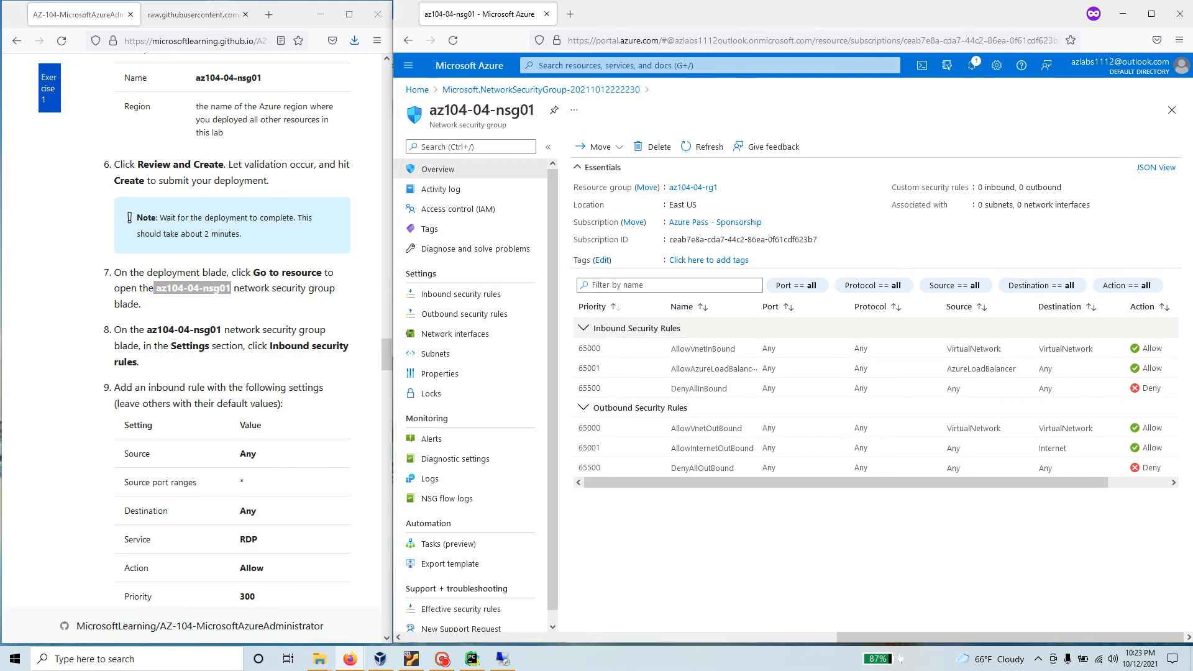
{"action": "left_click", "coordinate": [587, 333]}
{"action": "left_click", "coordinate": [596, 349]}
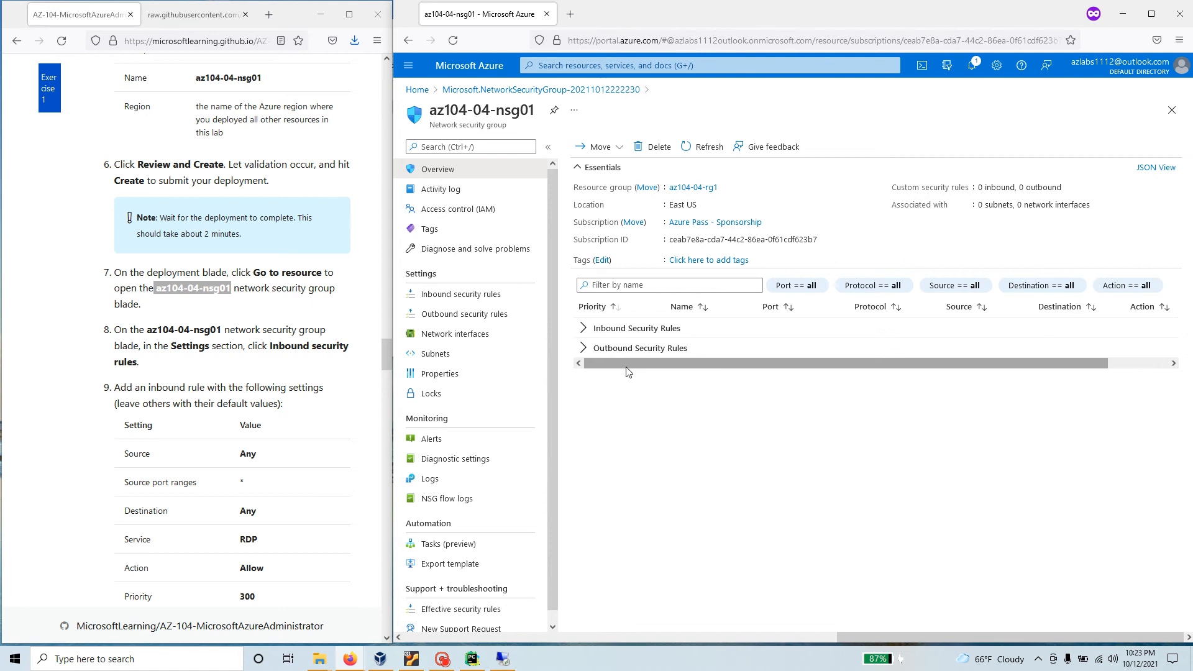
{"action": "left_click", "coordinate": [583, 330]}
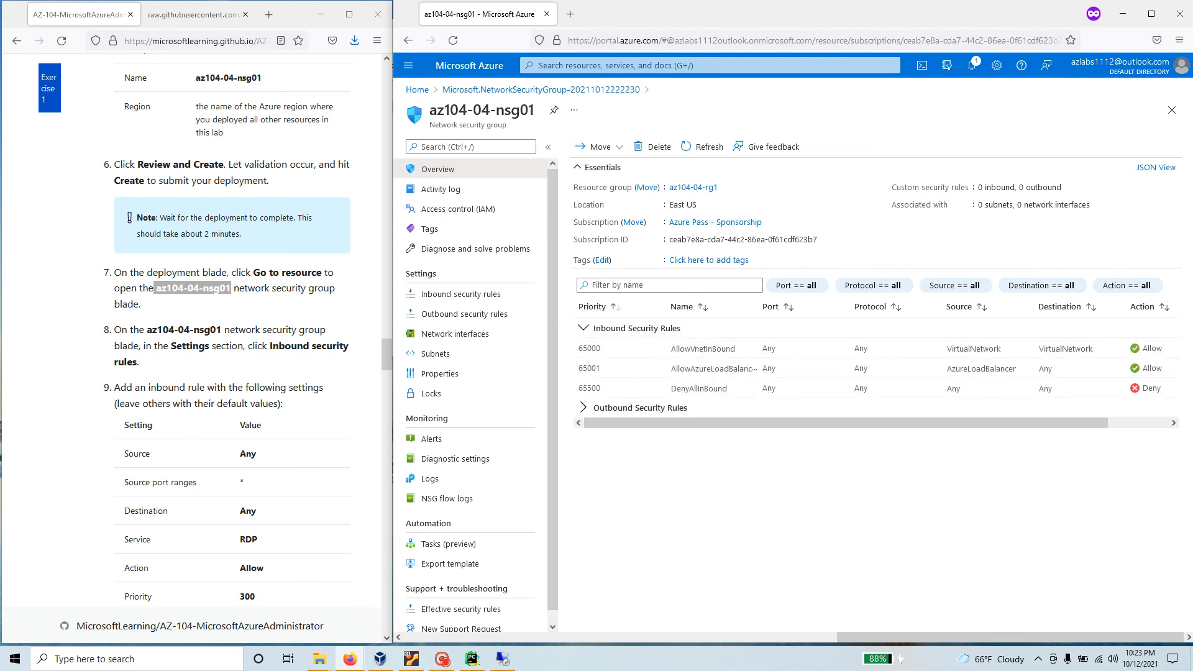
- Examine the default inbound rules AllowVnetInBound and AllowAzureLoadBalancerInBound, including their priority, port, protocol, source and destination, widening the Name column
{"action": "left_click_drag", "start_coordinate": [667, 350], "coordinate": [738, 355]}
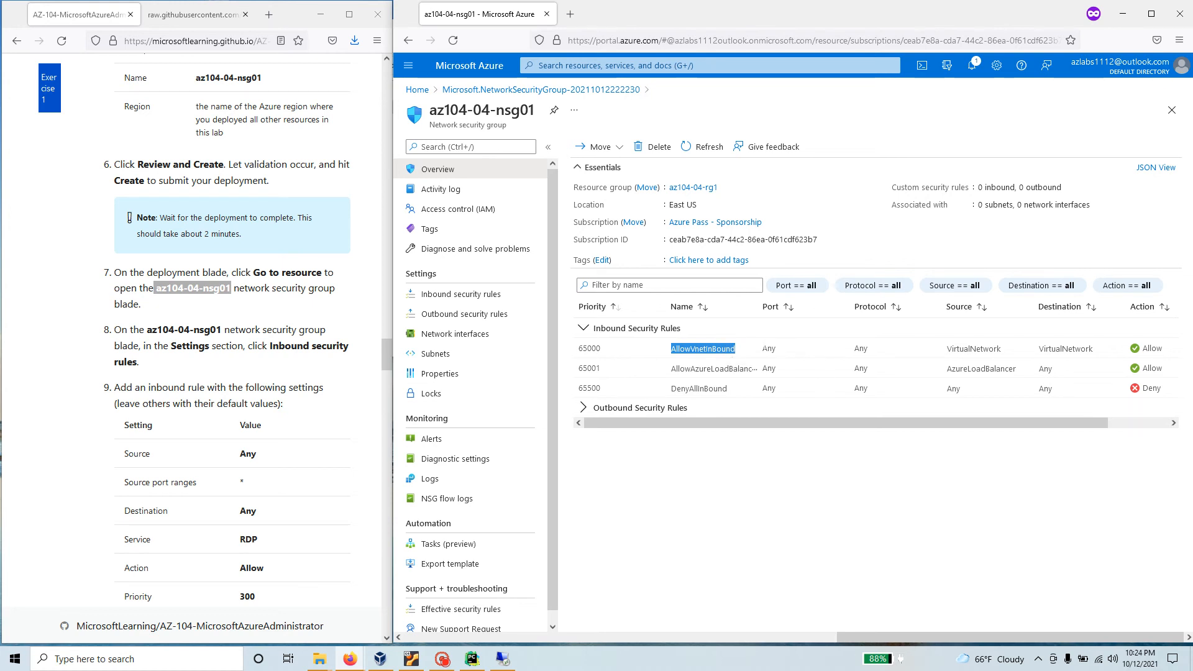
{"action": "double_click", "coordinate": [769, 348]}
{"action": "double_click", "coordinate": [861, 349]}
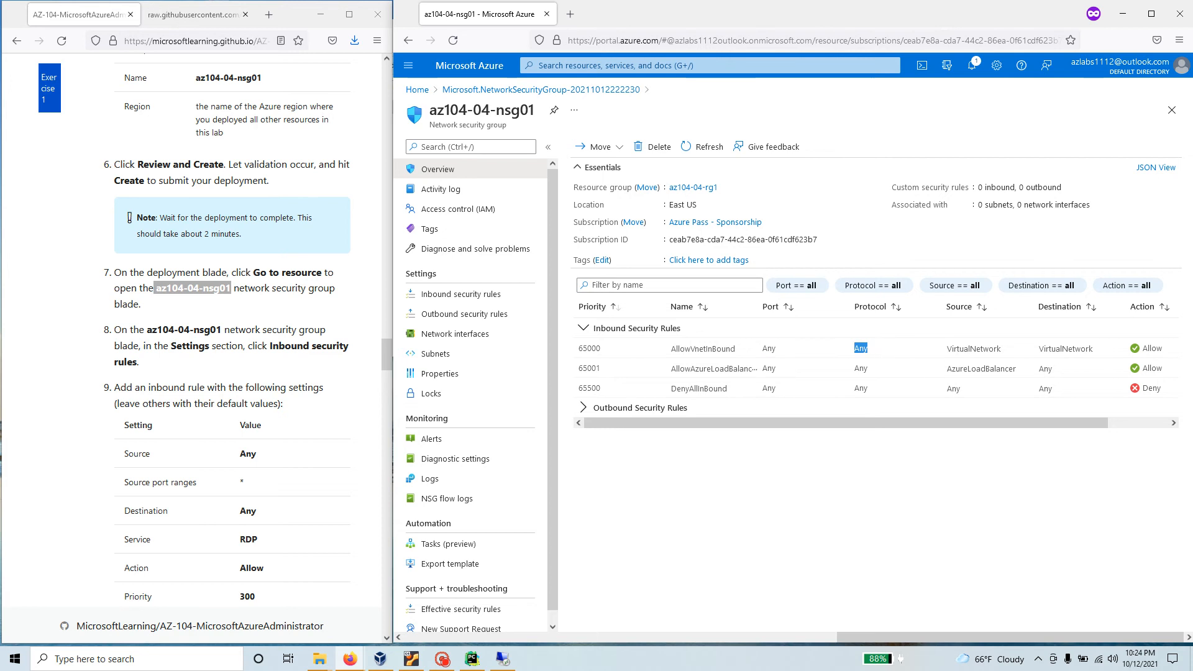
{"action": "left_click_drag", "start_coordinate": [951, 349], "coordinate": [1102, 352]}
{"action": "left_click_drag", "start_coordinate": [604, 371], "coordinate": [578, 372]}
{"action": "left_click_drag", "start_coordinate": [760, 307], "coordinate": [805, 307]}
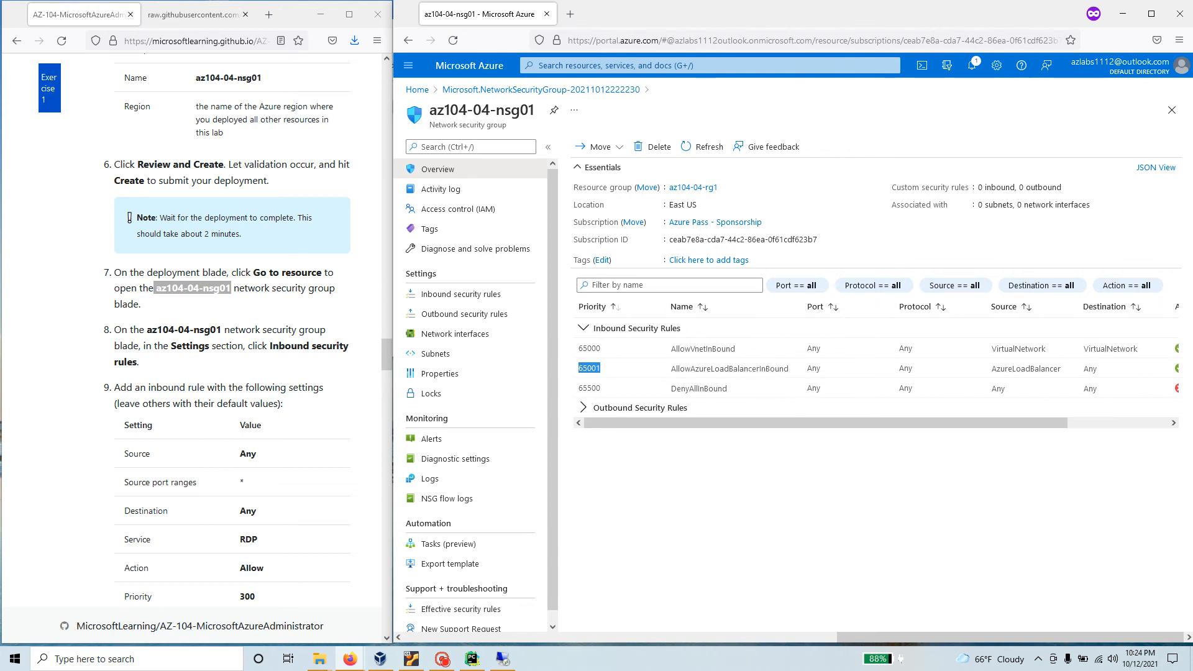
{"action": "left_click_drag", "start_coordinate": [991, 371], "coordinate": [1064, 374]}
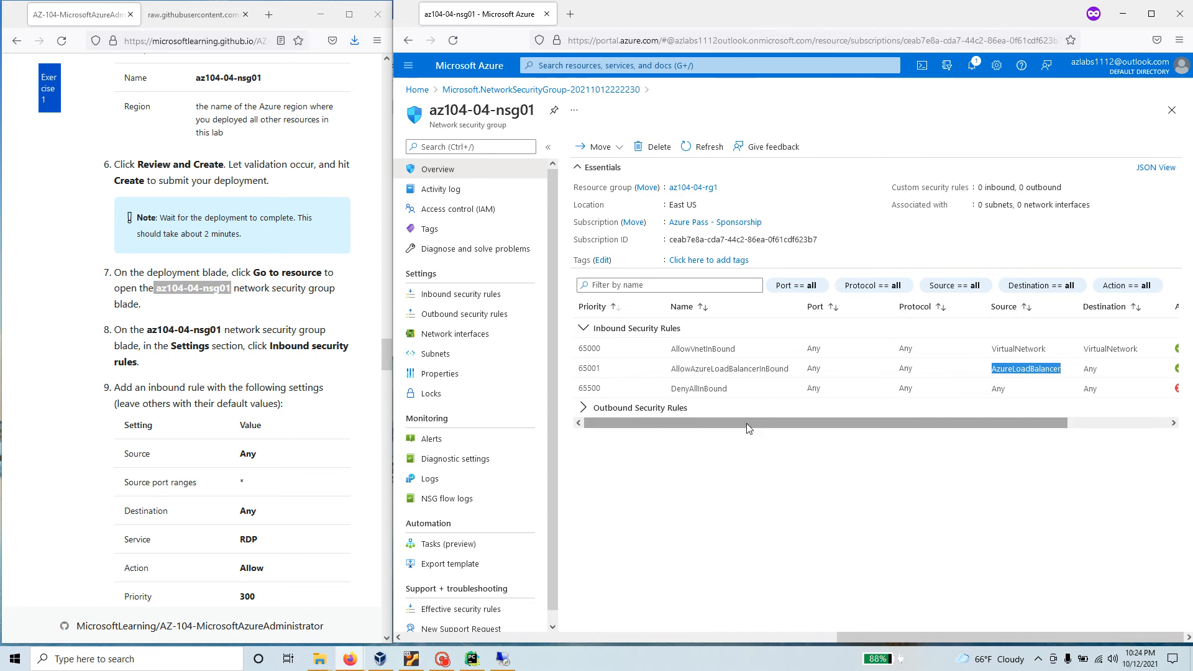
- Expand Outbound Security Rules in the overview and examine the default outbound rules' sources and destinations, then compare with the inbound group
{"action": "left_click_drag", "start_coordinate": [752, 424], "coordinate": [718, 425]}
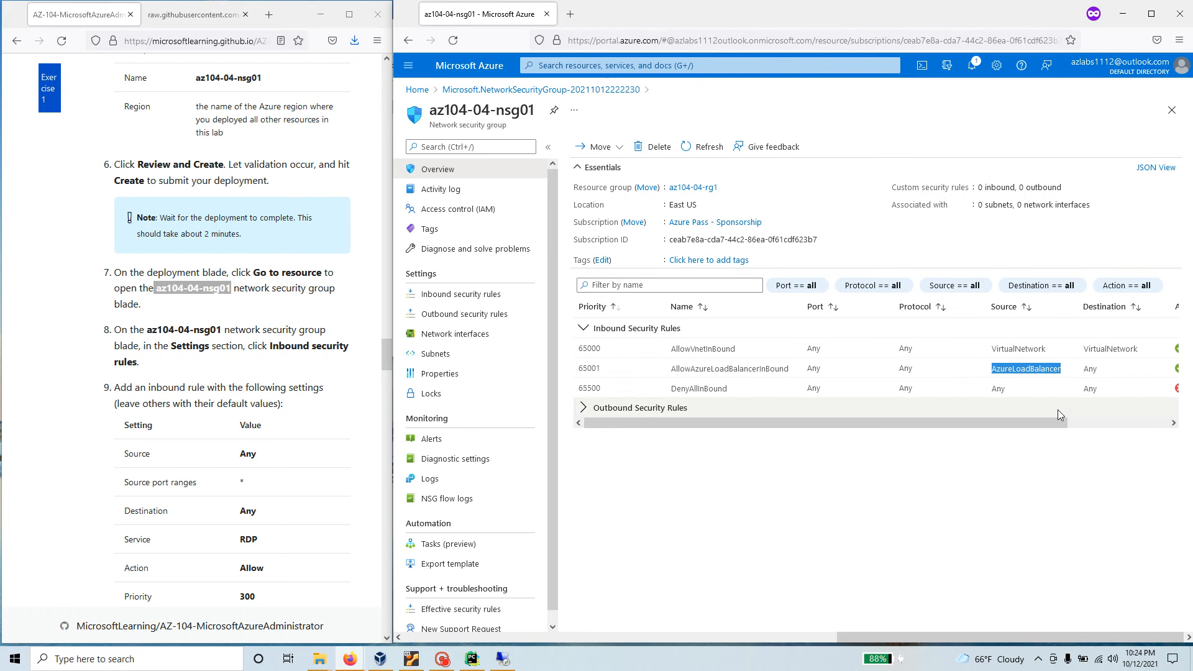
{"action": "left_click", "coordinate": [580, 409]}
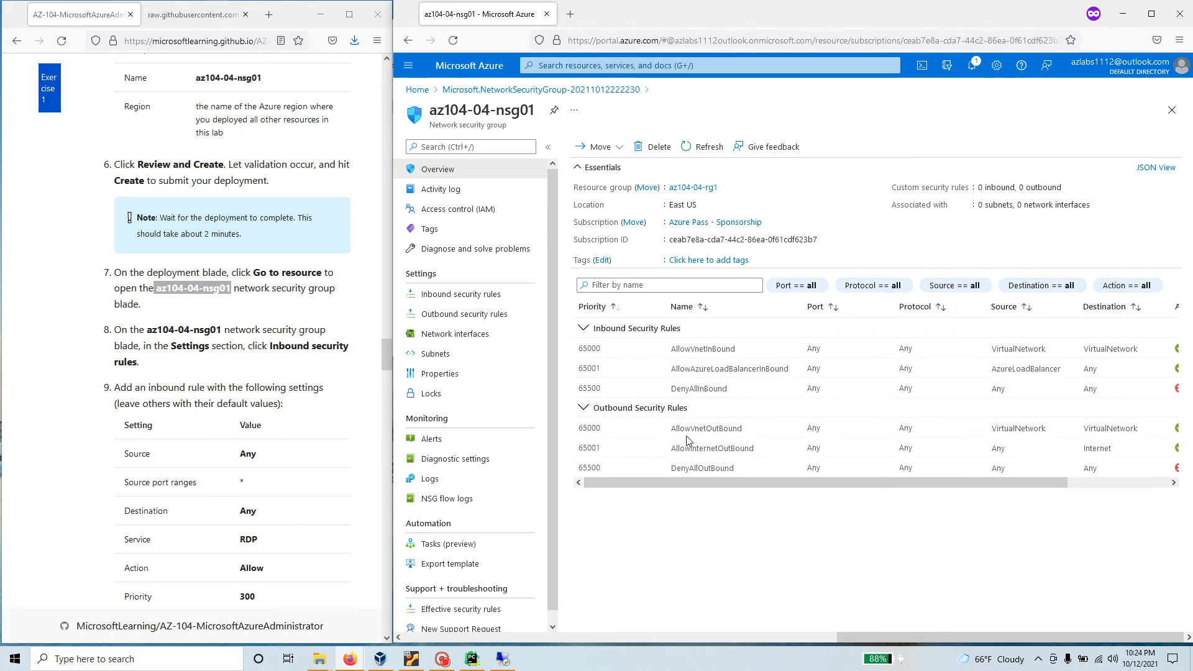
{"action": "left_click_drag", "start_coordinate": [672, 430], "coordinate": [757, 435]}
{"action": "left_click_drag", "start_coordinate": [990, 435], "coordinate": [1123, 428]}
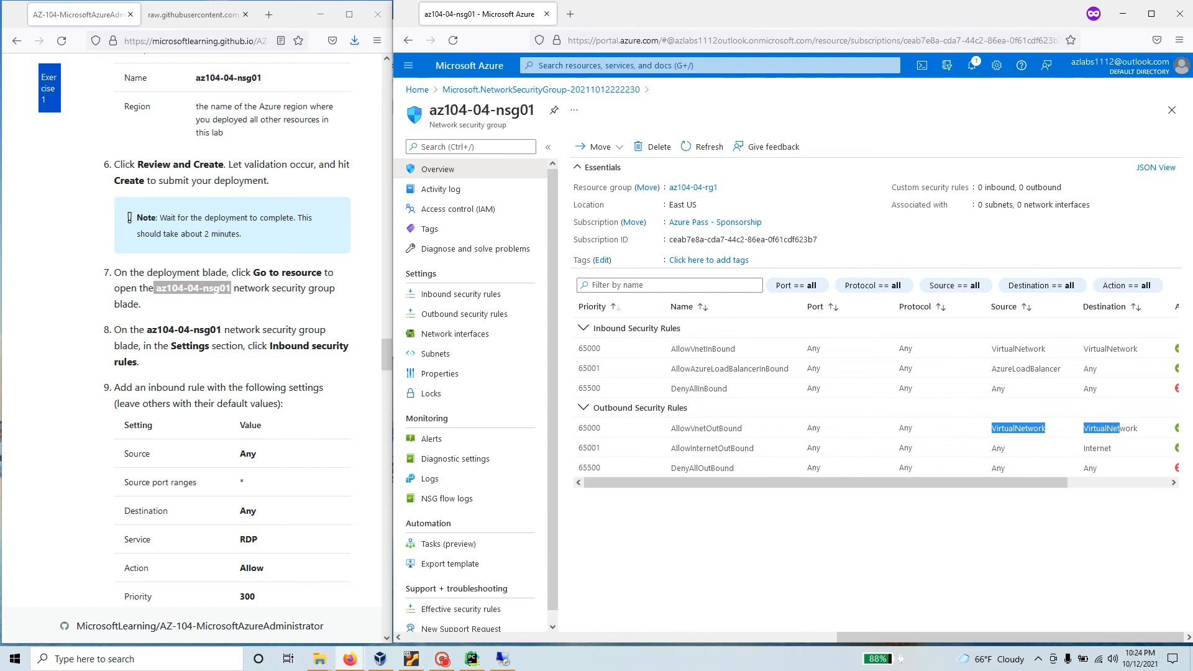
{"action": "double_click", "coordinate": [1099, 448]}
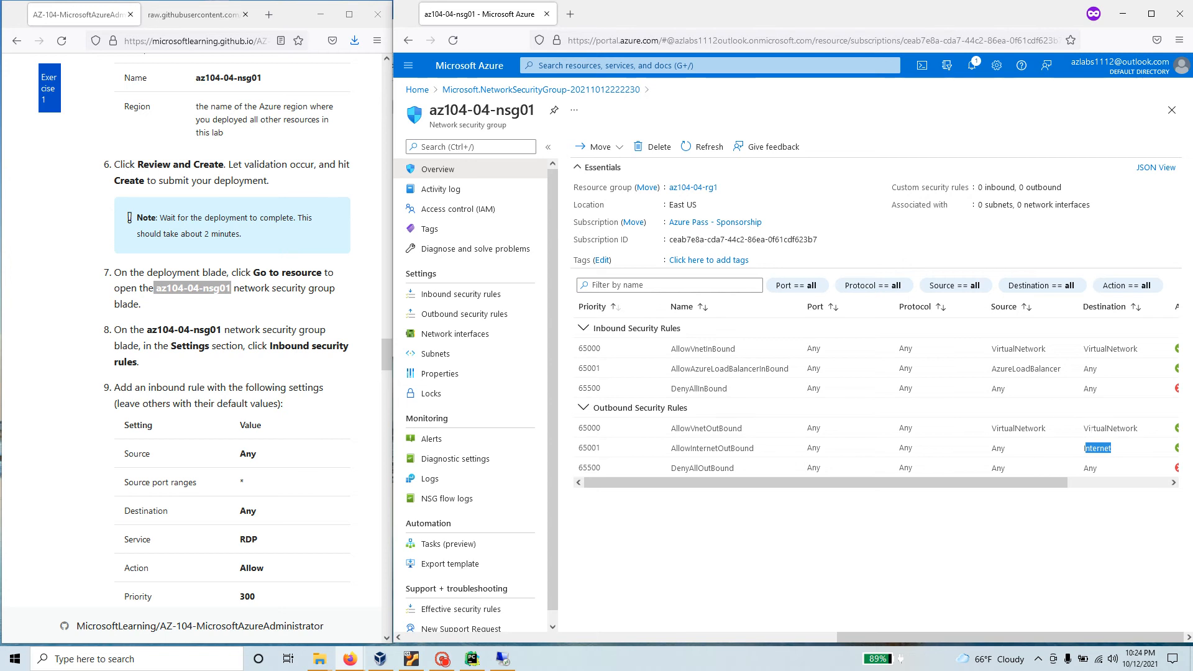
{"action": "left_click_drag", "start_coordinate": [1083, 431], "coordinate": [1144, 435]}
{"action": "left_click", "coordinate": [783, 457]}
{"action": "double_click", "coordinate": [1096, 448]}
{"action": "mouse_move", "coordinate": [732, 480]}
{"action": "left_mouse_down"}
{"action": "mouse_move", "coordinate": [826, 485]}
{"action": "mouse_move", "coordinate": [734, 484]}
{"action": "left_mouse_up"}
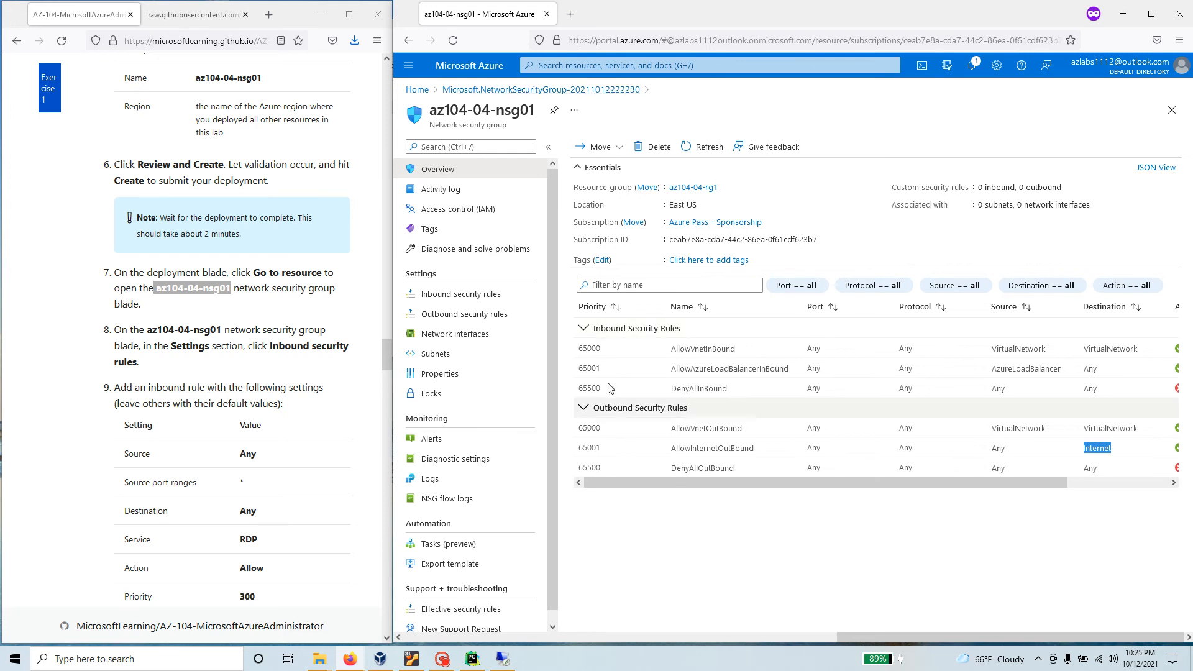
{"action": "left_click_drag", "start_coordinate": [689, 330], "coordinate": [592, 331]}
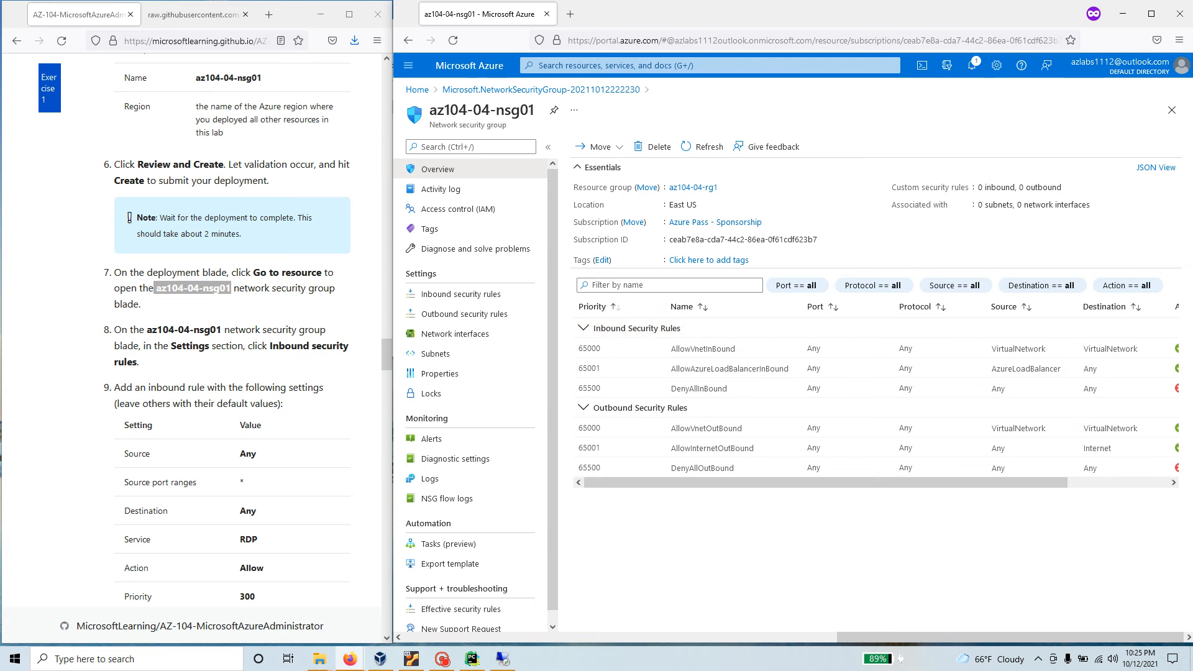
- Start a new inbound security rule in az104-04-nsg01 and set its service to RDP
{"action": "left_click", "coordinate": [105, 332]}
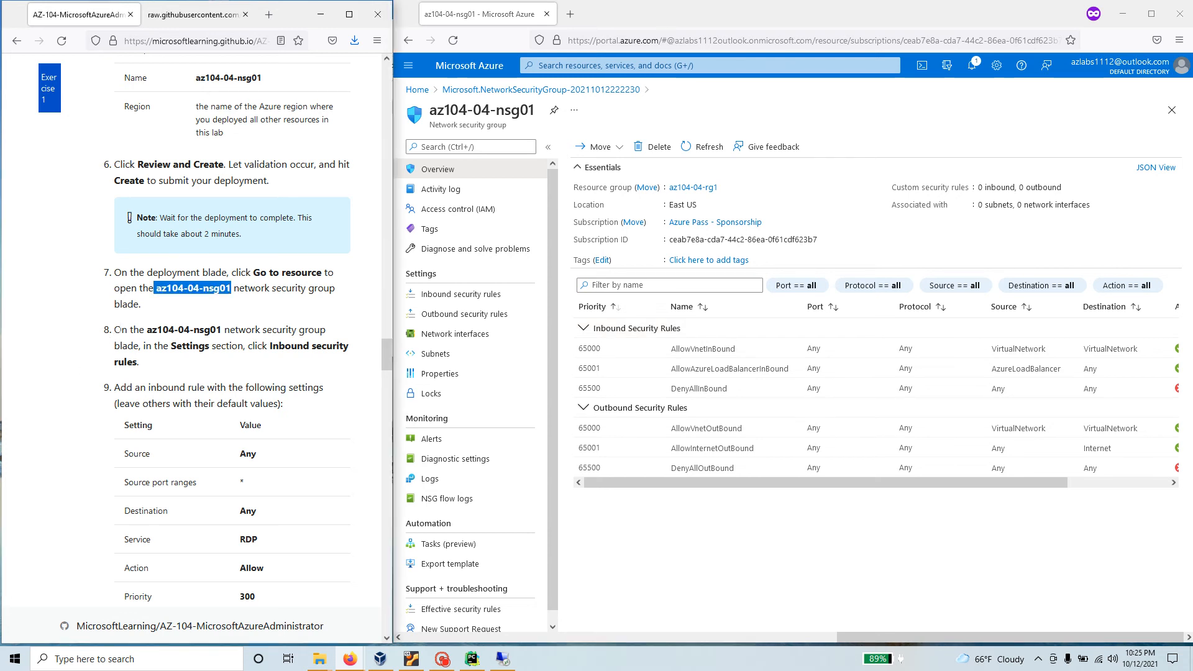
{"action": "left_click", "coordinate": [471, 298]}
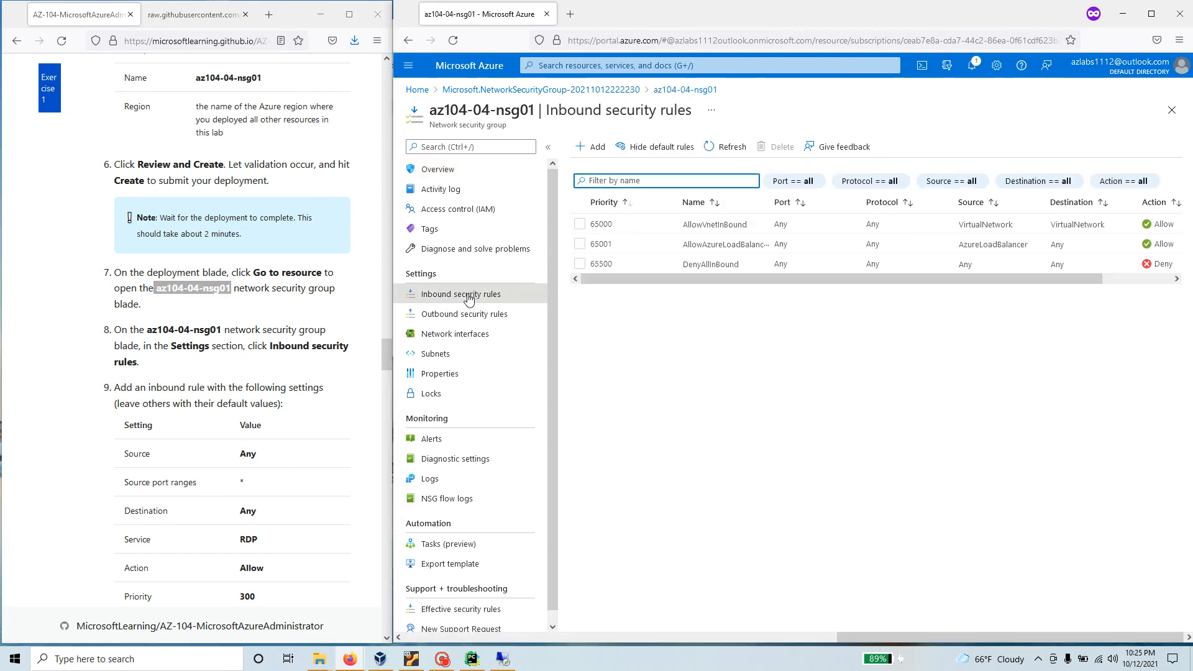
{"action": "left_click", "coordinate": [593, 148]}
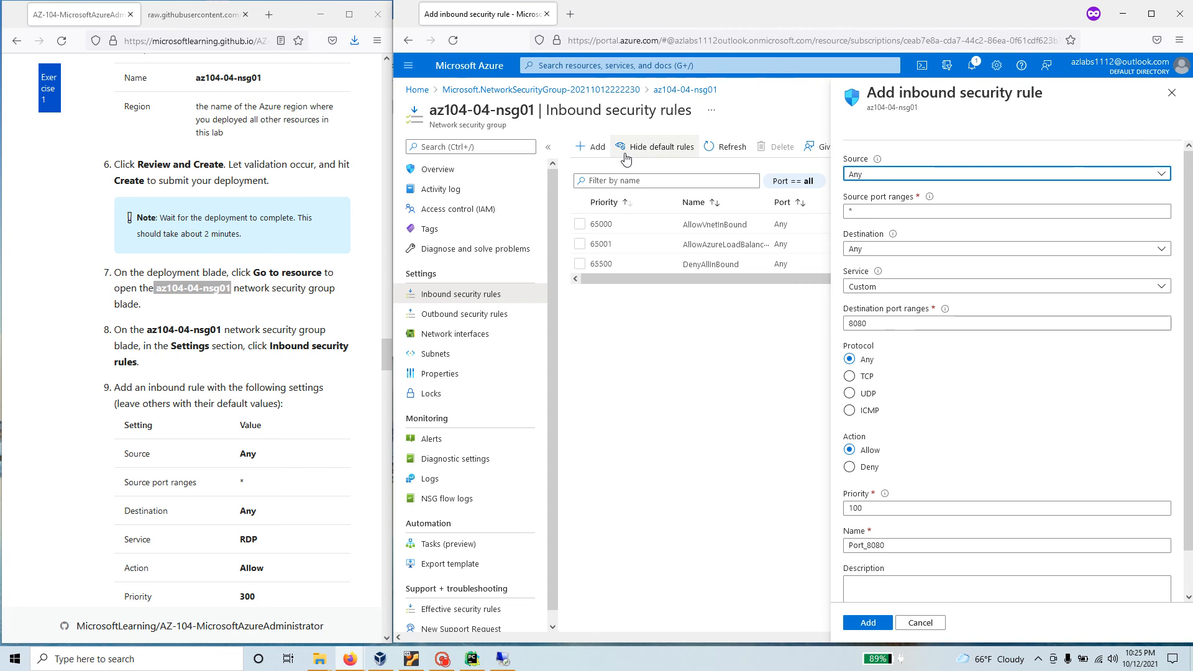
{"action": "scroll", "coordinate": [198, 463], "scroll_direction": "down", "scroll_amount": 4}
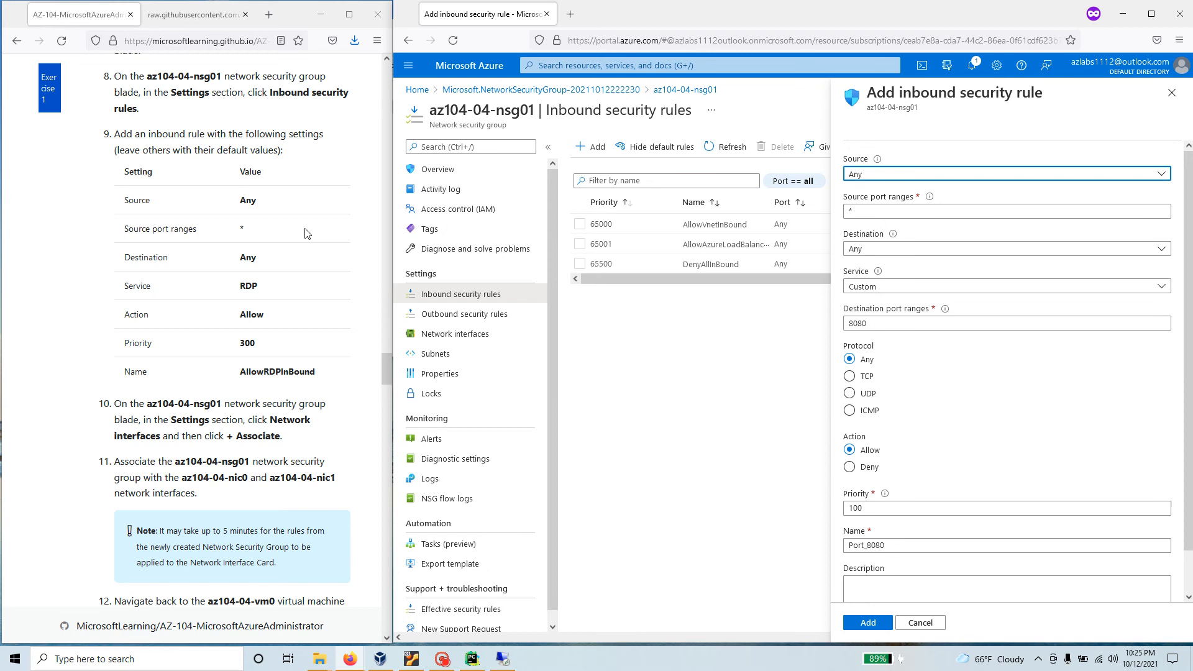
{"action": "left_click", "coordinate": [884, 212]}
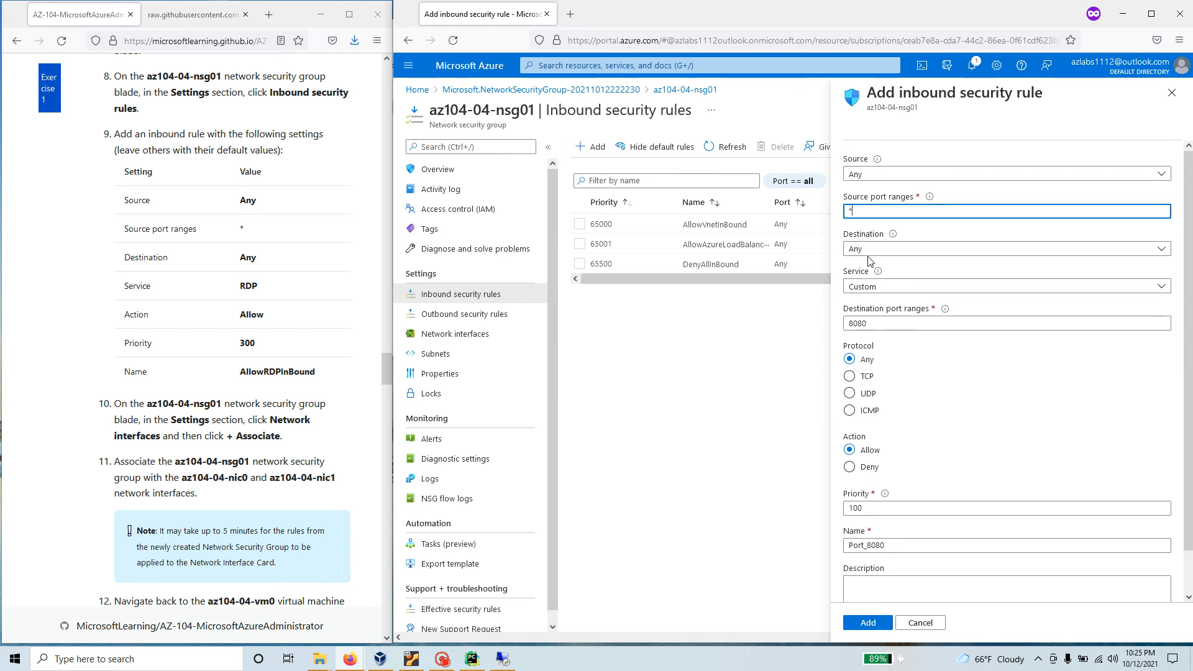
{"action": "left_click", "coordinate": [895, 288]}
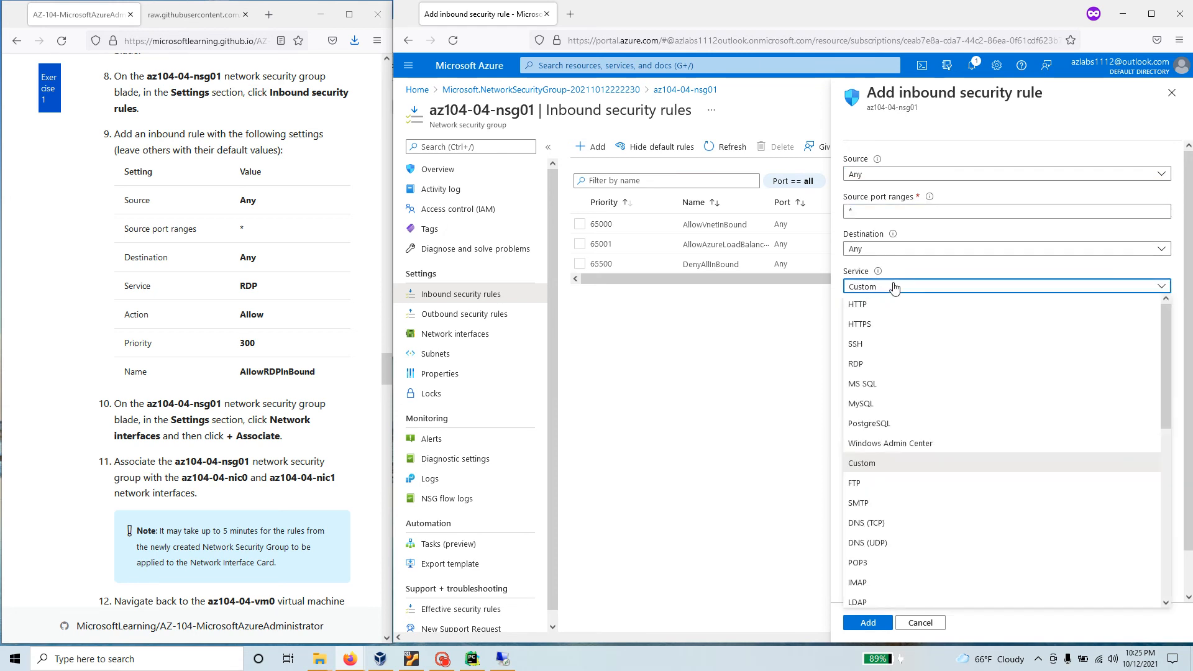
{"action": "scroll", "coordinate": [877, 545], "scroll_direction": "down", "scroll_amount": 6}
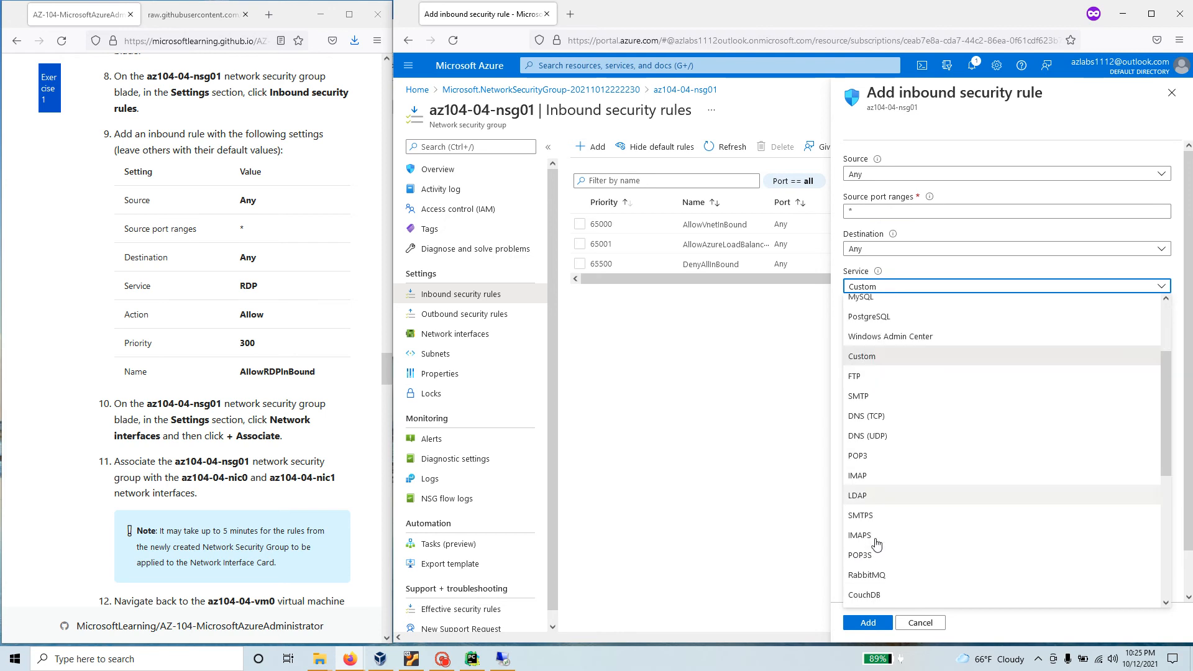
{"action": "scroll", "coordinate": [877, 545], "scroll_direction": "up", "scroll_amount": 6}
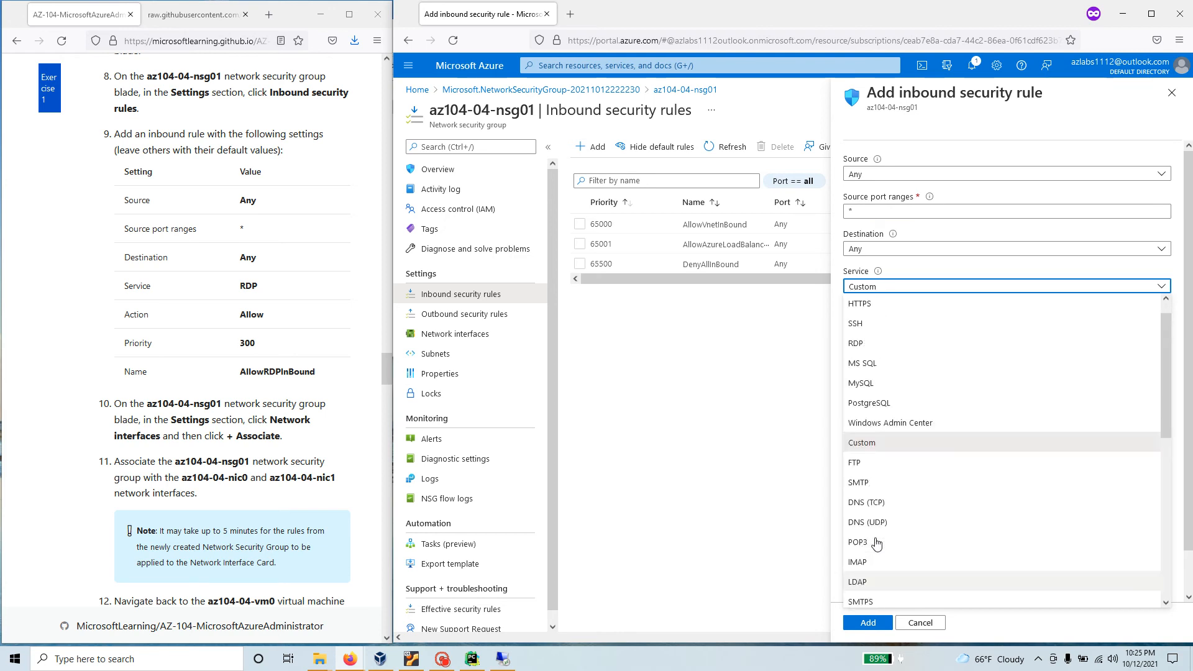
{"action": "left_click", "coordinate": [887, 292]}
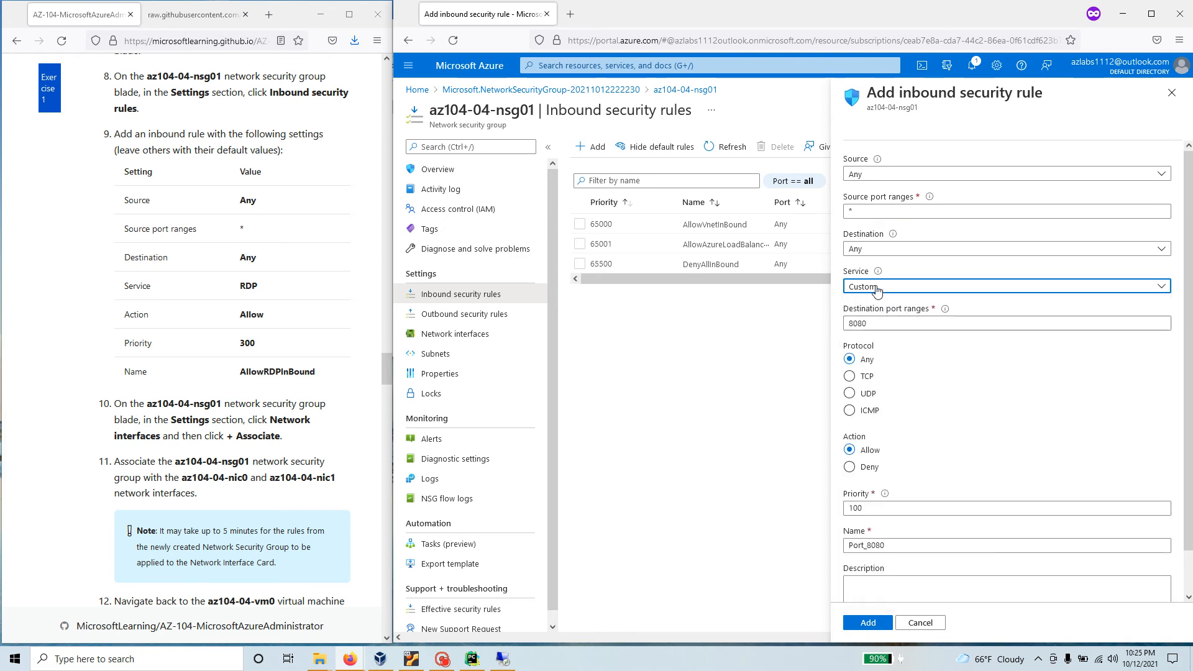
{"action": "left_click", "coordinate": [880, 289]}
{"action": "left_click", "coordinate": [881, 368]}
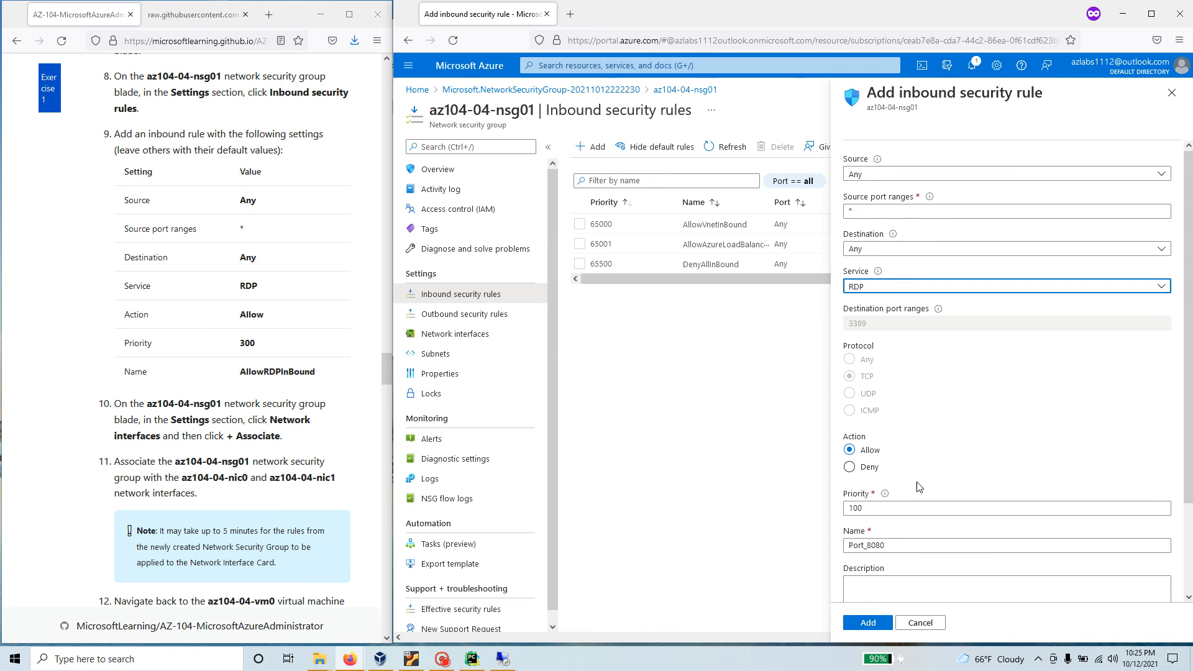
- Give the inbound rule priority 300 and the name AllowRDPInBound, and add it to the network security group
{"action": "left_click", "coordinate": [919, 508]}
{"action": "left_click_drag", "start_coordinate": [919, 507], "coordinate": [817, 516]}
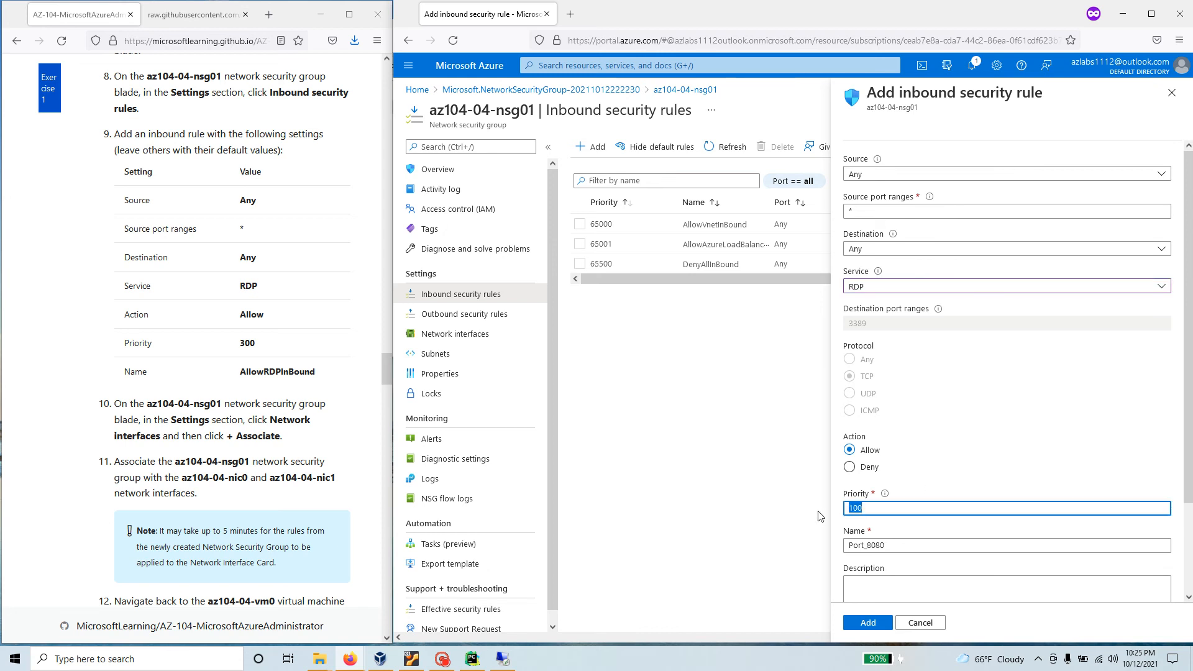
{"action": "type", "text": "300"}
{"action": "left_click_drag", "start_coordinate": [321, 372], "coordinate": [240, 371]}
{"action": "key", "text": "ctrl+c"}
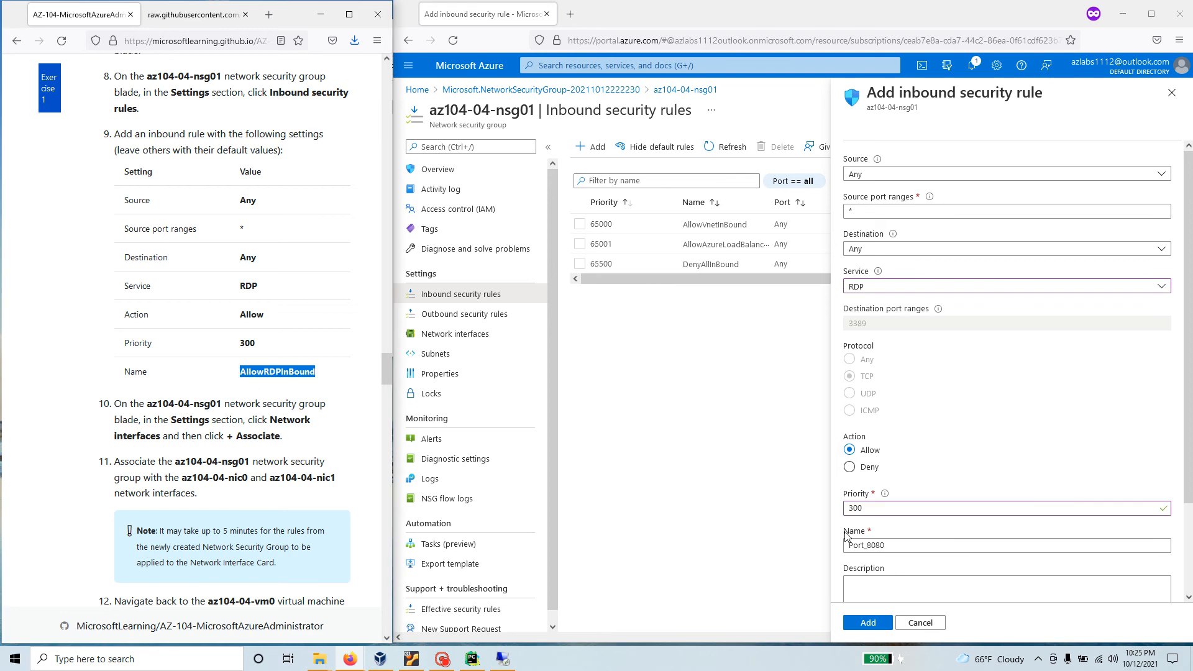
{"action": "double_click", "coordinate": [911, 544]}
{"action": "key", "text": "ctrl+v"}
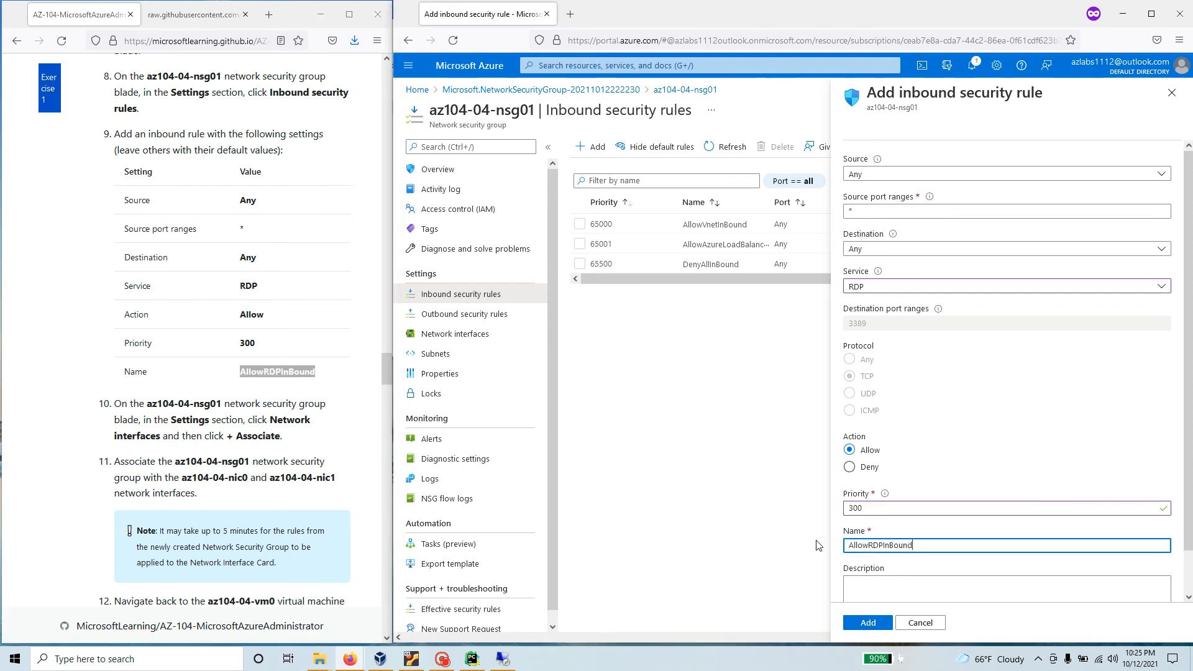
{"action": "scroll", "coordinate": [229, 373], "scroll_direction": "down", "scroll_amount": 3}
{"action": "scroll", "coordinate": [1007, 373], "scroll_direction": "down", "scroll_amount": 1}
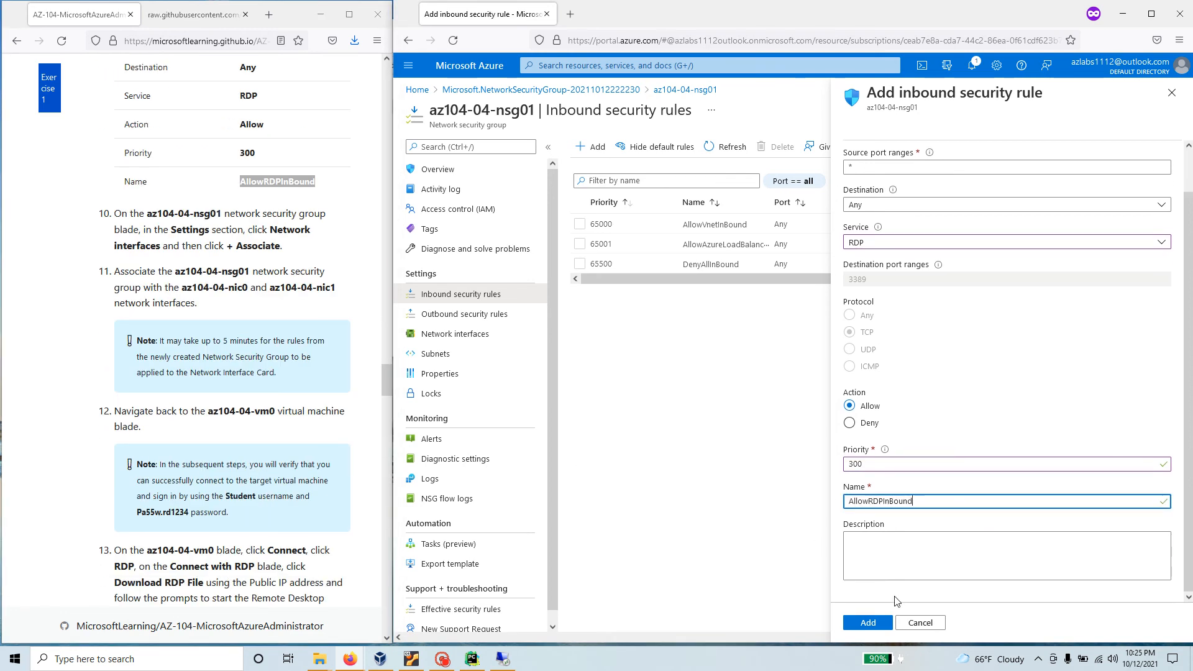
{"action": "left_click", "coordinate": [869, 623]}
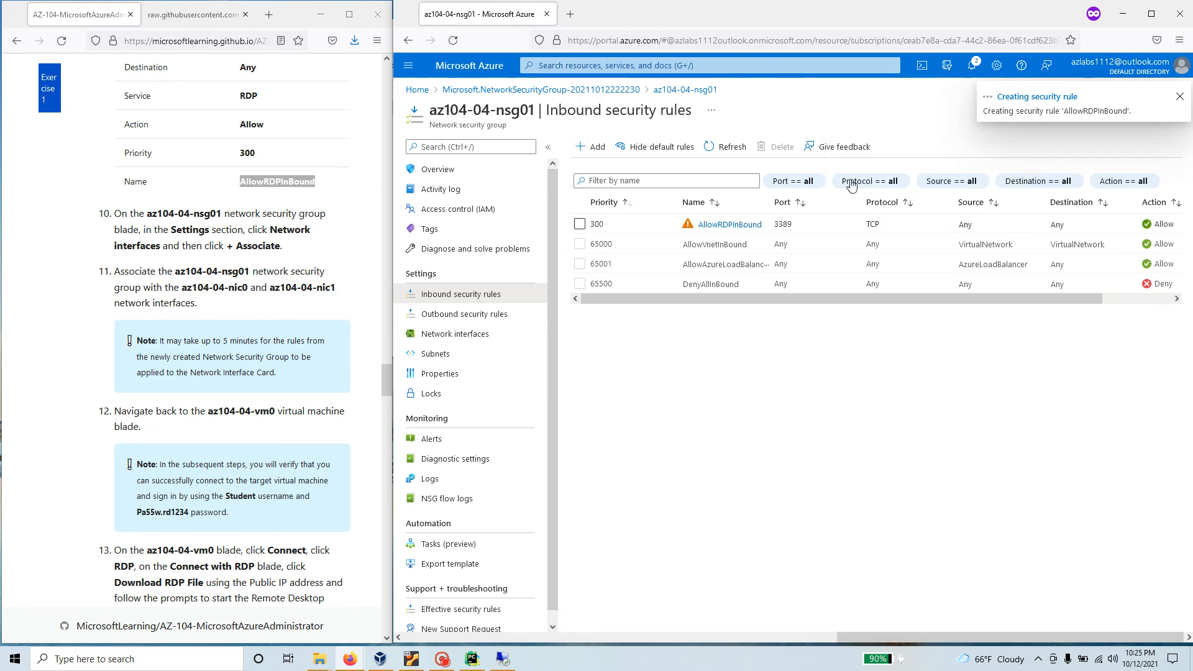
- Following the lab's association instructions, associate network interface az104-04-nic0 with az104-04-nsg01
{"action": "scroll", "coordinate": [319, 356], "scroll_direction": "up", "scroll_amount": 3}
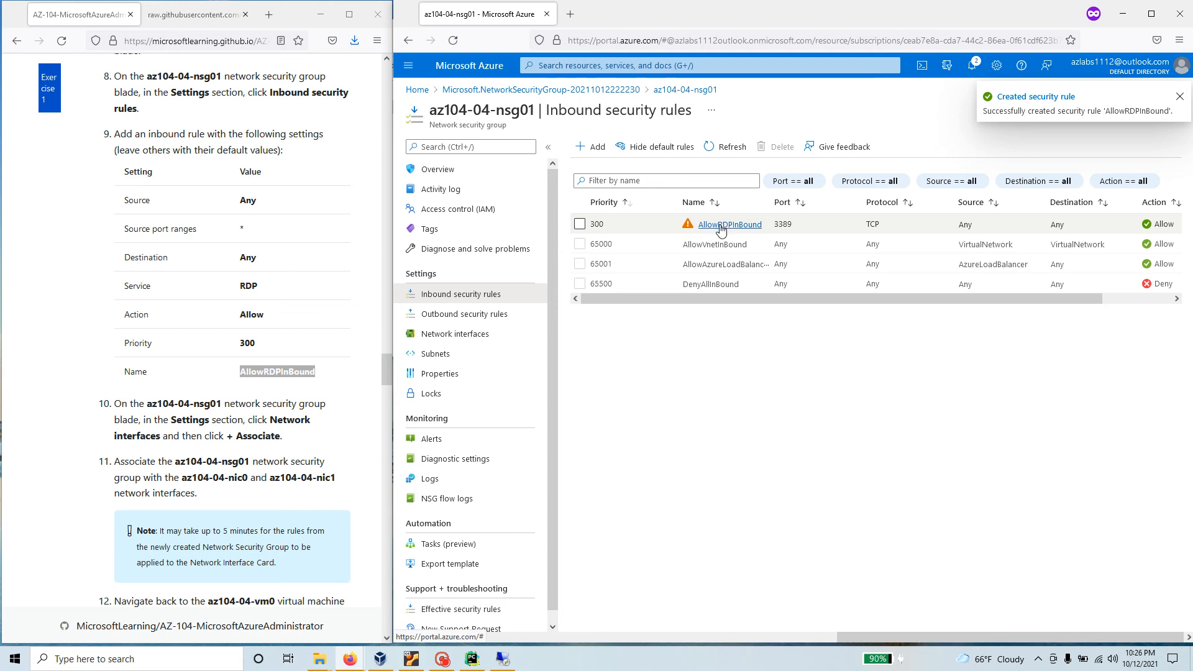
{"action": "scroll", "coordinate": [8, 309], "scroll_direction": "down", "scroll_amount": 2}
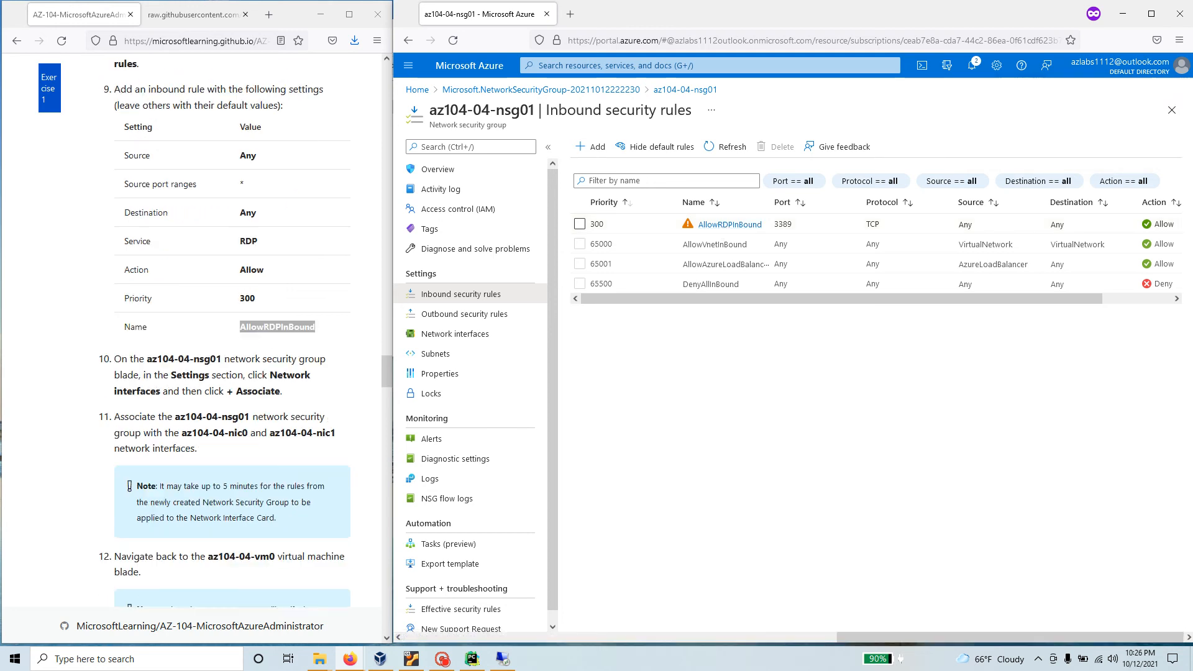
{"action": "left_click_drag", "start_coordinate": [145, 341], "coordinate": [210, 342]}
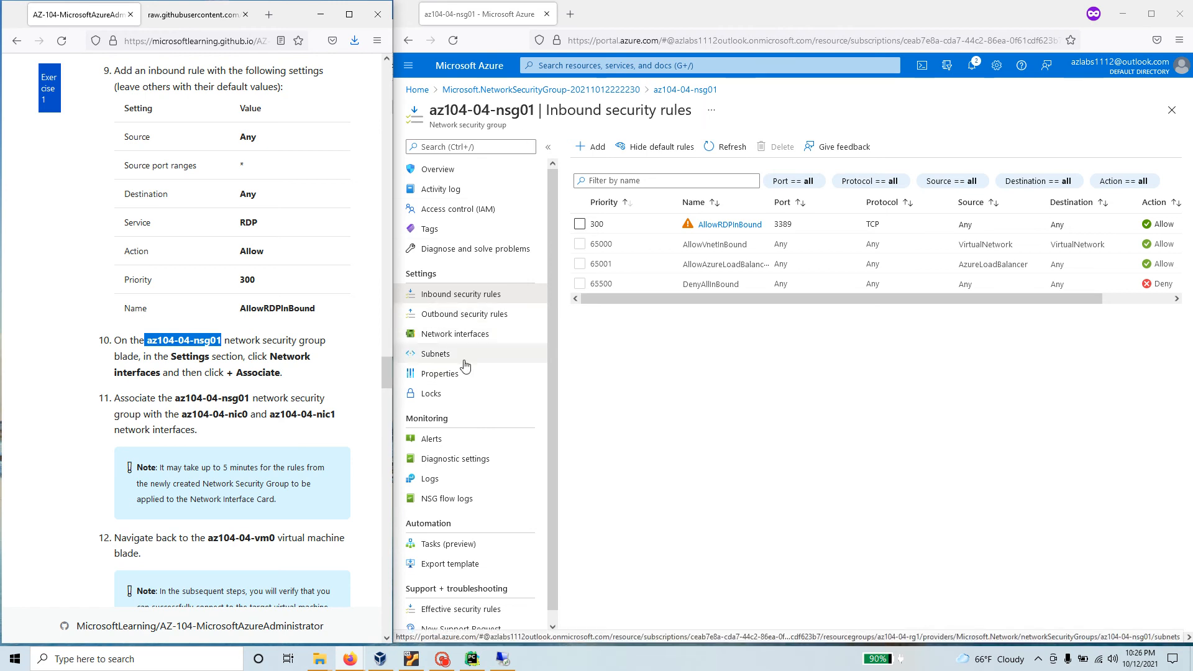
{"action": "left_click", "coordinate": [473, 338]}
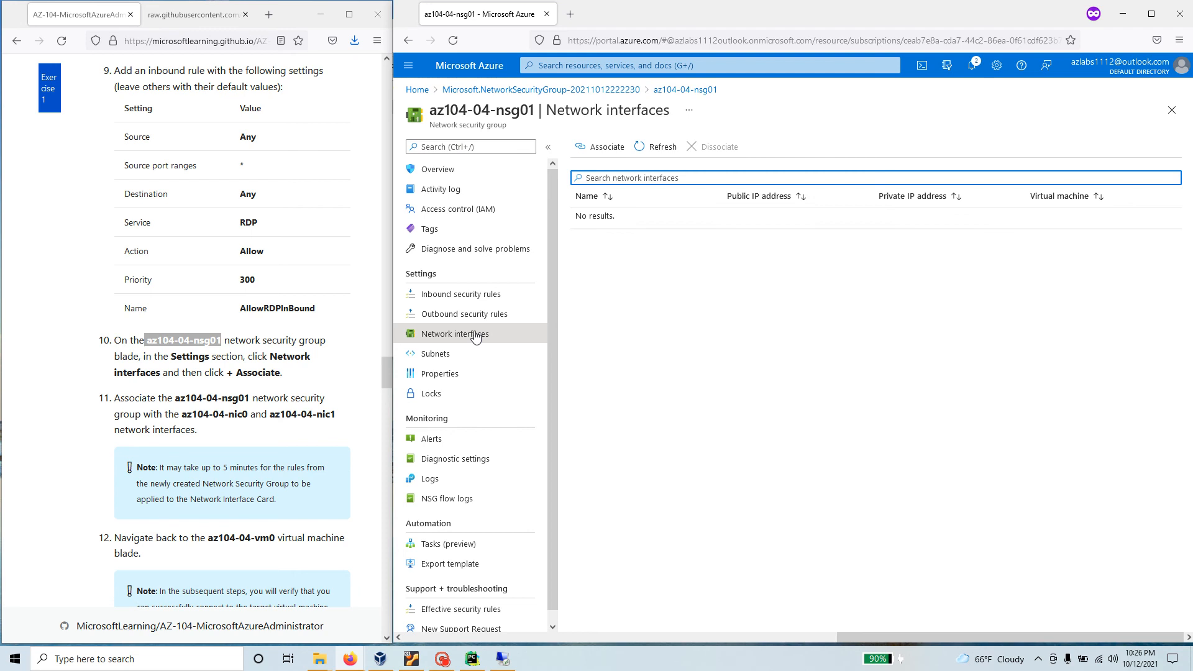
{"action": "left_click", "coordinate": [606, 147]}
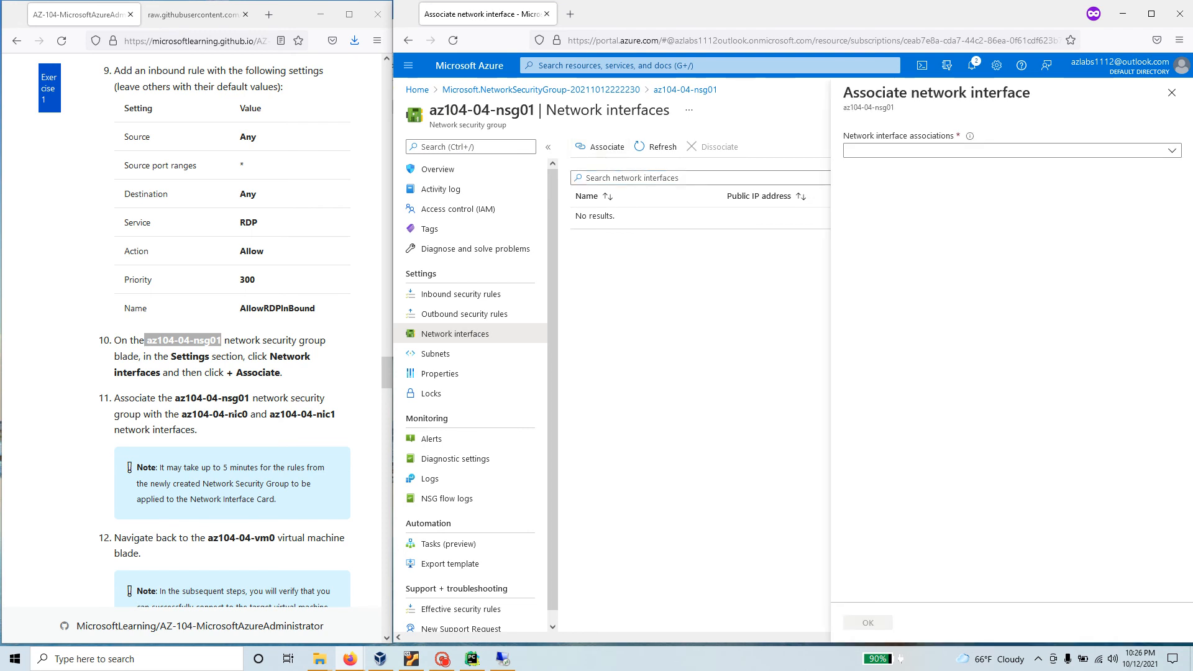
{"action": "left_click_drag", "start_coordinate": [250, 398], "coordinate": [176, 398]}
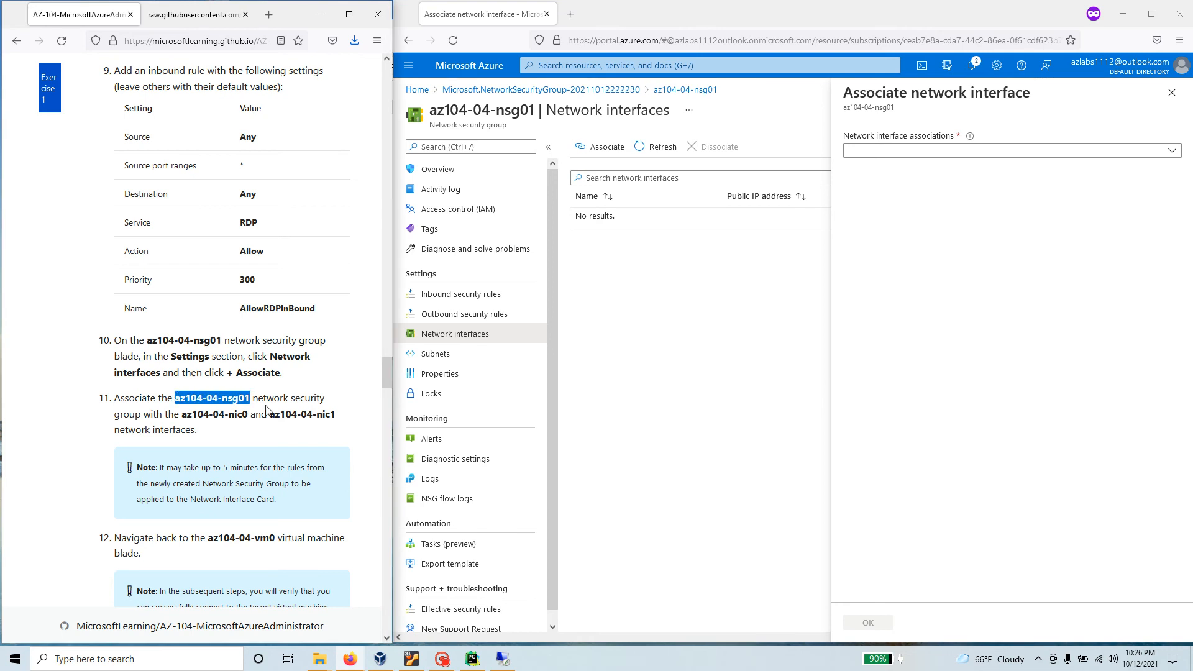
{"action": "left_click", "coordinate": [1119, 151]}
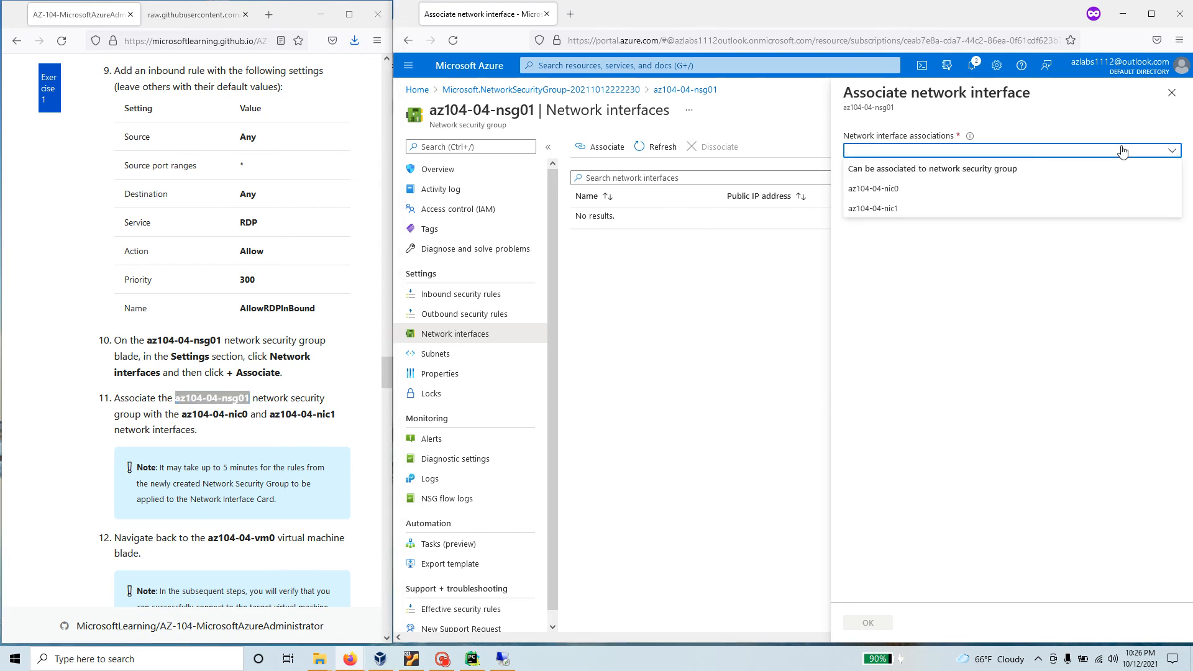
{"action": "left_click", "coordinate": [930, 189]}
{"action": "left_click", "coordinate": [870, 624]}
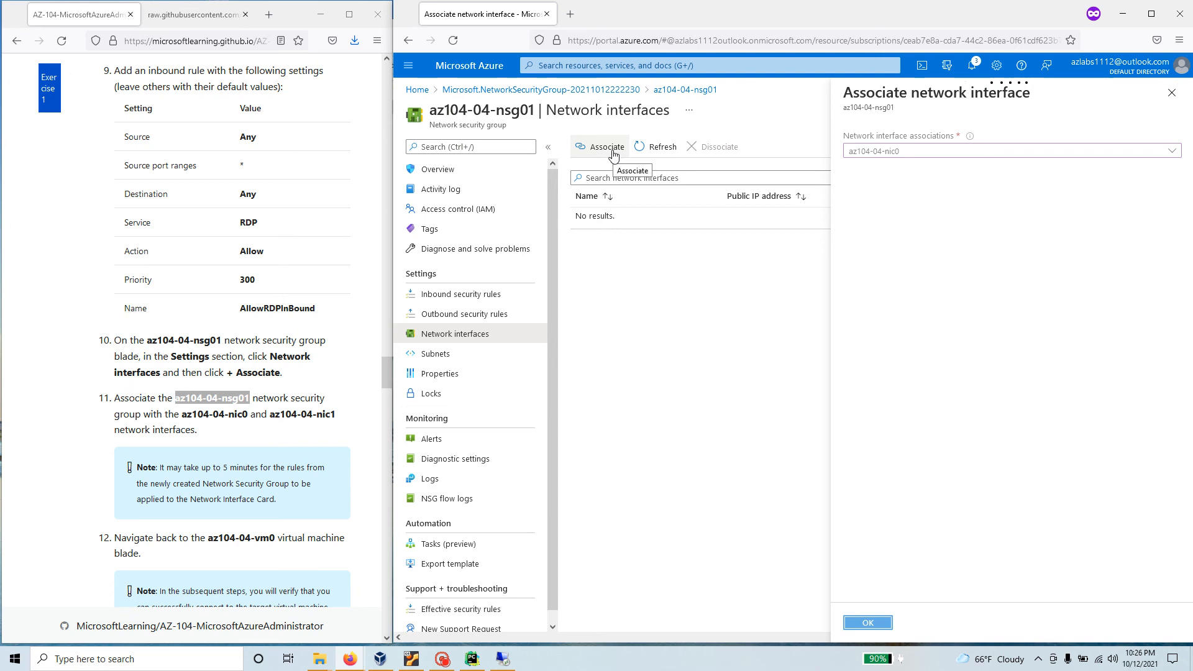
- Associate network interface az104-04-nic1 with az104-04-nsg01 as well, and bring up the lab's next instructions
{"action": "left_click_drag", "start_coordinate": [160, 468], "coordinate": [309, 505]}
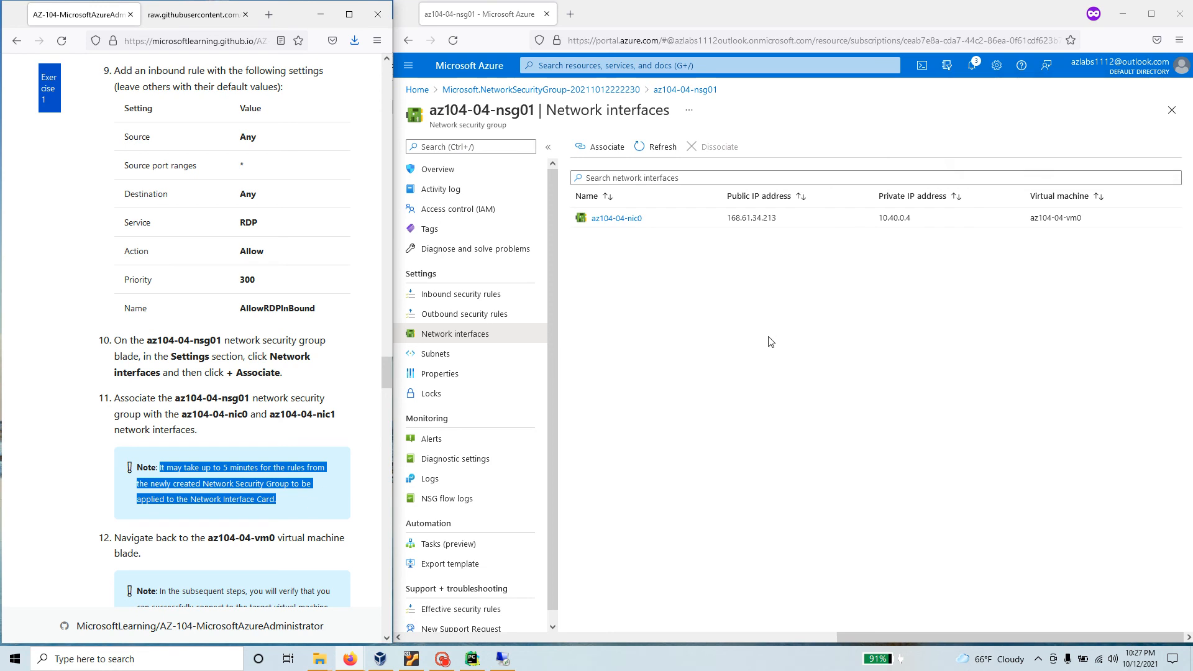
{"action": "left_click_drag", "start_coordinate": [663, 224], "coordinate": [589, 222]}
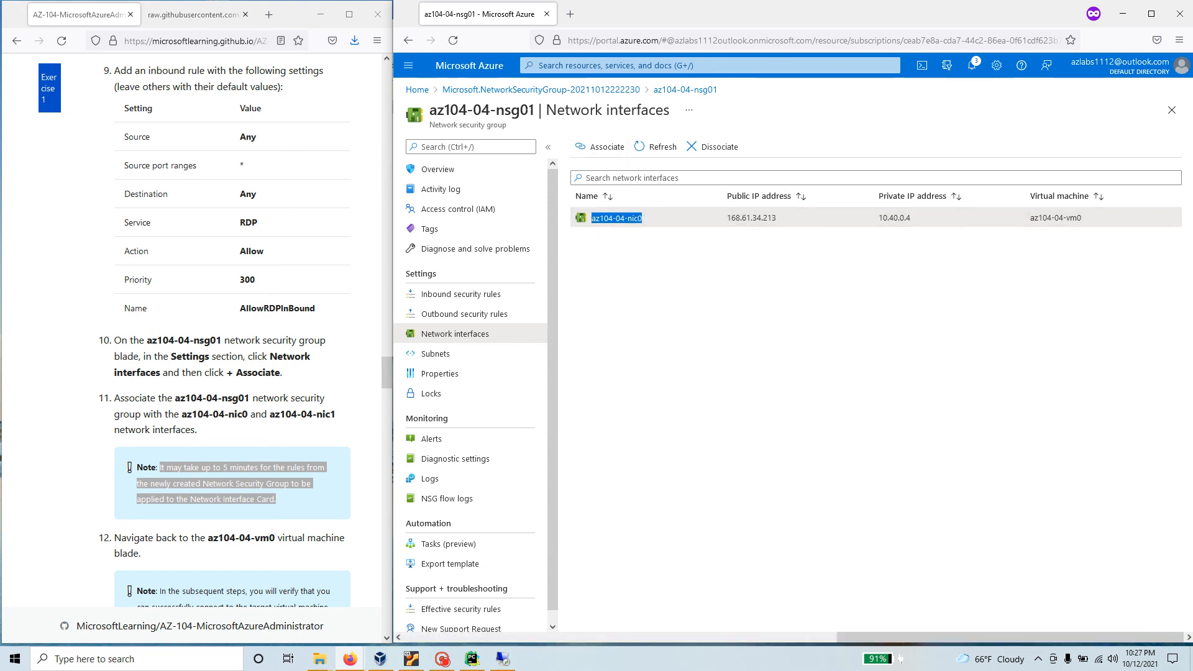
{"action": "left_click_drag", "start_coordinate": [536, 110], "coordinate": [400, 109]}
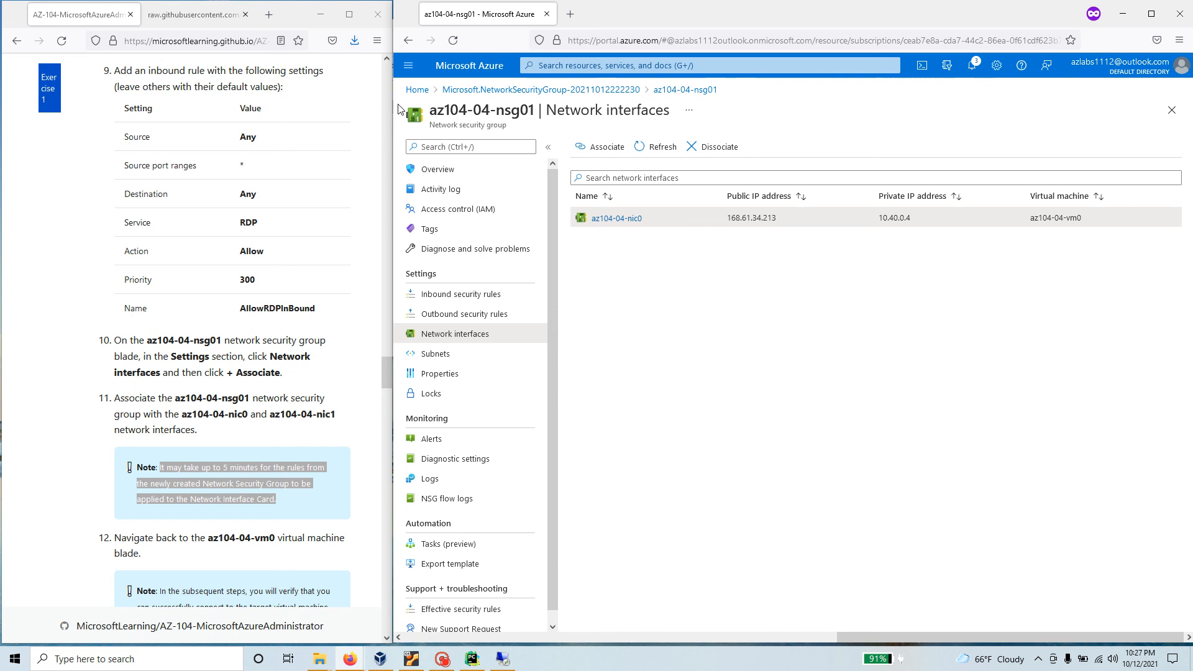
{"action": "left_click", "coordinate": [606, 147]}
{"action": "left_click", "coordinate": [935, 154]}
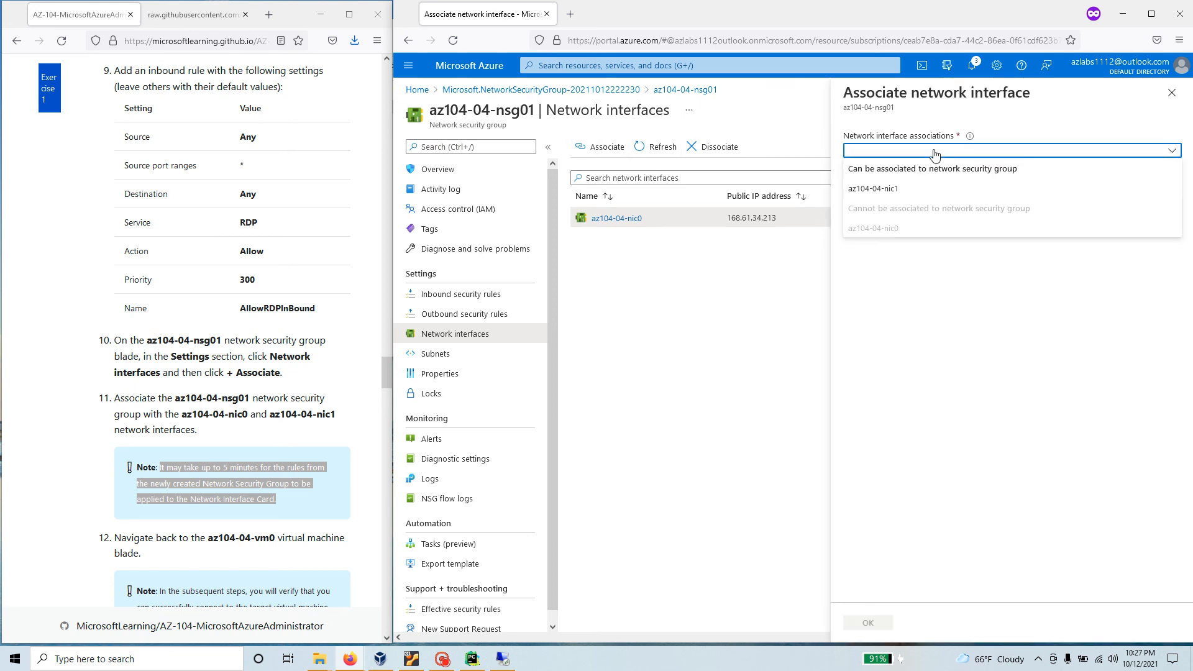
{"action": "left_click", "coordinate": [906, 189]}
{"action": "left_click", "coordinate": [886, 626]}
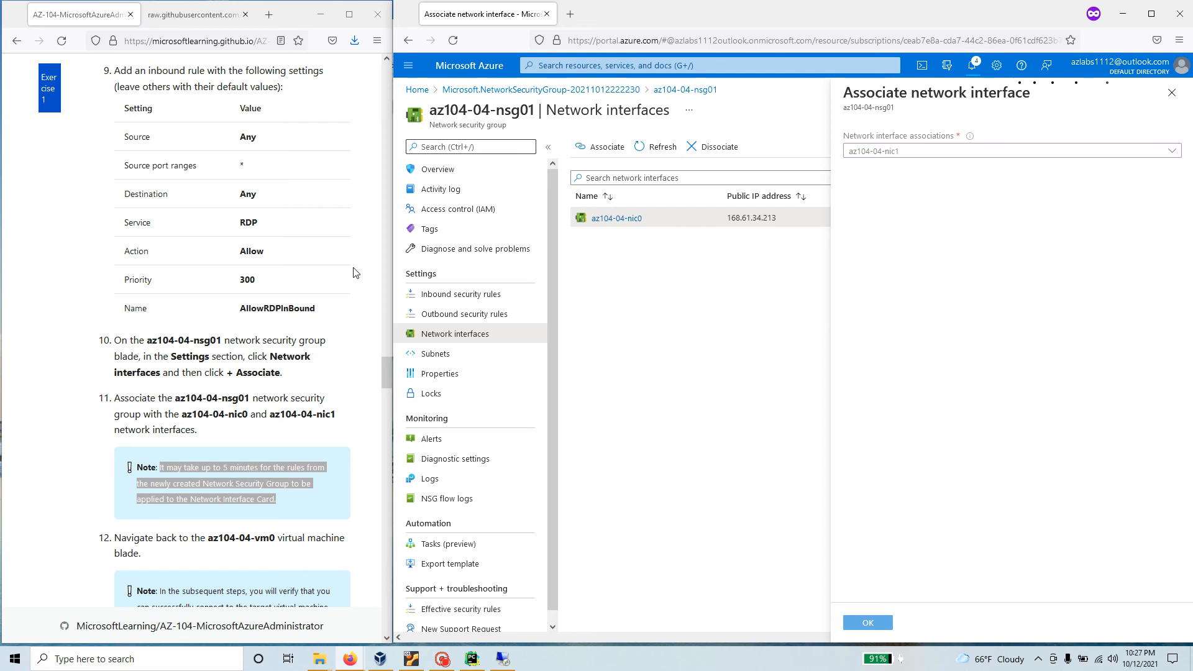
{"action": "scroll", "coordinate": [189, 445], "scroll_direction": "down", "scroll_amount": 3}
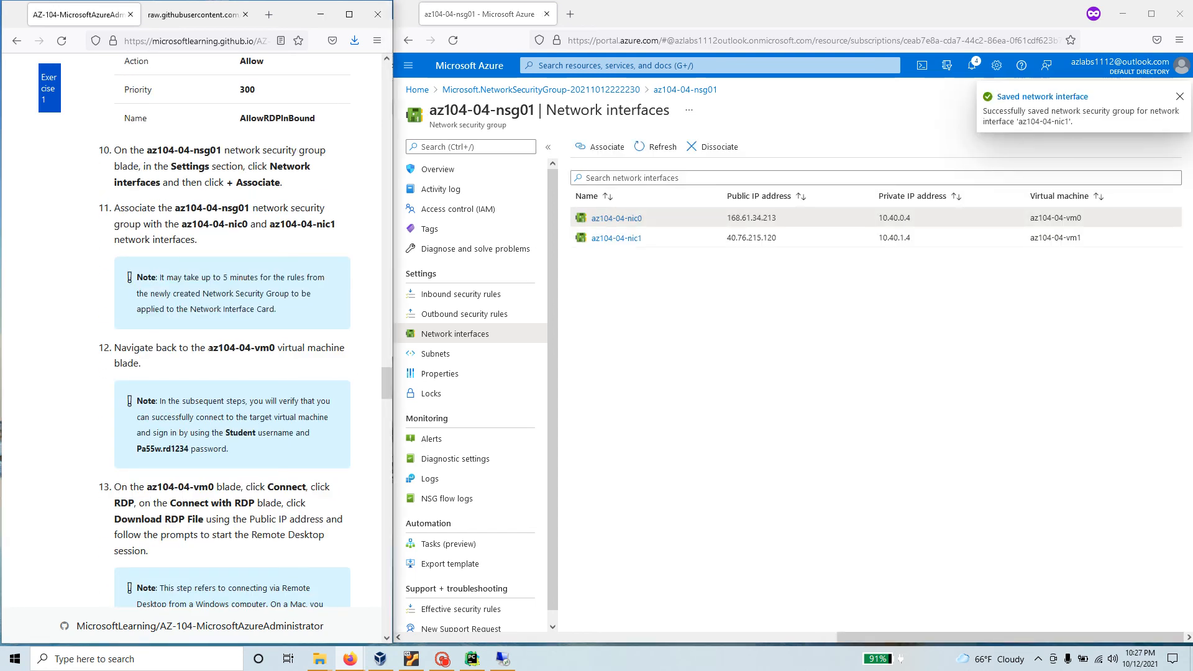
- Go from the az104-04-nsg01 overview to resource group az104-04-rg1 and open virtual machine az104-04-vm0
{"action": "left_click_drag", "start_coordinate": [208, 348], "coordinate": [274, 354]}
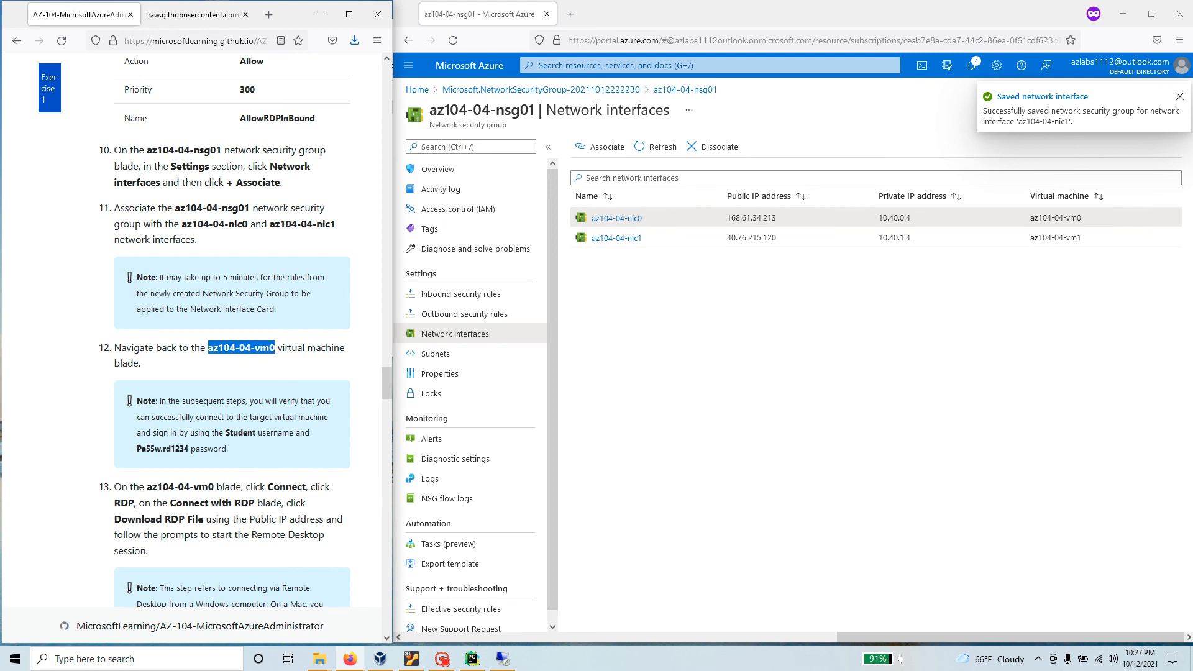
{"action": "left_click", "coordinate": [442, 171]}
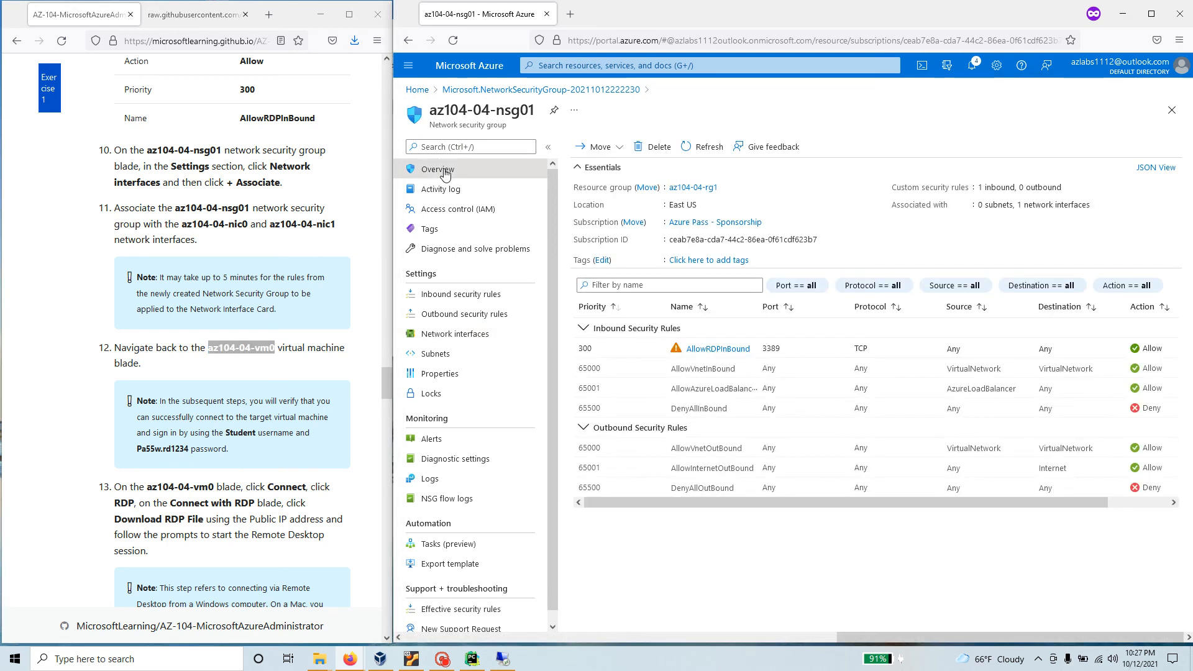
{"action": "left_click", "coordinate": [693, 187]}
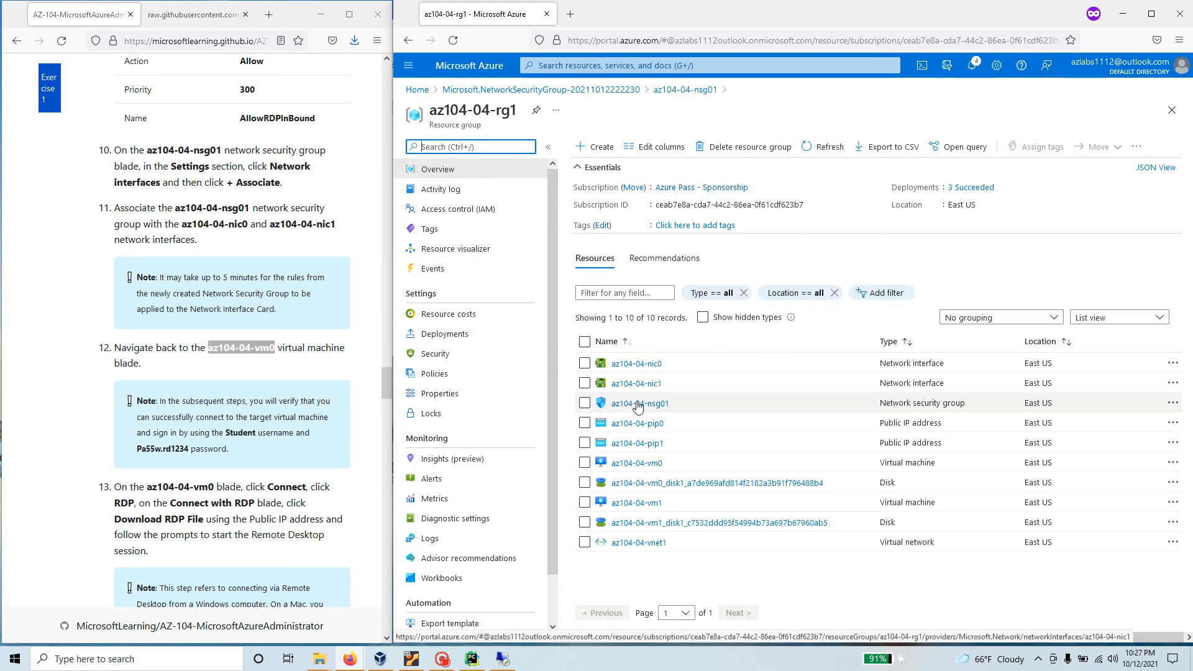
{"action": "left_click", "coordinate": [652, 463]}
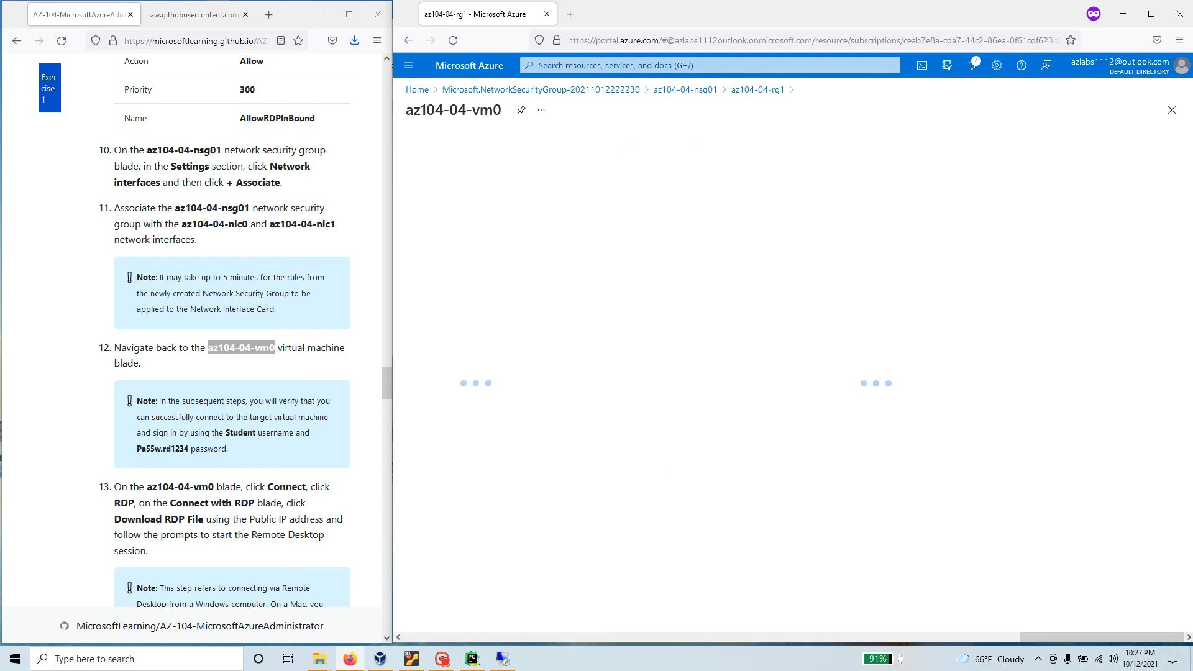
- Review the lab's sign-in and connection instructions, and open the RDP connection page of az104-04-vm0
{"action": "left_click_drag", "start_coordinate": [160, 401], "coordinate": [340, 431]}
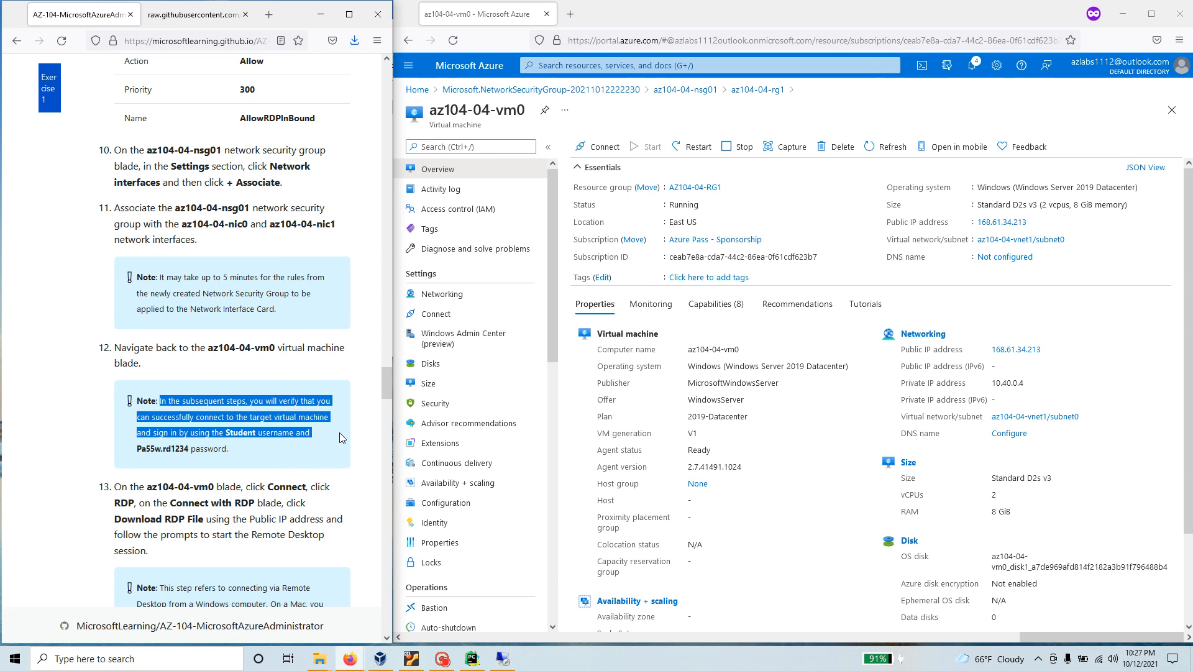
{"action": "left_click_drag", "start_coordinate": [340, 433], "coordinate": [136, 438]}
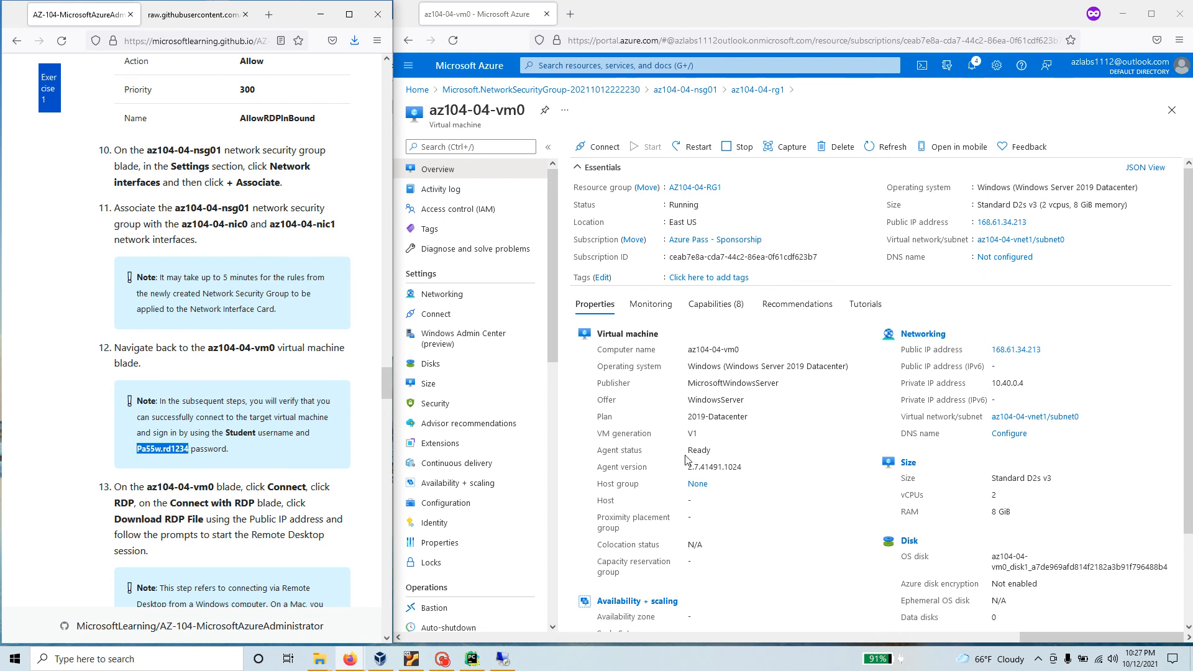
{"action": "scroll", "coordinate": [188, 440], "scroll_direction": "down", "scroll_amount": 1}
{"action": "scroll", "coordinate": [173, 440], "scroll_direction": "down", "scroll_amount": 1}
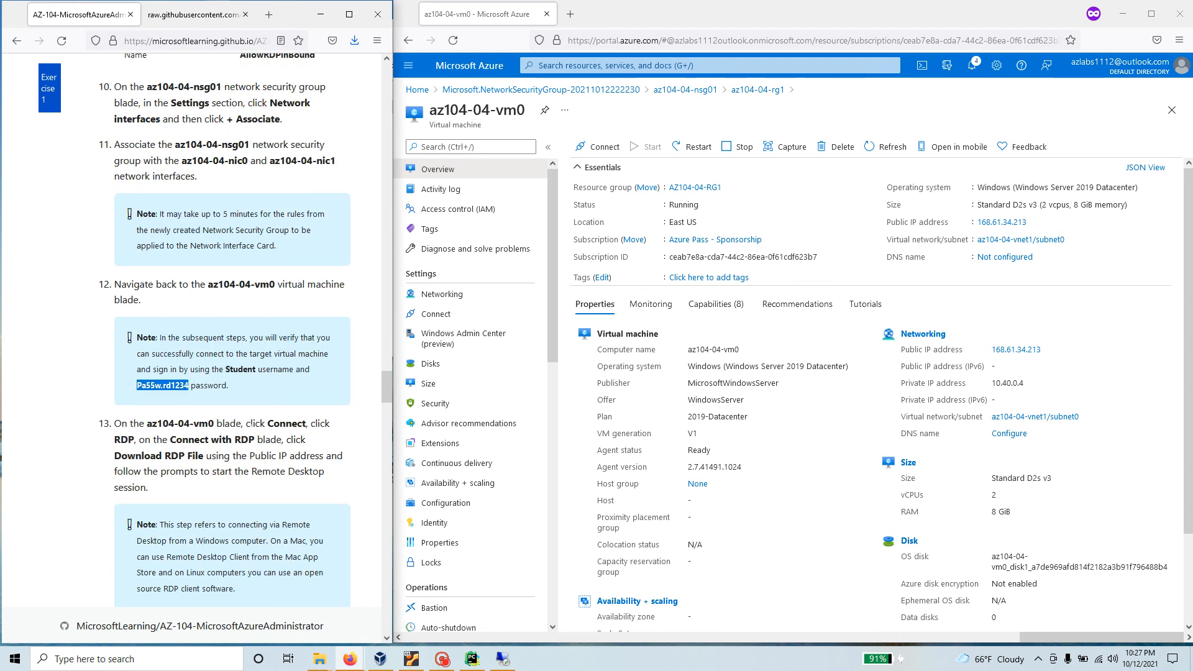
{"action": "left_click_drag", "start_coordinate": [265, 423], "coordinate": [298, 423]}
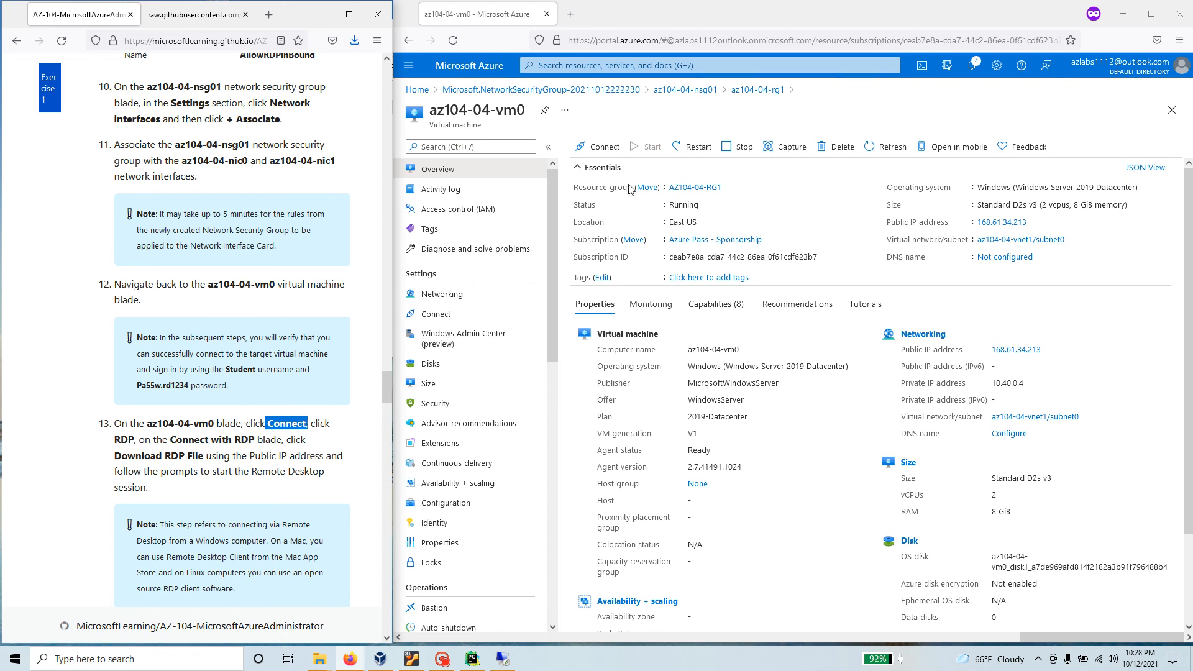
{"action": "left_click", "coordinate": [598, 146]}
{"action": "left_click", "coordinate": [595, 161]}
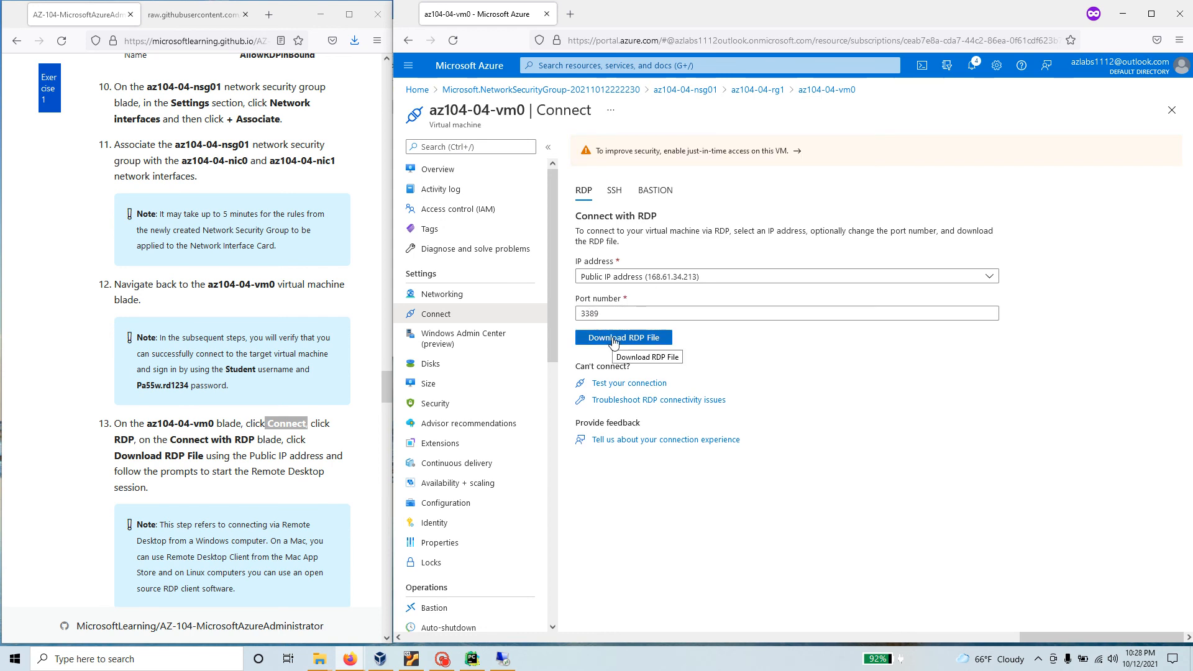
- Read the remaining Task 4 instructions and start a Remote Desktop connection to 168.61.34.213 with the user name student
{"action": "scroll", "coordinate": [252, 469], "scroll_direction": "down", "scroll_amount": 2}
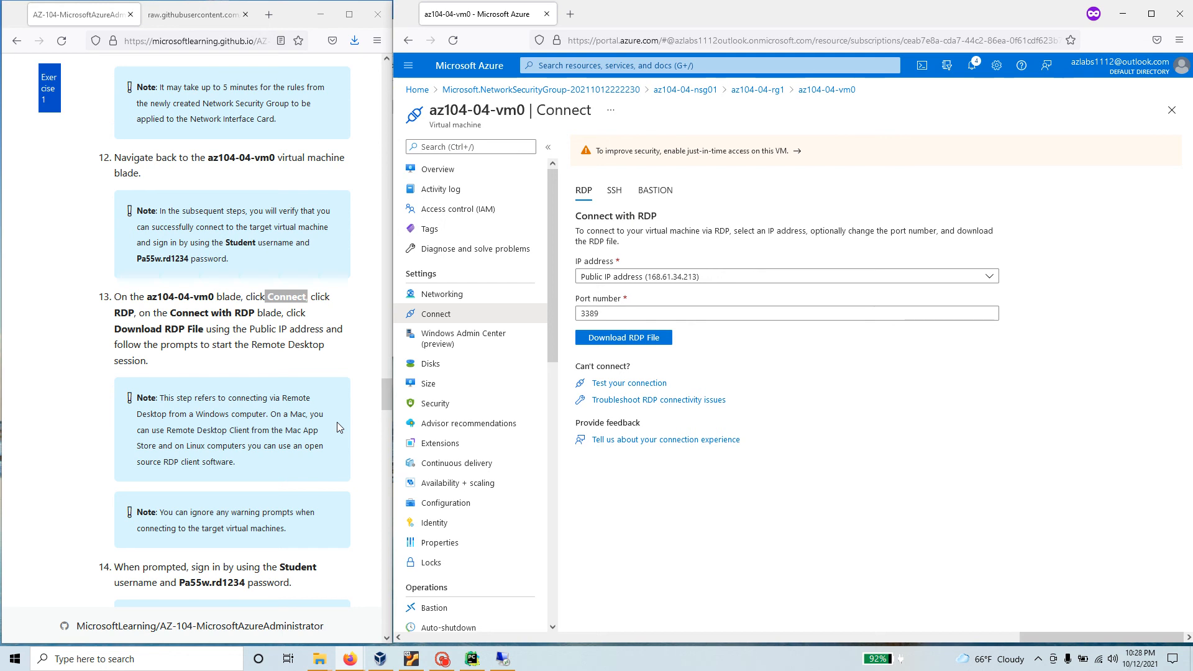
{"action": "scroll", "coordinate": [337, 428], "scroll_direction": "down", "scroll_amount": 2}
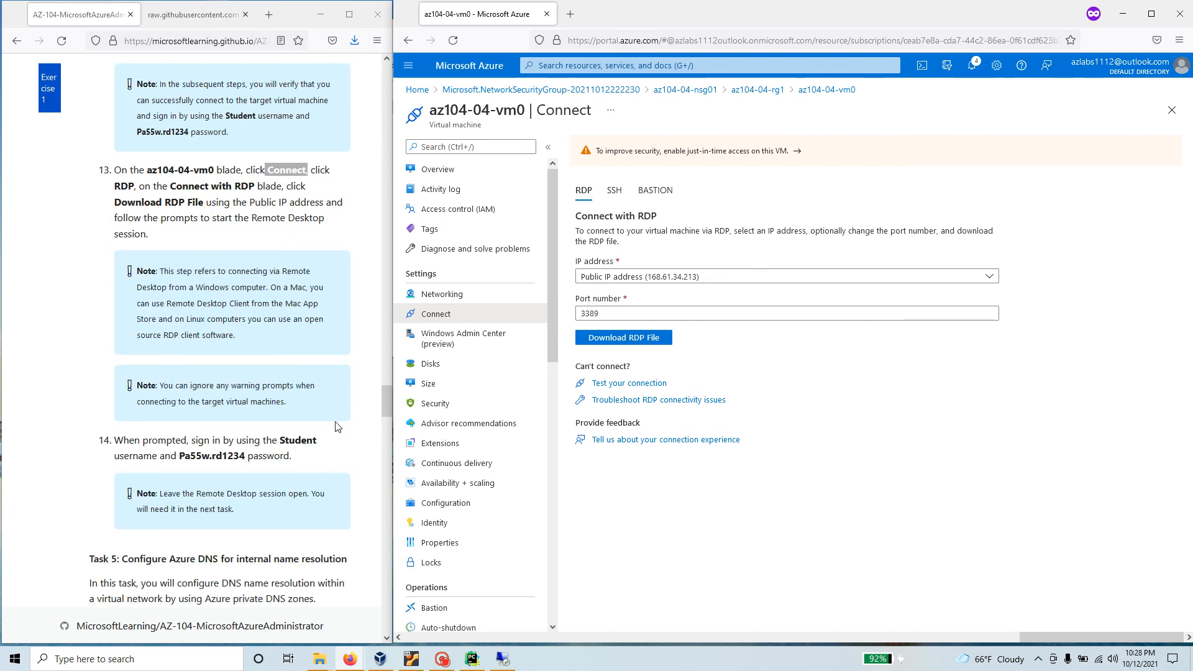
{"action": "scroll", "coordinate": [232, 372], "scroll_direction": "down", "scroll_amount": 2}
{"action": "left_click", "coordinate": [504, 660]}
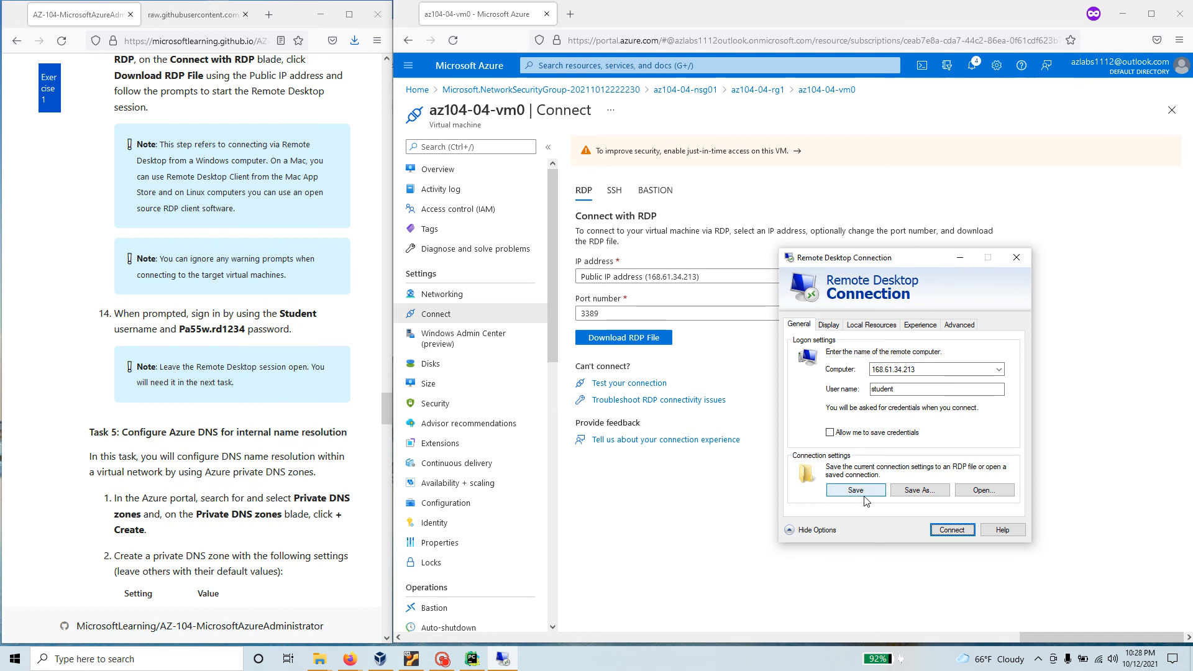
{"action": "left_click", "coordinate": [952, 530]}
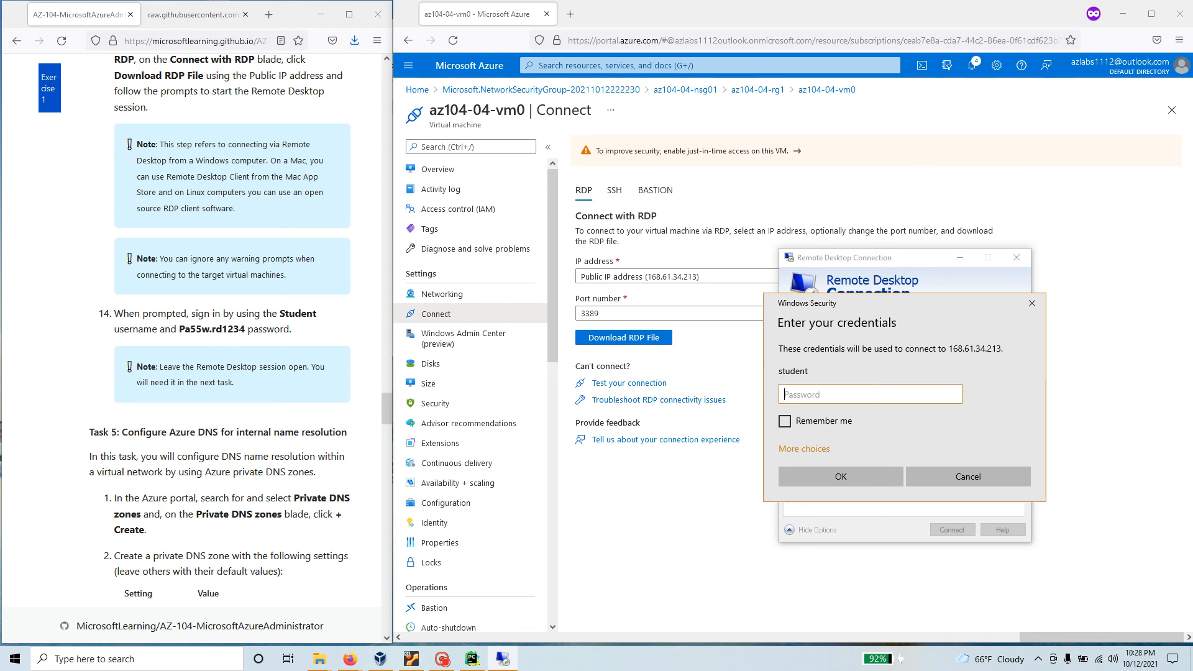
- Copy the password from the lab instructions into the credentials prompt, sign in to az104-04-vm0, and accept the untrusted certificate
{"action": "left_click_drag", "start_coordinate": [234, 330], "coordinate": [179, 330]}
{"action": "right_click", "coordinate": [187, 327]}
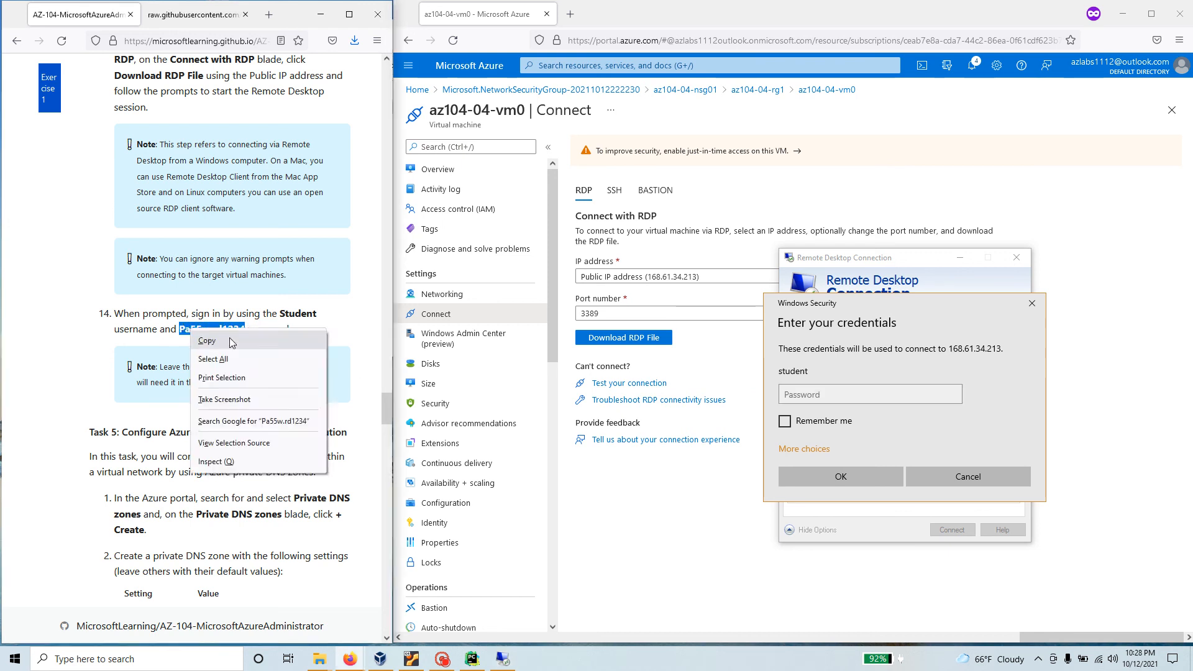
{"action": "left_click", "coordinate": [233, 343]}
{"action": "left_click", "coordinate": [831, 395]}
{"action": "right_click", "coordinate": [830, 395]}
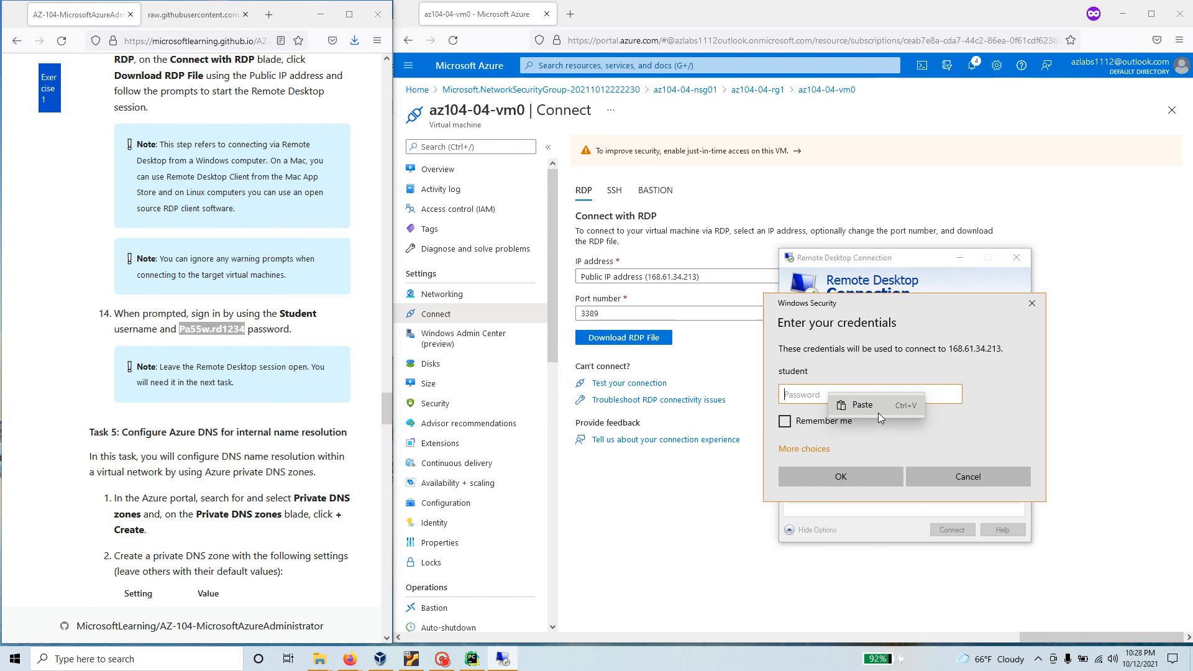
{"action": "left_click", "coordinate": [877, 407]}
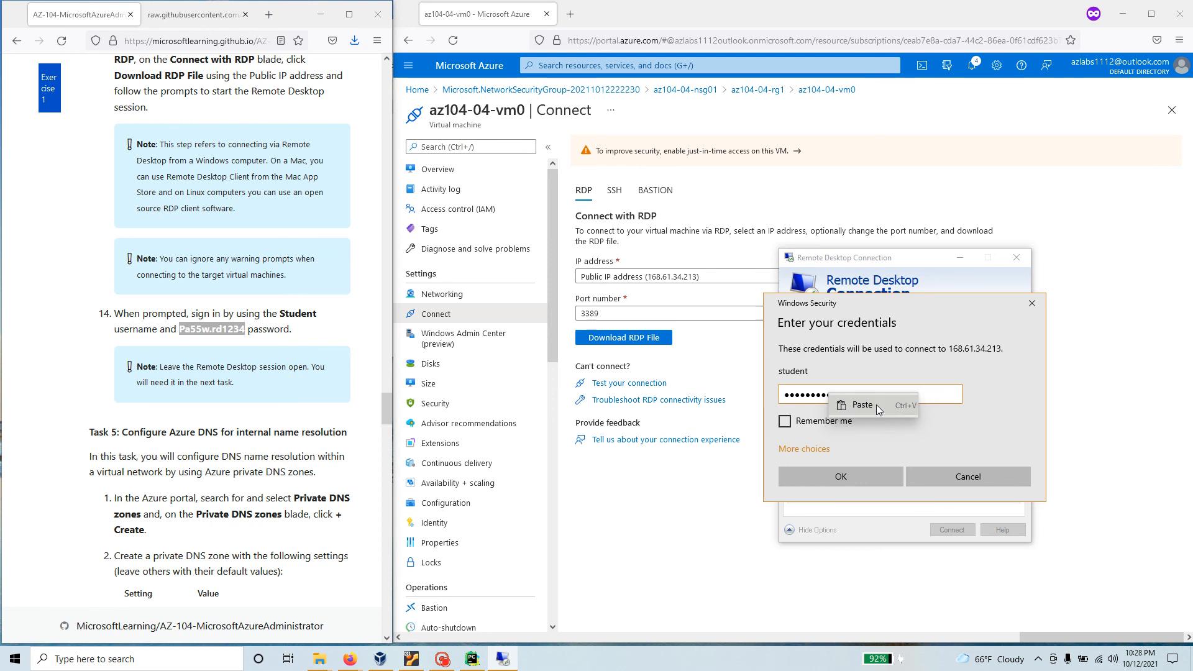
{"action": "left_click", "coordinate": [878, 480]}
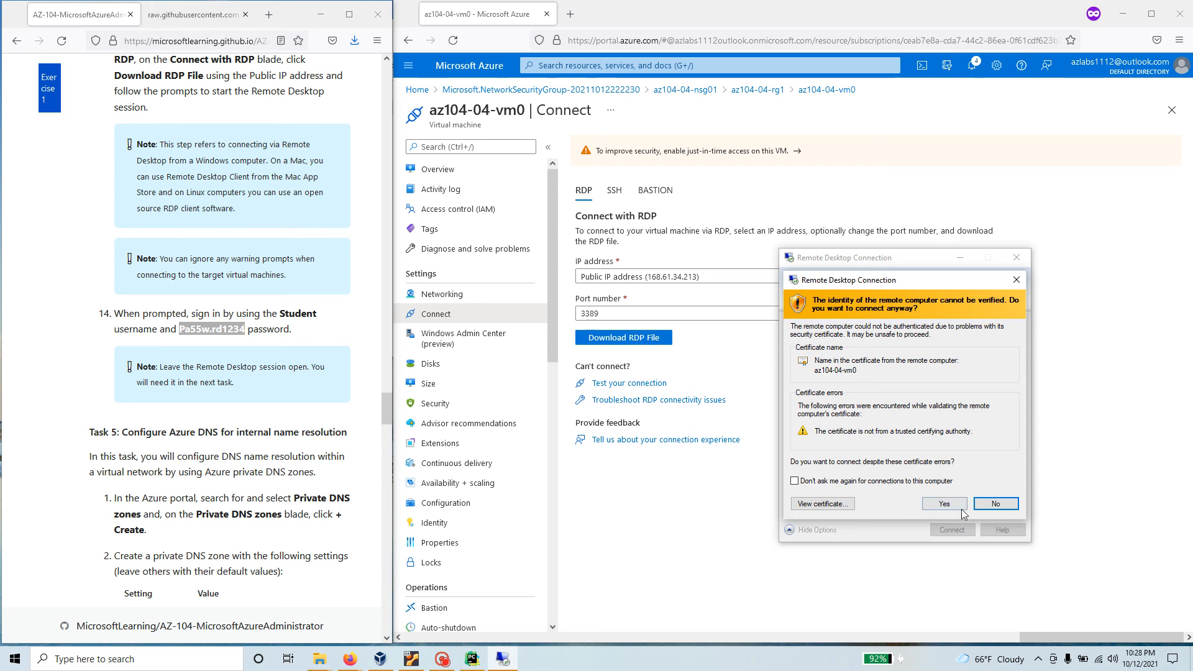
{"action": "left_click", "coordinate": [944, 503]}
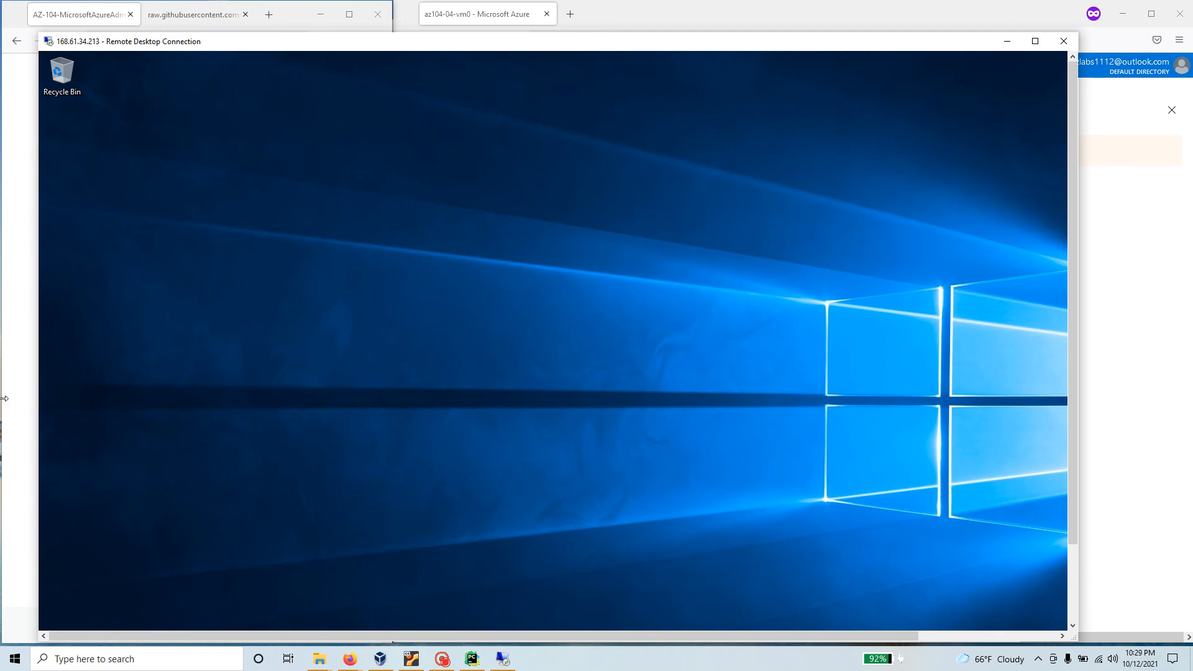
- Narrow the remote session window to uncover the lab instructions, and dismiss the Windows Admin Center announcement in Server Manager
{"action": "left_click_drag", "start_coordinate": [45, 389], "coordinate": [218, 411]}
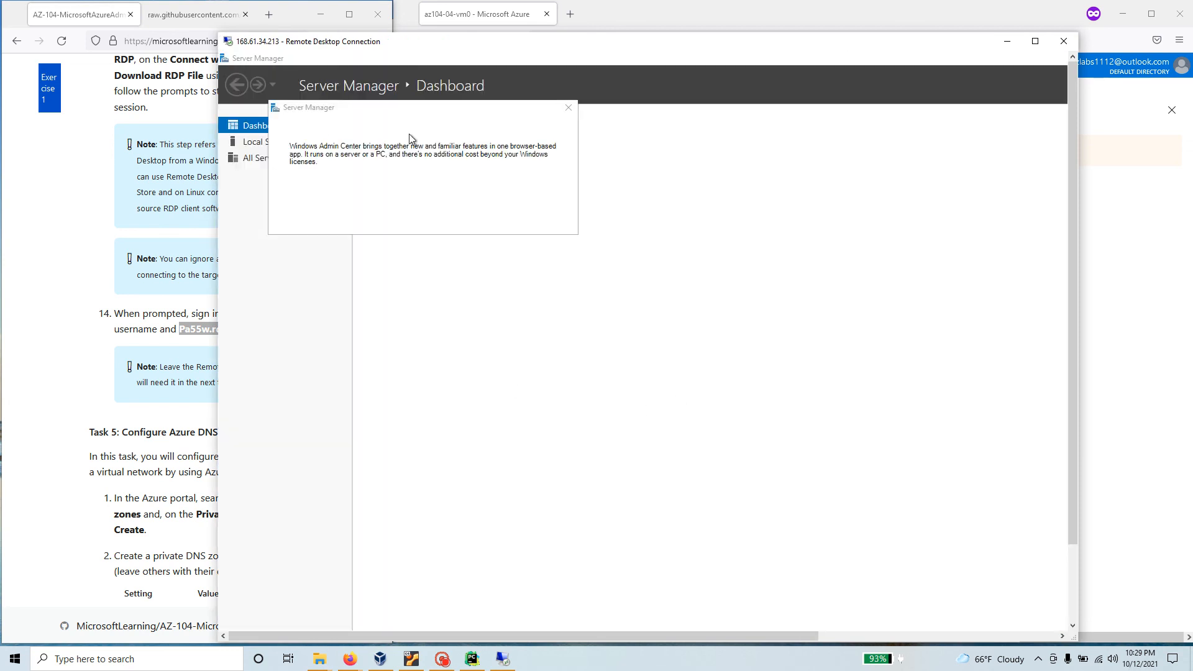
{"action": "left_click", "coordinate": [567, 110]}
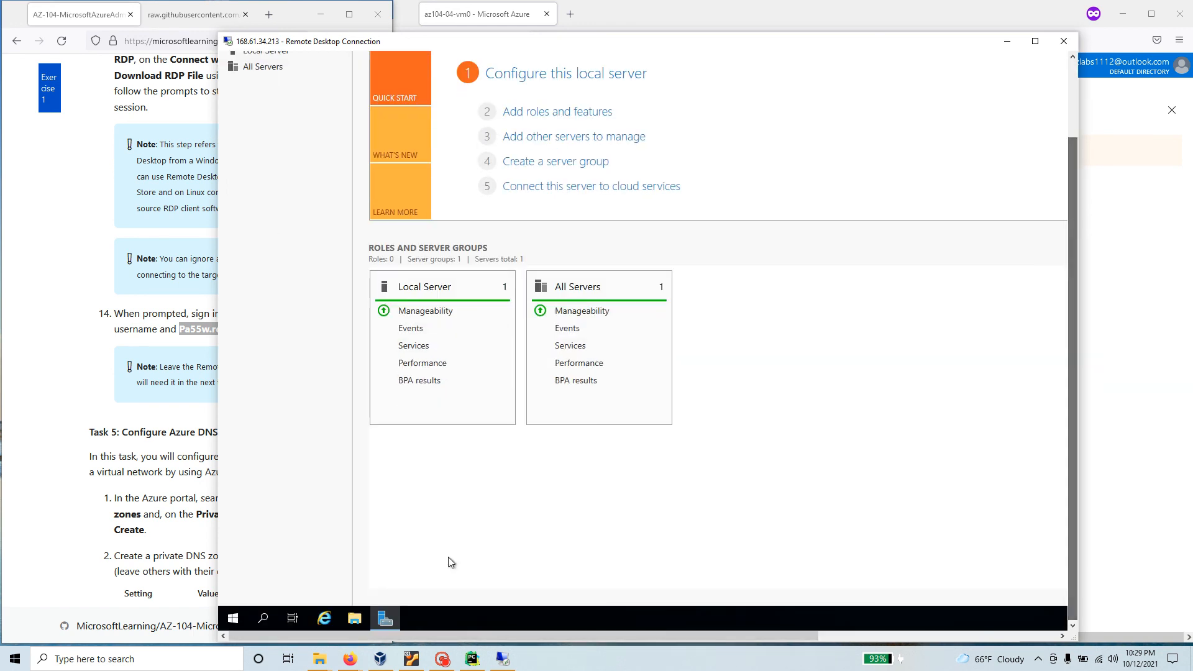
- Open Command Prompt in the remote session and run hostname to check which virtual machine is connected
{"action": "left_click", "coordinate": [264, 617]}
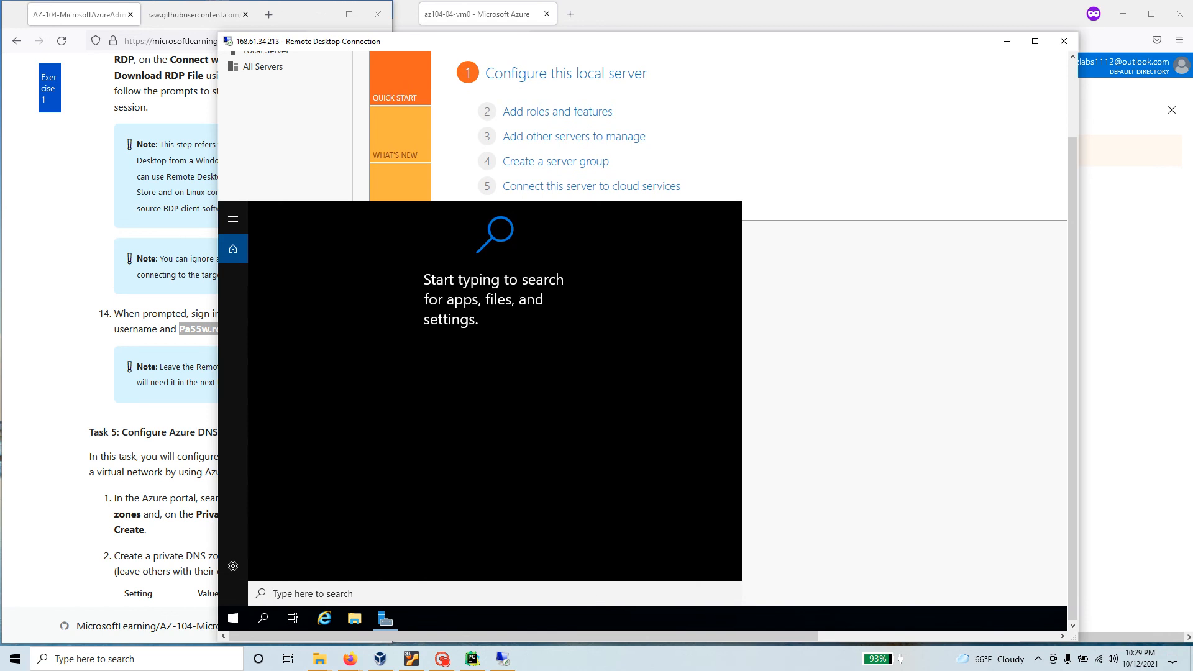
{"action": "type", "text": "cmd"}
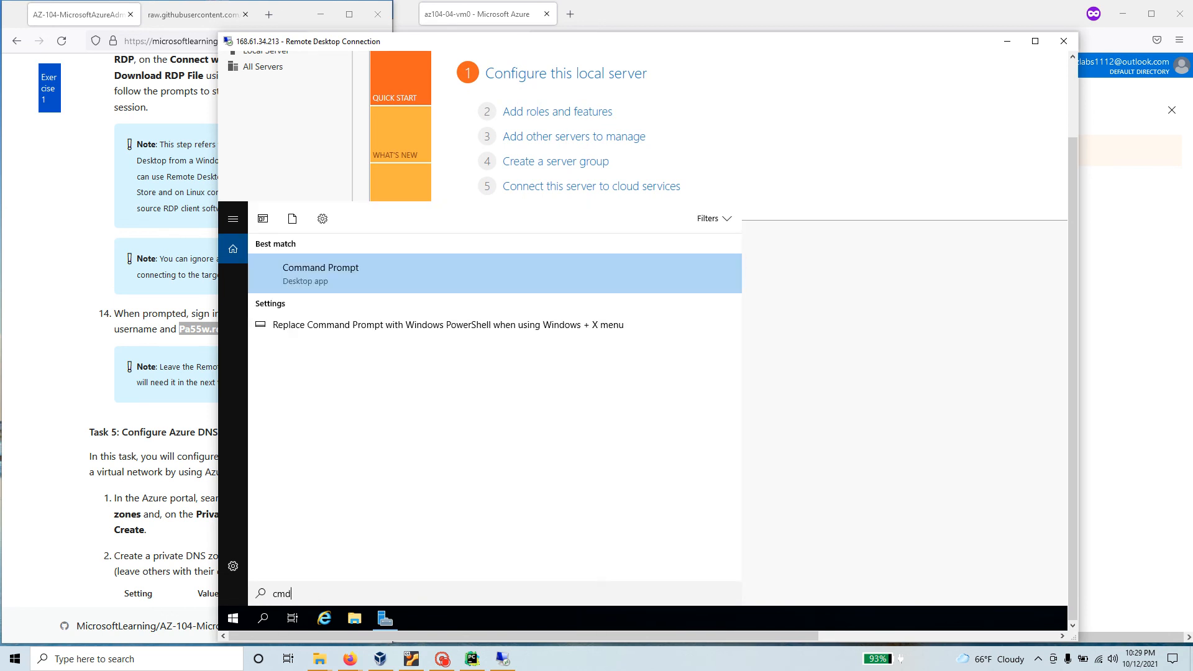
{"action": "key", "text": "Return"}
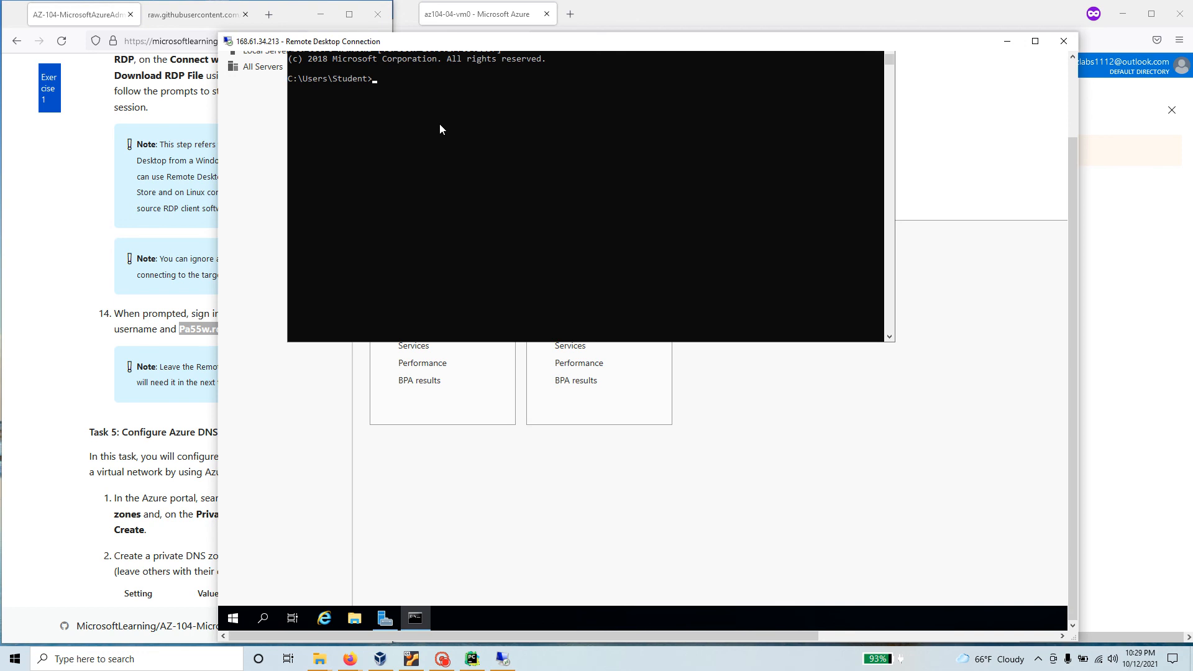
{"action": "type", "text": "hostname"}
{"action": "key", "text": "Return"}
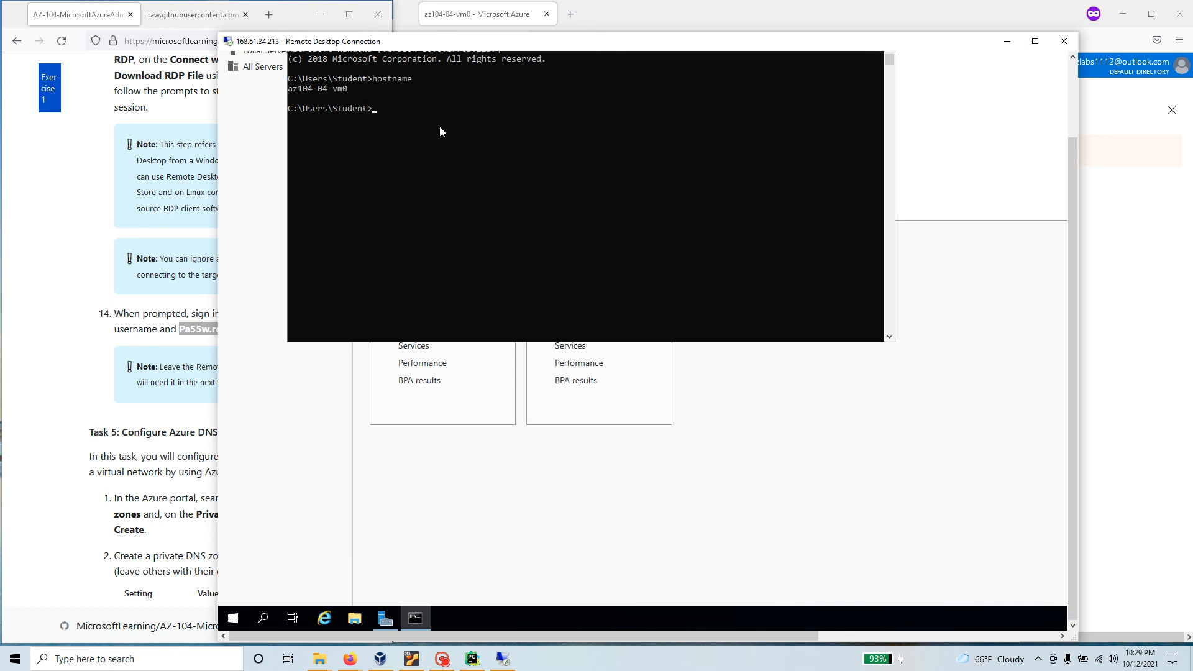
{"action": "left_click_drag", "start_coordinate": [353, 91], "coordinate": [288, 91]}
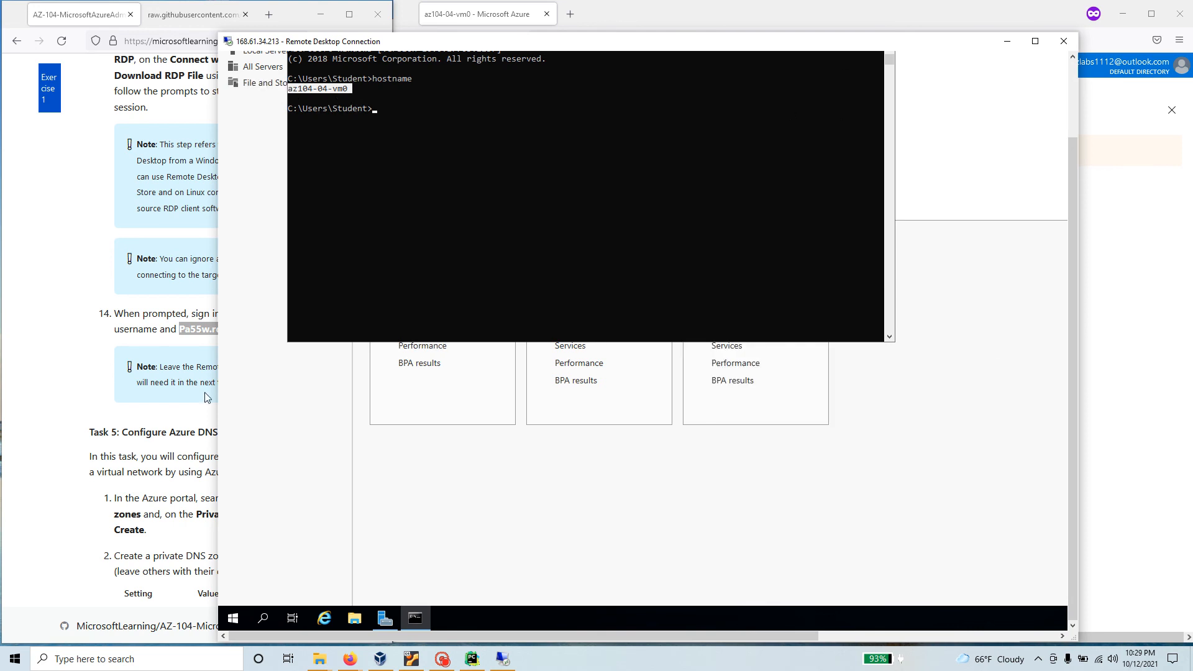
- Return to the Azure portal, open virtual machine az104-04-vm1 from resource group az104-04-rg1, and copy its public IP address
{"action": "left_click", "coordinate": [68, 372]}
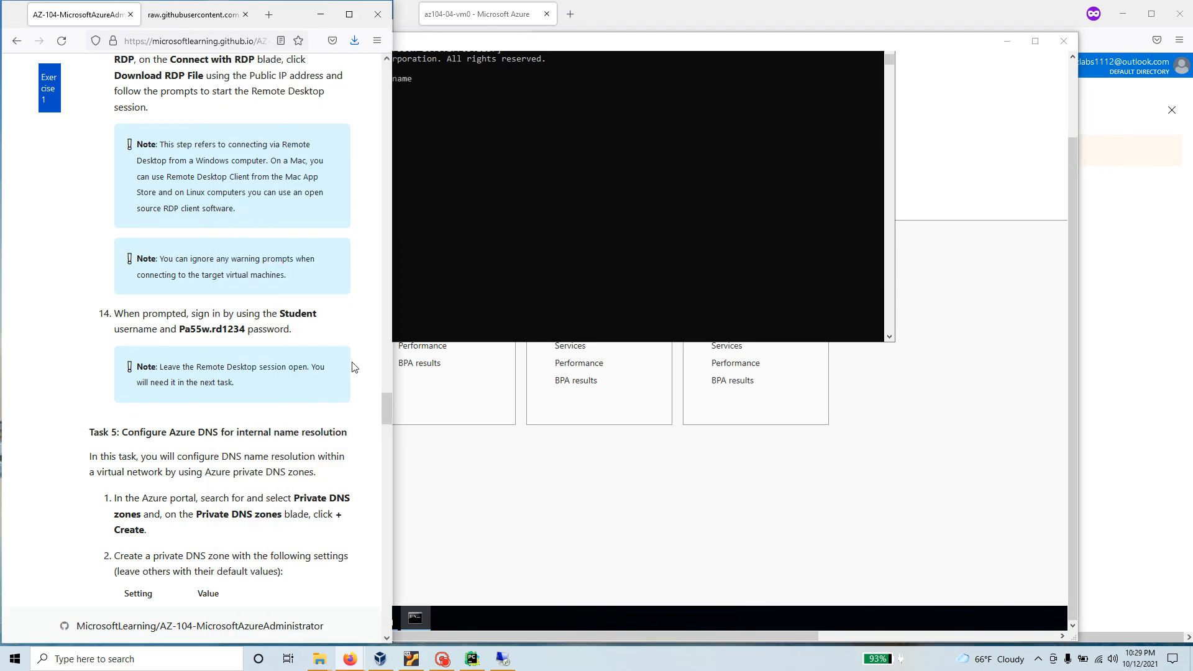
{"action": "left_click", "coordinate": [688, 24]}
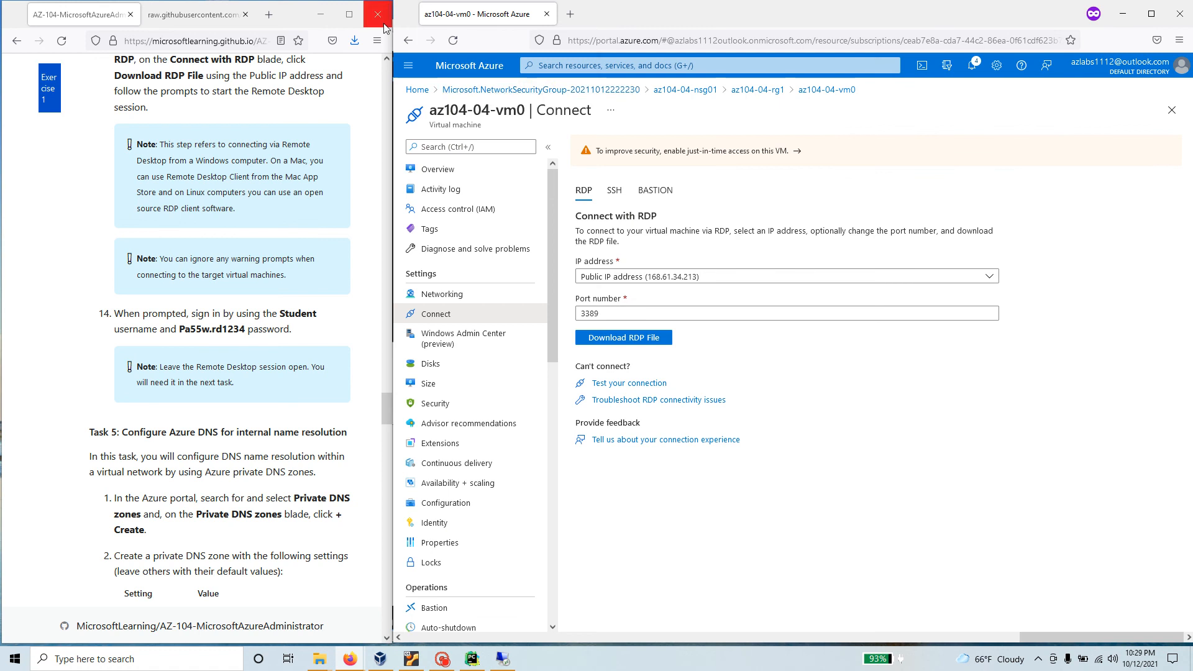
{"action": "left_click", "coordinate": [758, 90]}
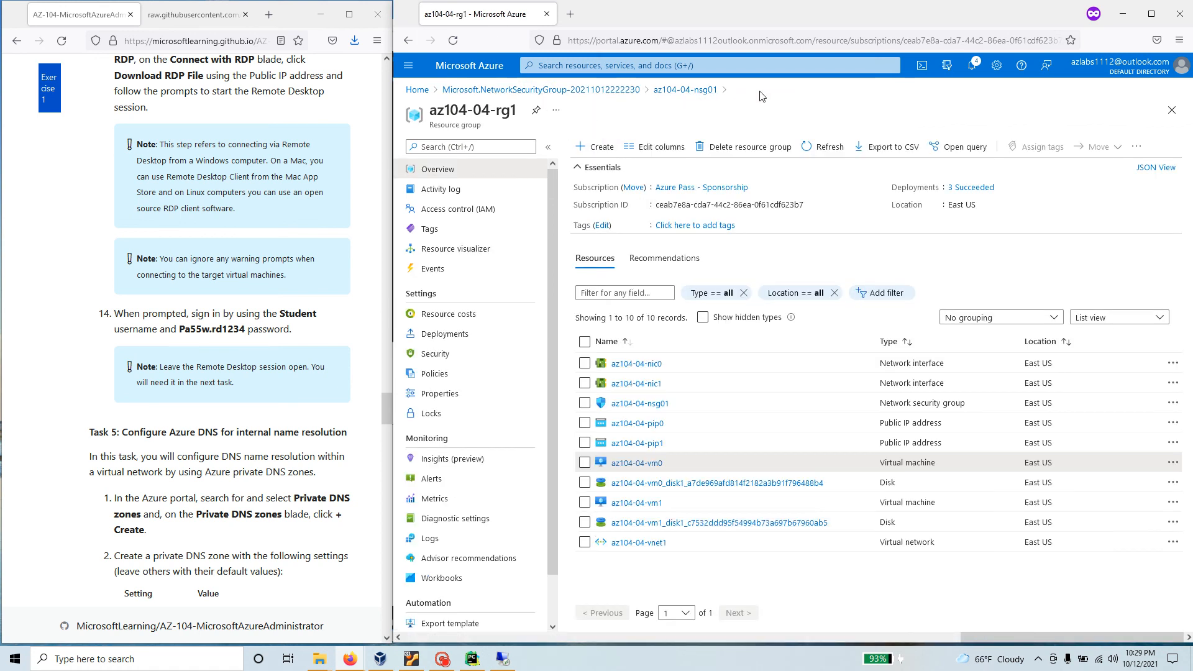
{"action": "left_click", "coordinate": [649, 505]}
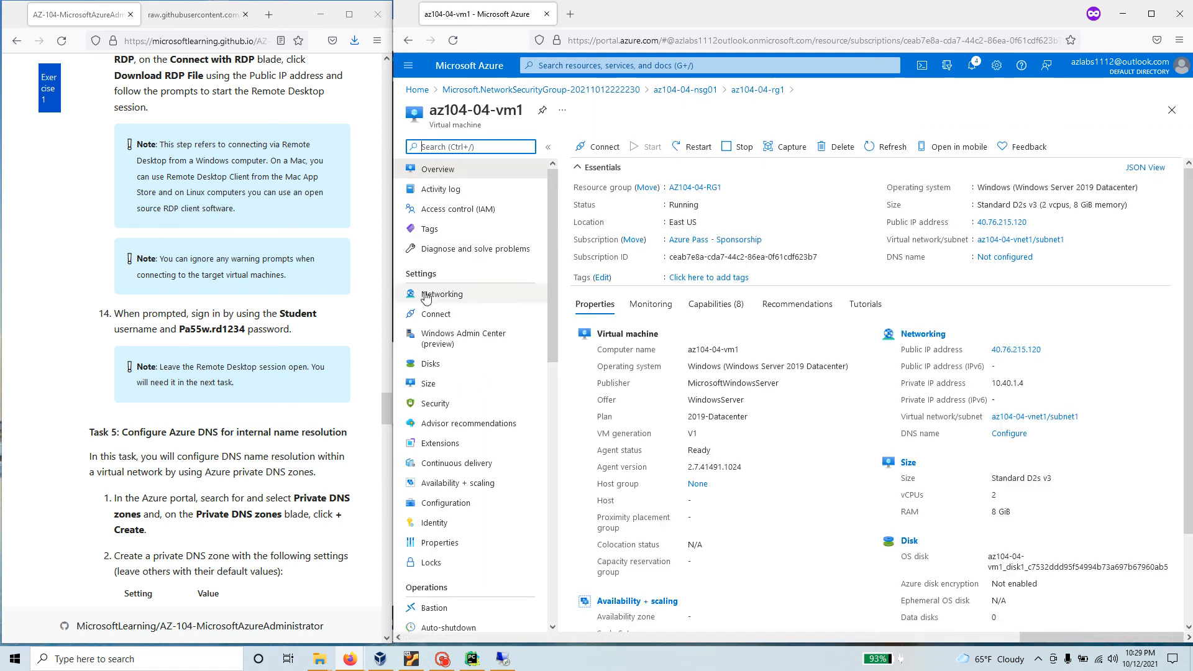
{"action": "left_click", "coordinate": [1031, 223]}
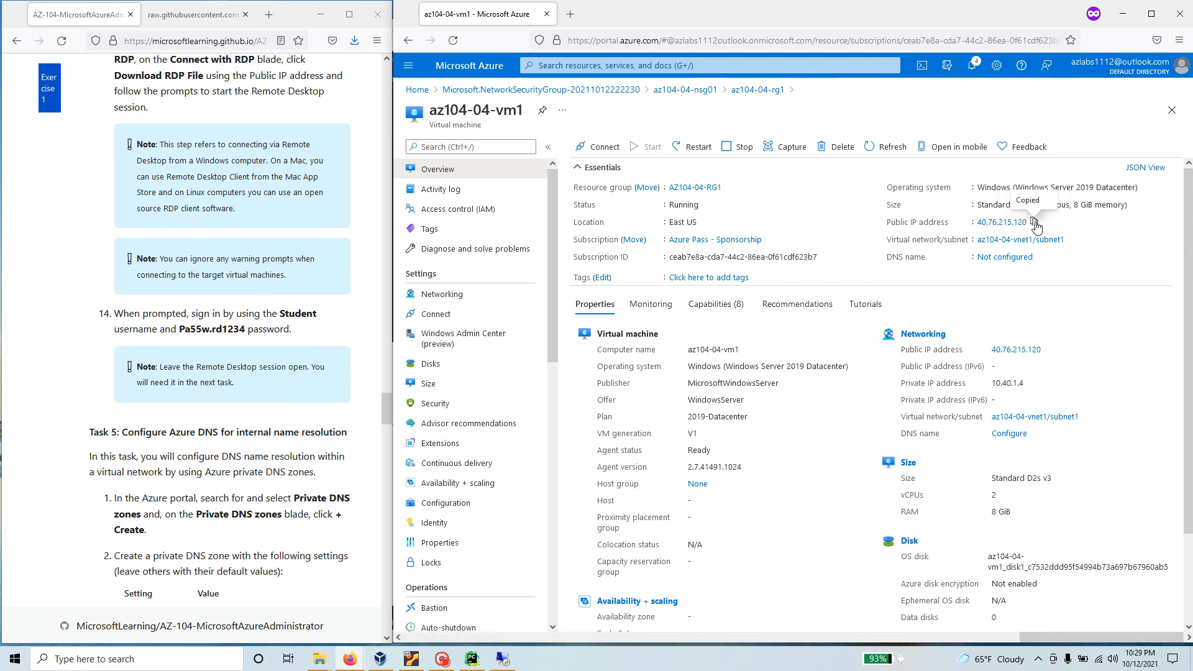
- Open a new Remote Desktop Connection on the local computer and start connecting to 40.76.215.120 with the user name student
{"action": "left_click", "coordinate": [137, 659]}
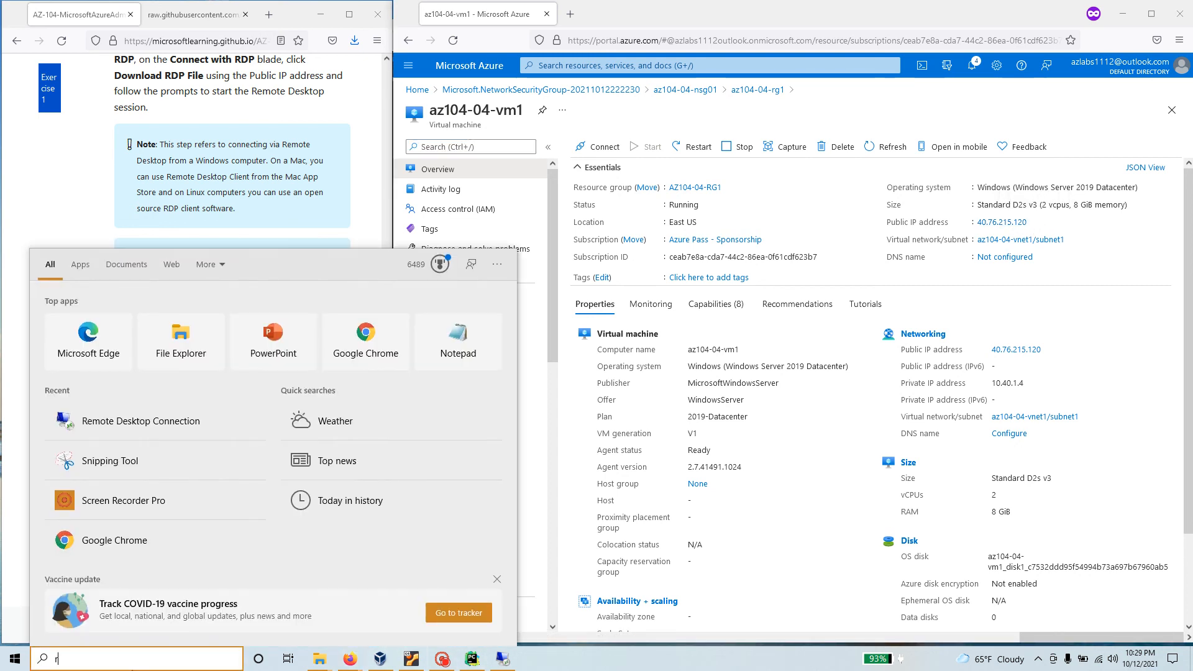
{"action": "type", "text": "remp"}
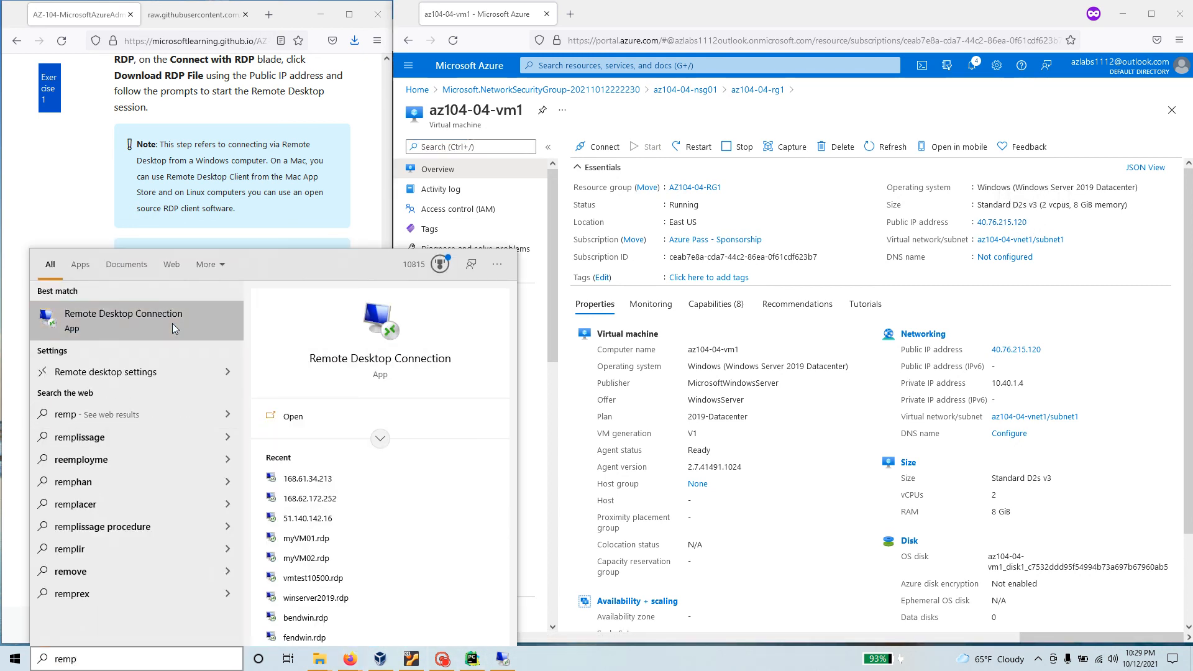
{"action": "left_click", "coordinate": [118, 317]}
{"action": "key", "text": "ctrl+v"}
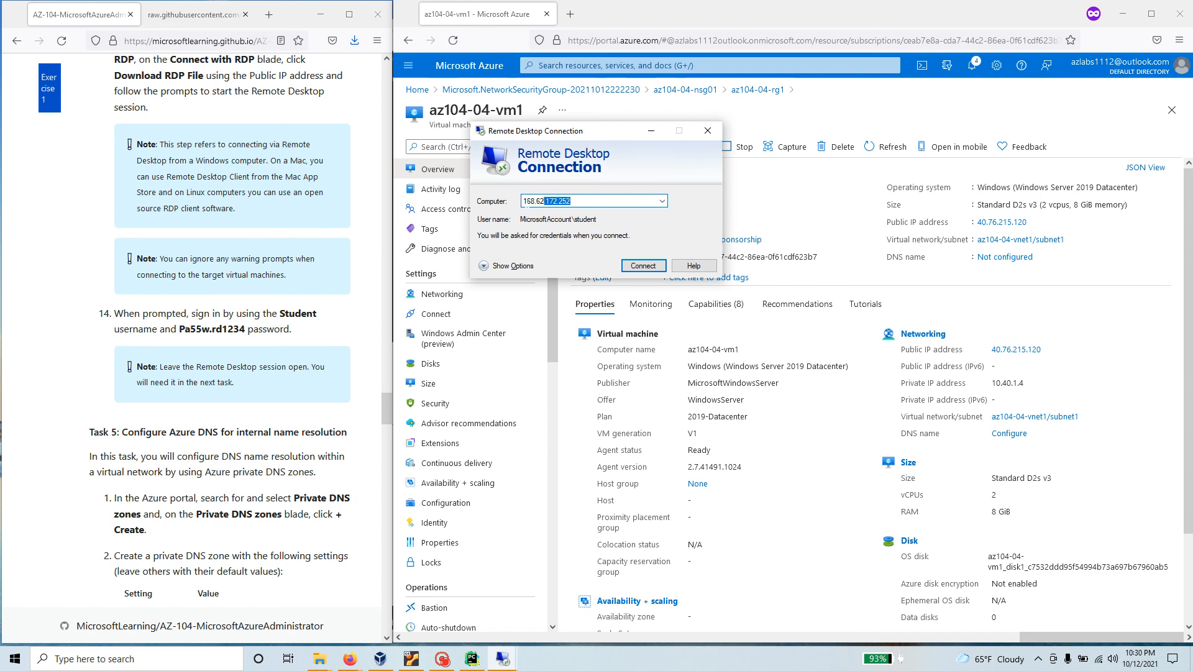
{"action": "left_click", "coordinate": [483, 266]}
{"action": "key", "text": "Tab"}
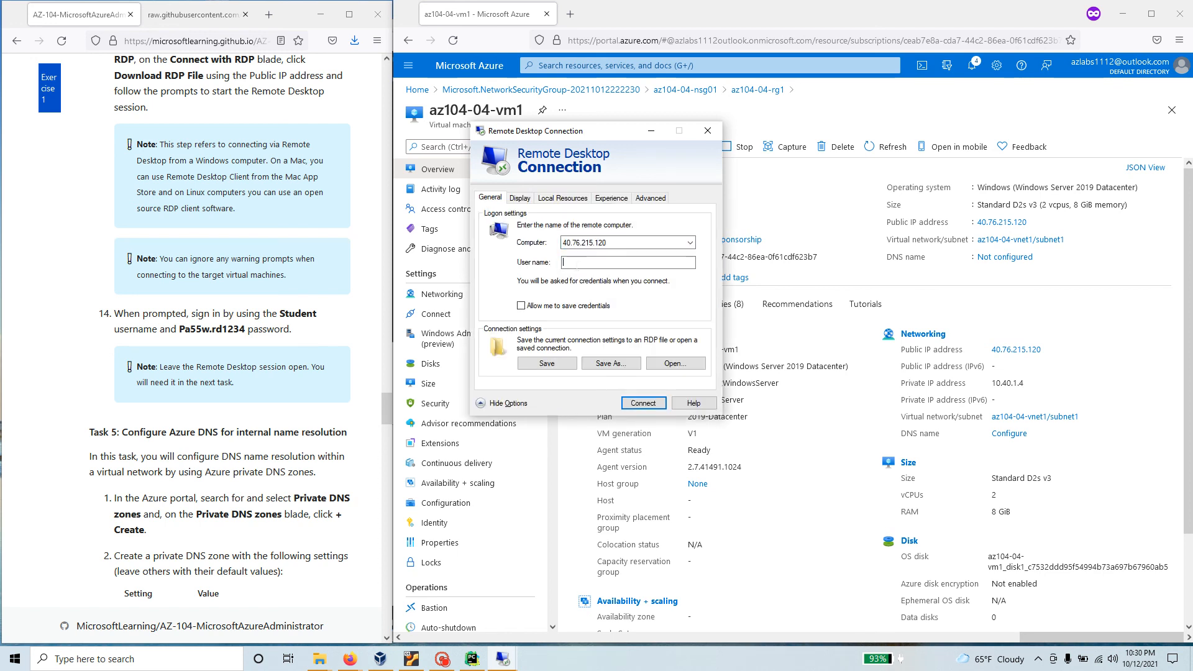
{"action": "type", "text": "student"}
{"action": "key", "text": "Return"}
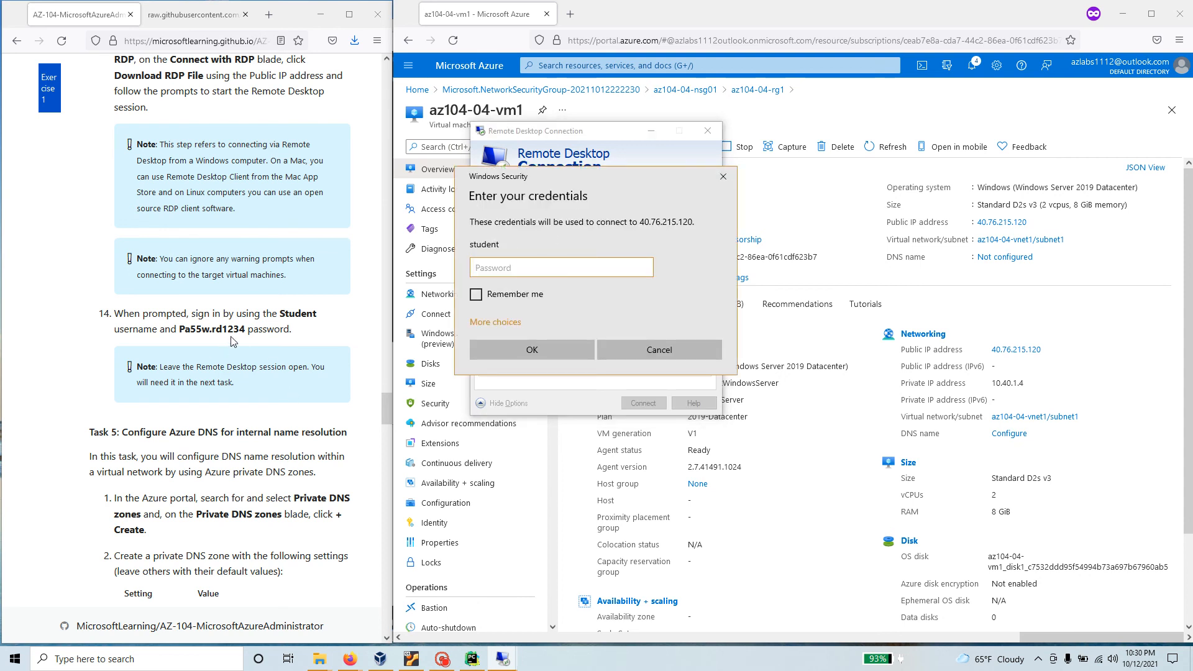
- Sign in to 40.76.215.120 with the account password copied from step 14 of the lab instructions, and accept the certificate warning
{"action": "left_click_drag", "start_coordinate": [245, 329], "coordinate": [179, 329]}
{"action": "right_click", "coordinate": [183, 328]}
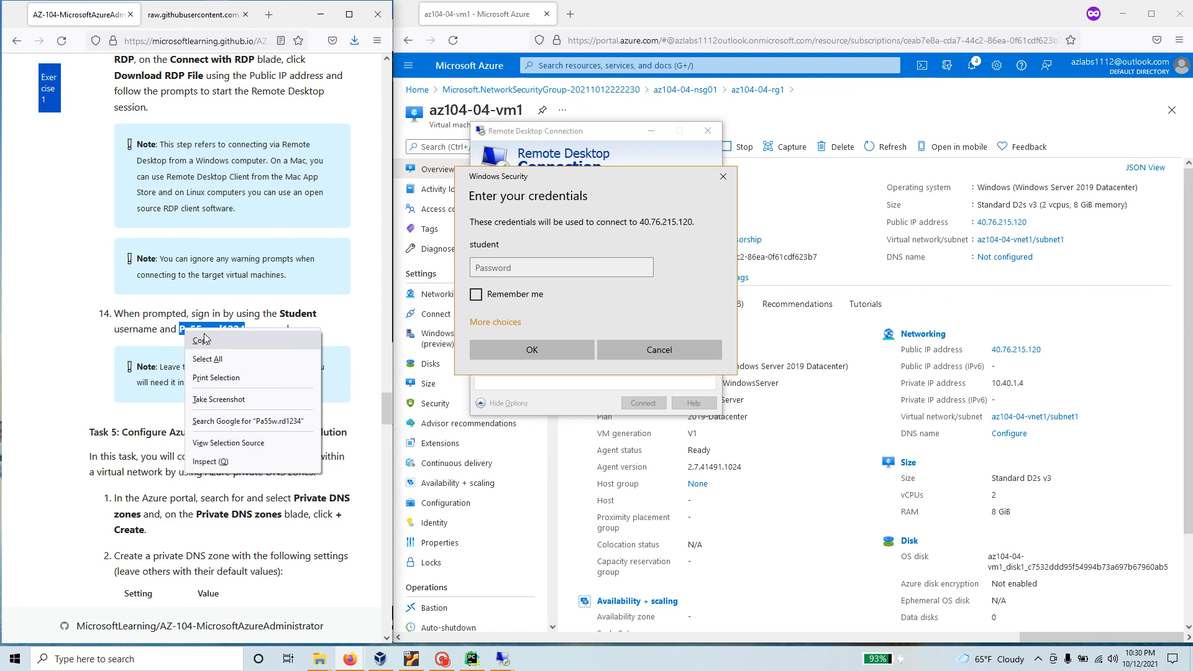
{"action": "left_click", "coordinate": [208, 334]}
{"action": "left_click", "coordinate": [559, 267]}
{"action": "key", "text": "ctrl+v"}
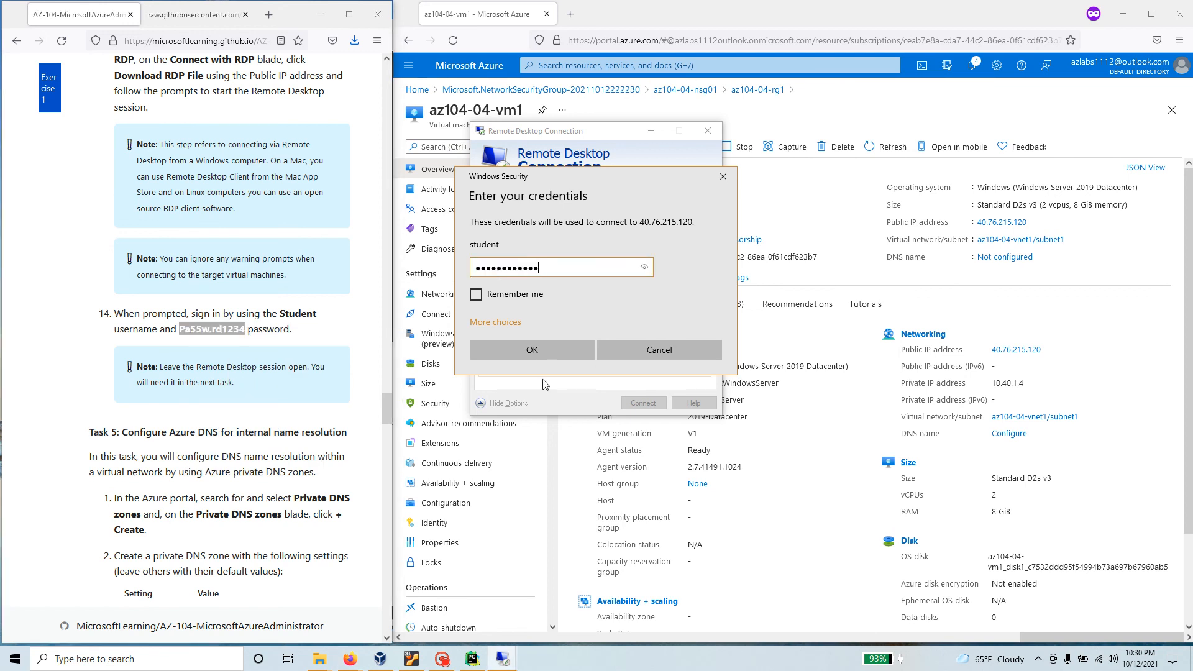
{"action": "left_click", "coordinate": [544, 351]}
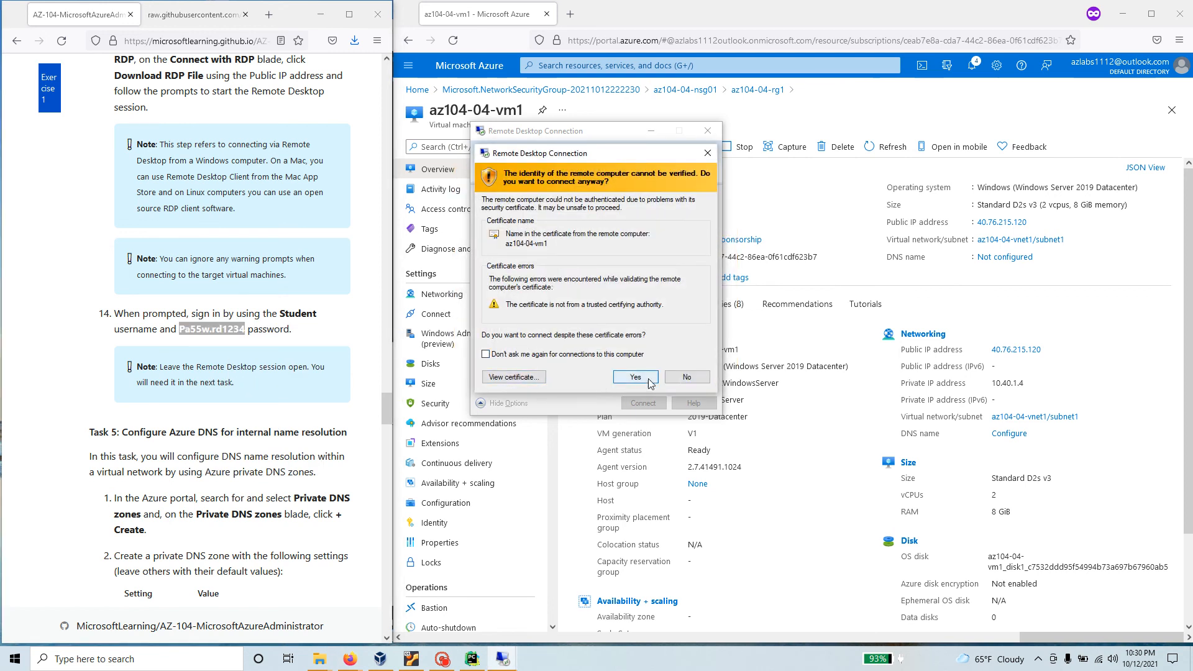
{"action": "left_click", "coordinate": [648, 378]}
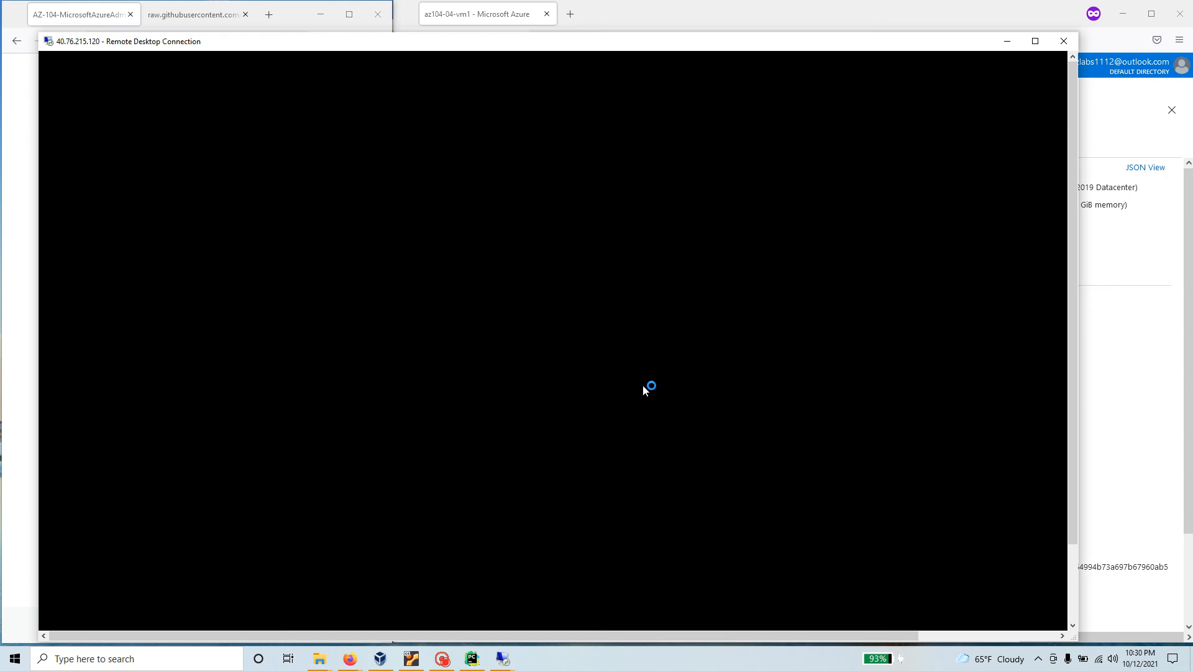
- Minimize the 168.61.34.213 session, then move and narrow the 40.76.215.120 session window to uncover the lab instructions
{"action": "left_click_drag", "start_coordinate": [443, 49], "coordinate": [549, 59]}
{"action": "mouse_move", "coordinate": [502, 657]}
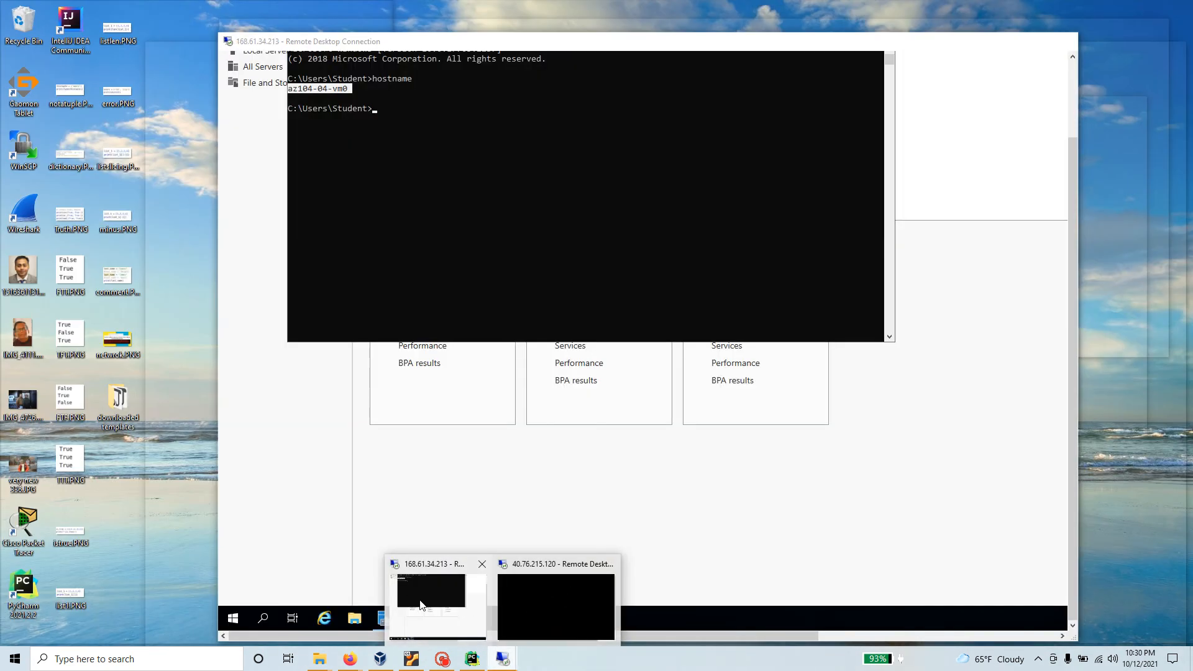
{"action": "left_click", "coordinate": [420, 605]}
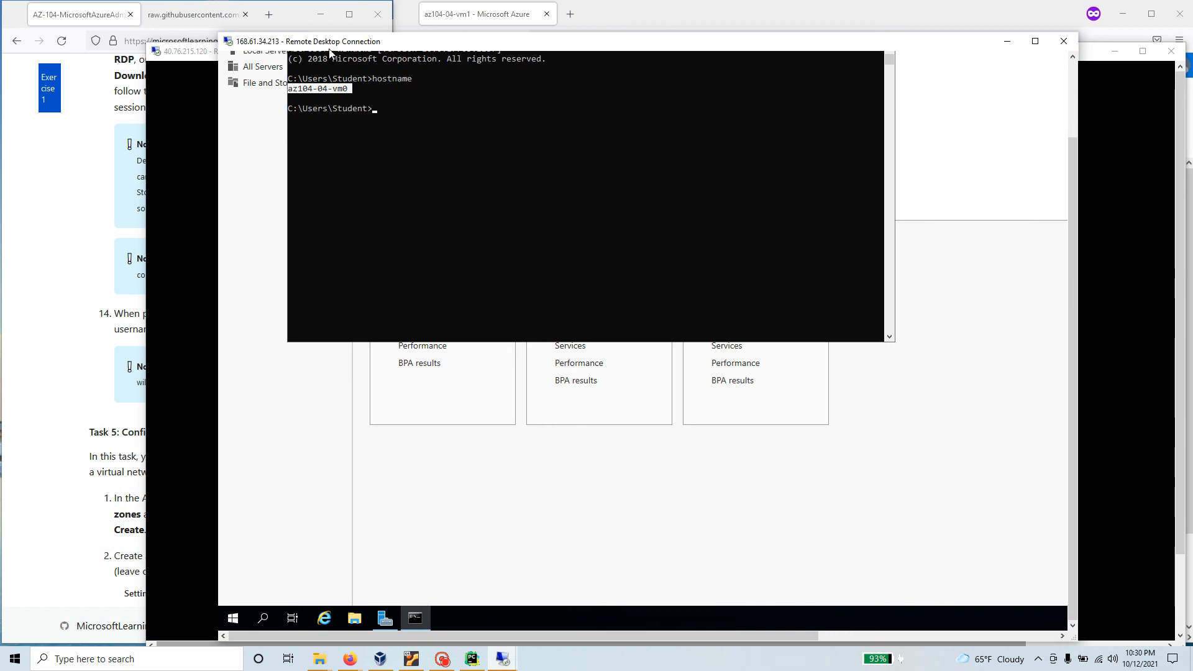
{"action": "left_click", "coordinate": [1008, 42]}
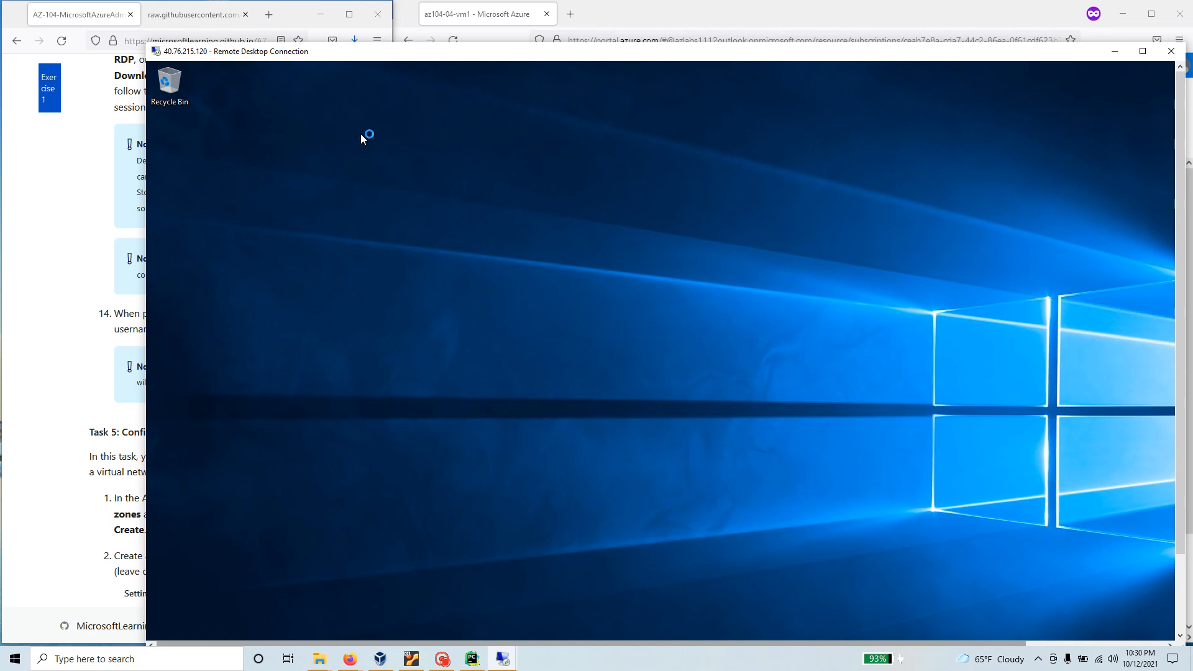
{"action": "left_click_drag", "start_coordinate": [404, 54], "coordinate": [410, 25]}
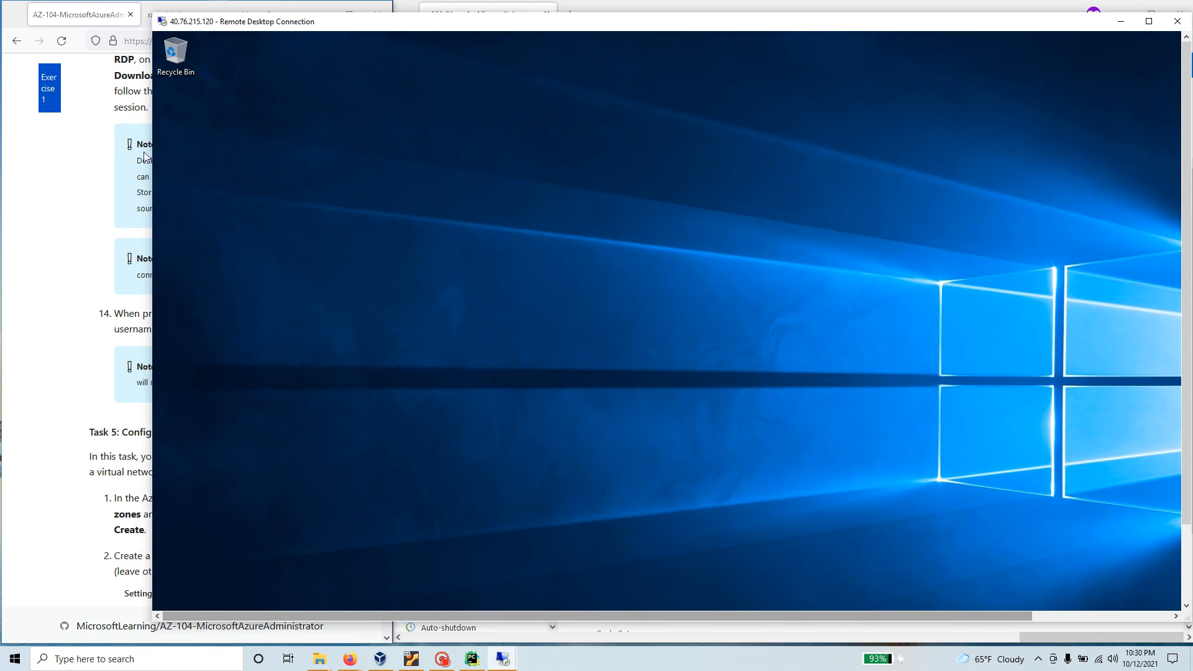
{"action": "left_click_drag", "start_coordinate": [151, 152], "coordinate": [340, 151]}
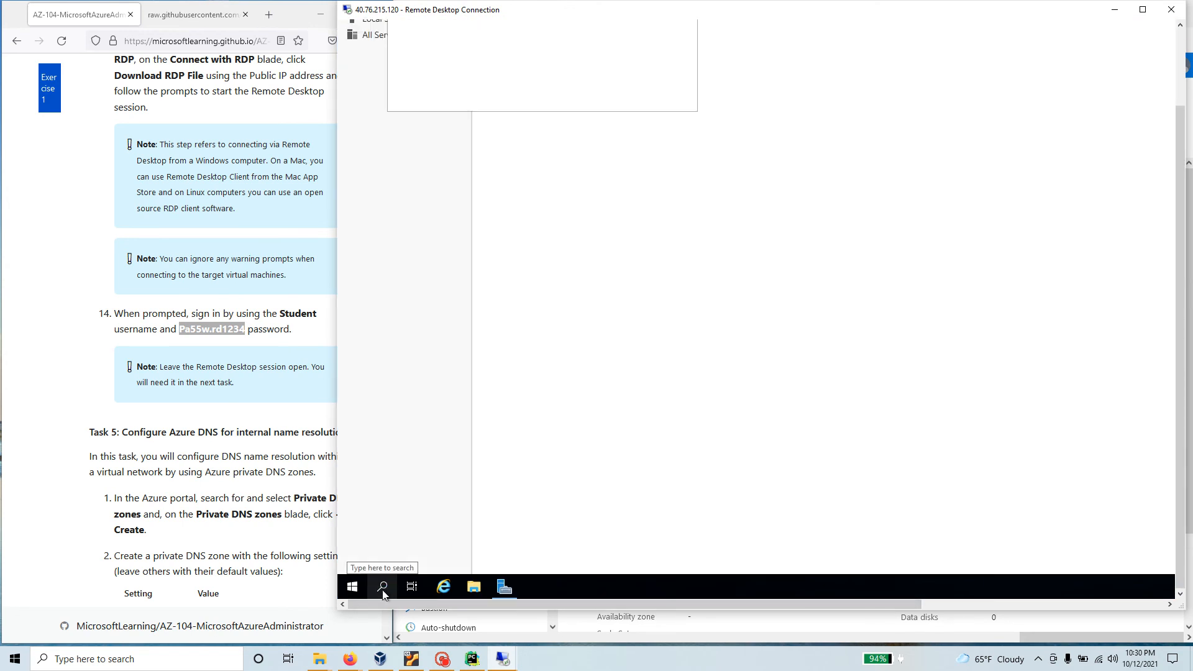
- Open Command Prompt in the 40.76.215.120 session, run hostname to check which virtual machine is connected, and highlight the returned name
{"action": "left_click", "coordinate": [383, 588]}
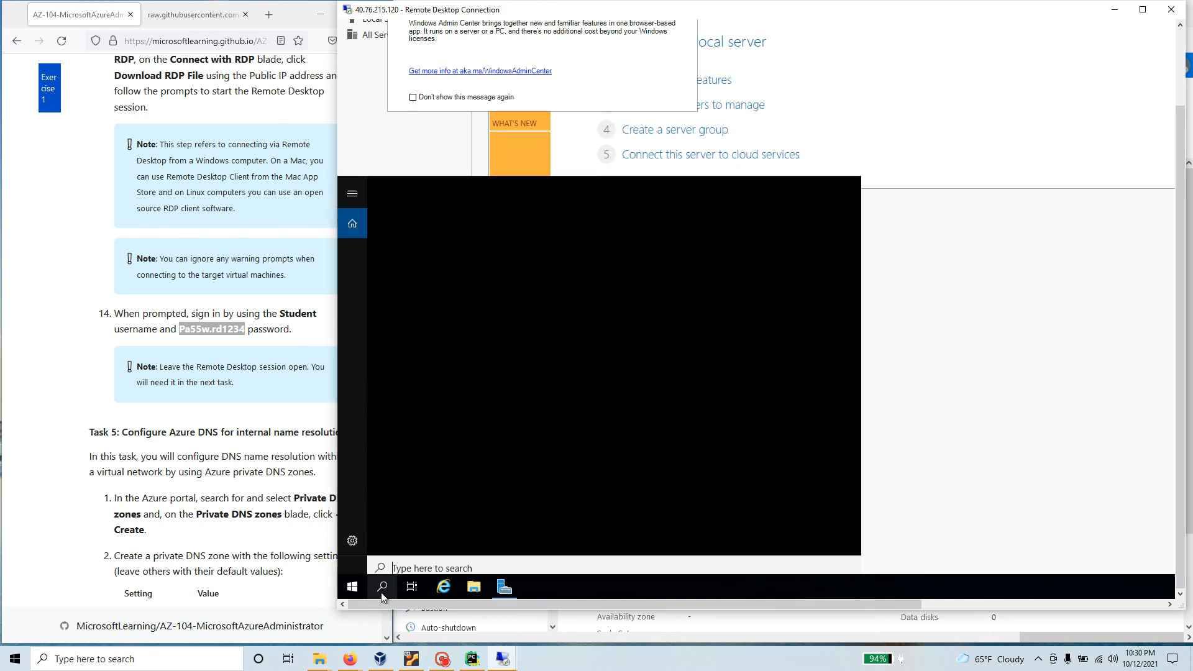
{"action": "type", "text": "c"}
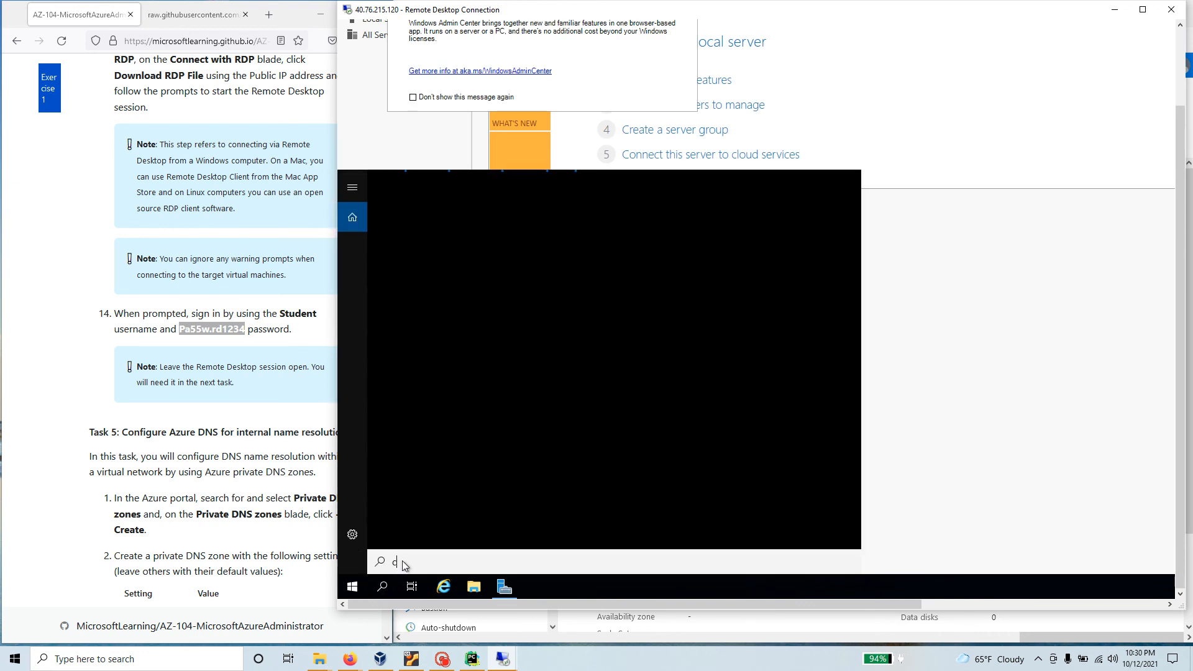
{"action": "type", "text": "md"}
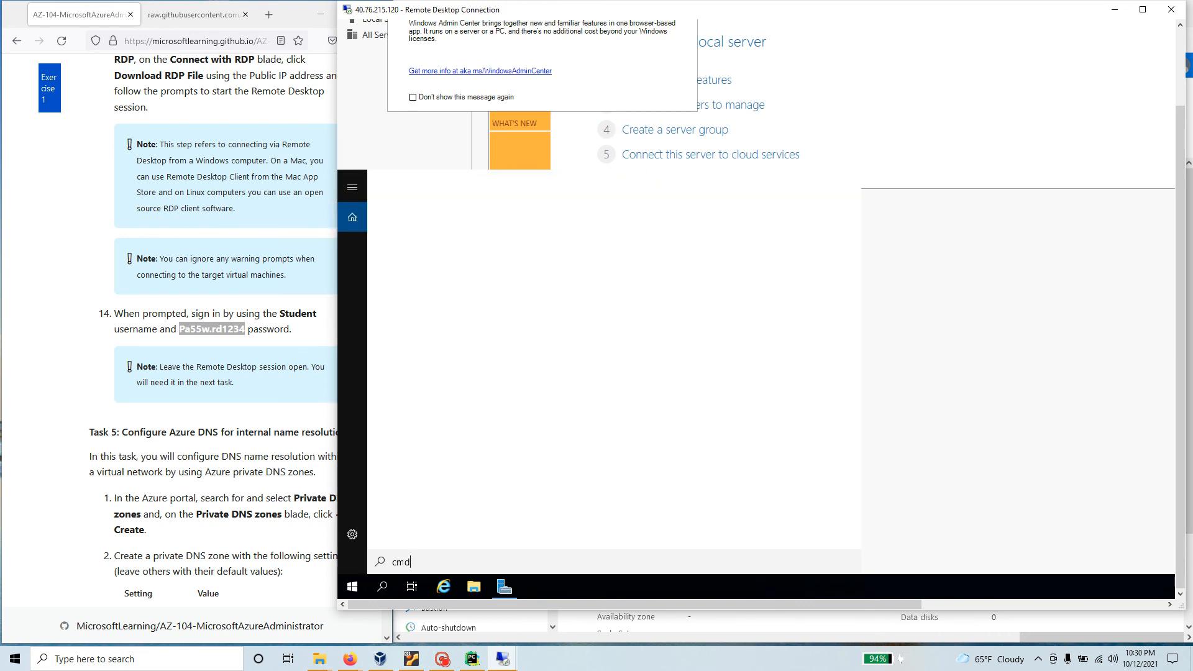
{"action": "key", "text": "Return"}
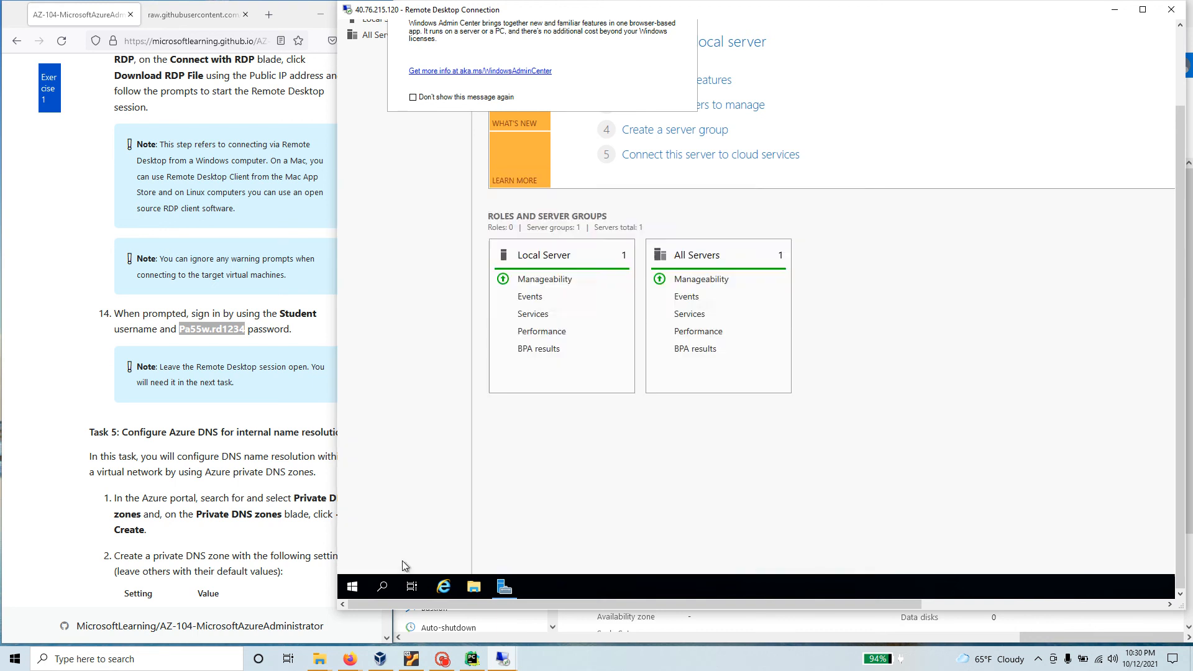
{"action": "type", "text": "host"}
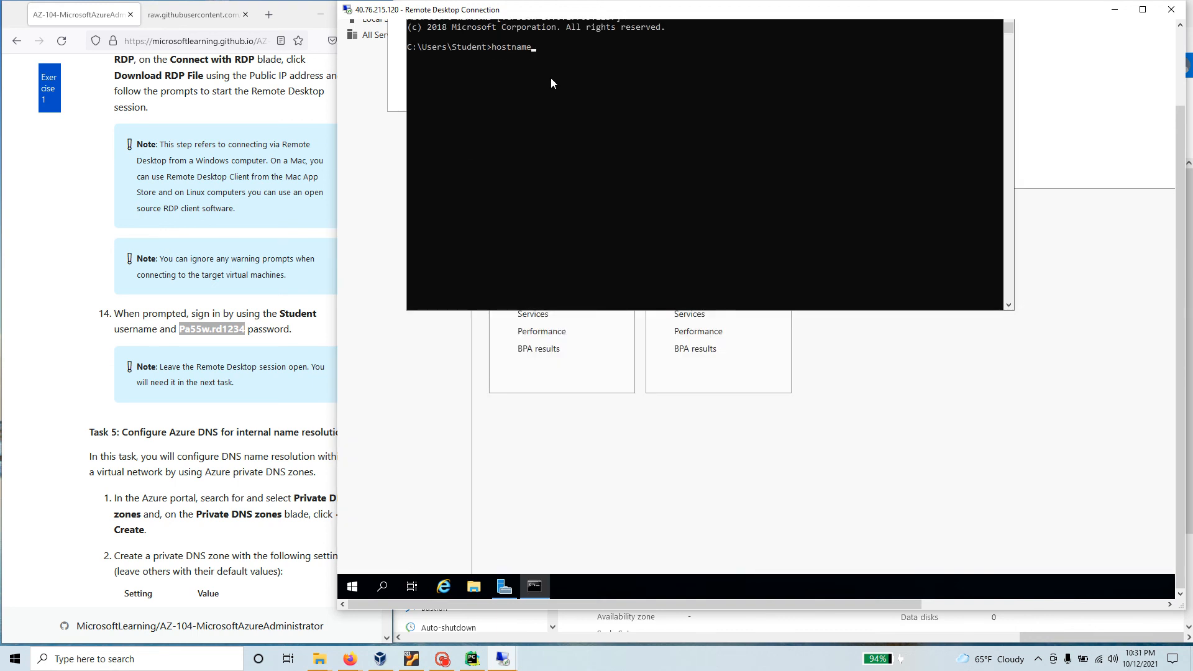
{"action": "type", "text": "name"}
{"action": "key", "text": "Return"}
{"action": "left_click_drag", "start_coordinate": [472, 60], "coordinate": [407, 57]}
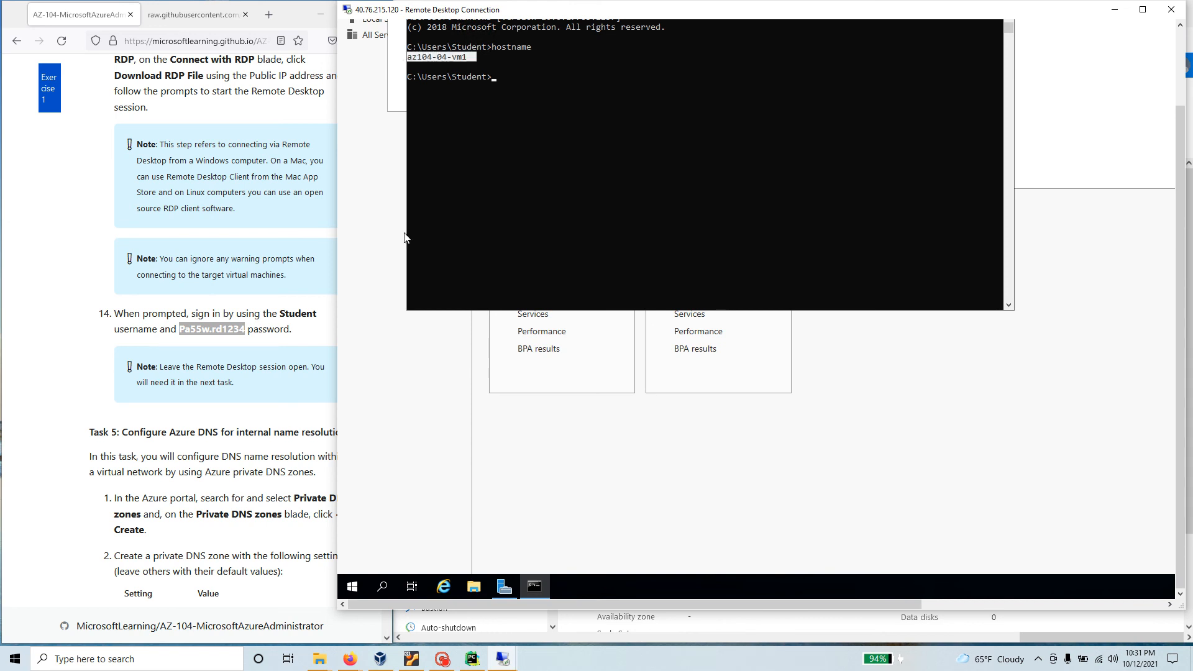
- Return to the lab instructions and highlight the Task 5 heading on configuring Azure DNS for internal name resolution
{"action": "left_click", "coordinate": [311, 340]}
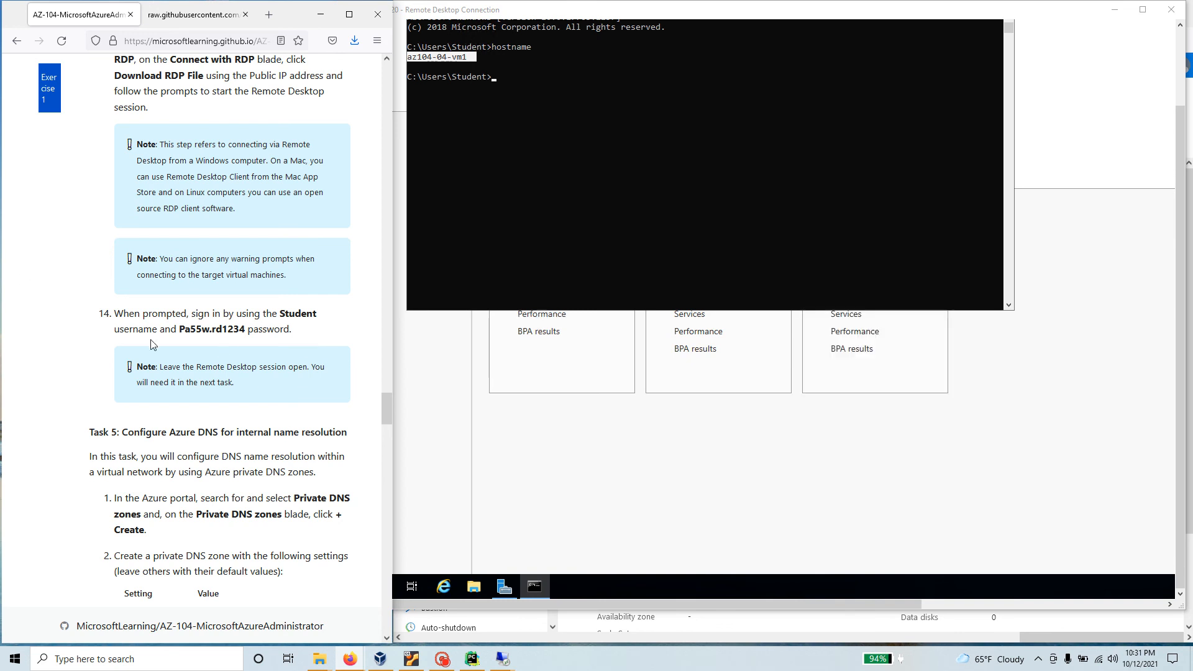
{"action": "left_click_drag", "start_coordinate": [348, 433], "coordinate": [86, 437]}
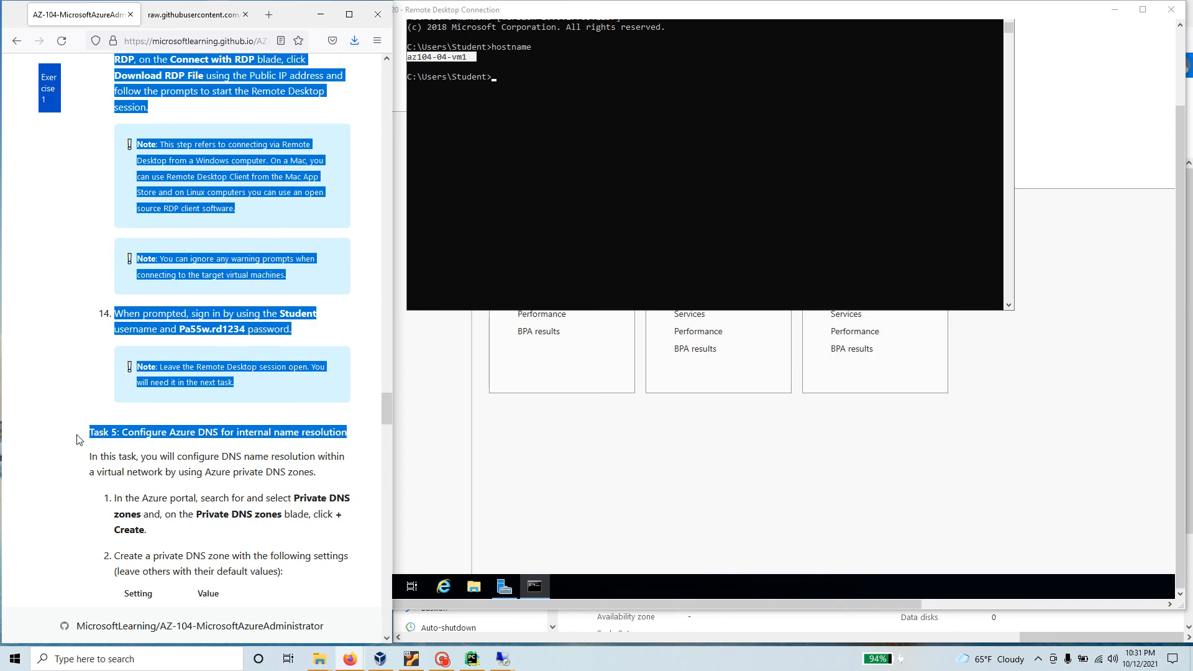